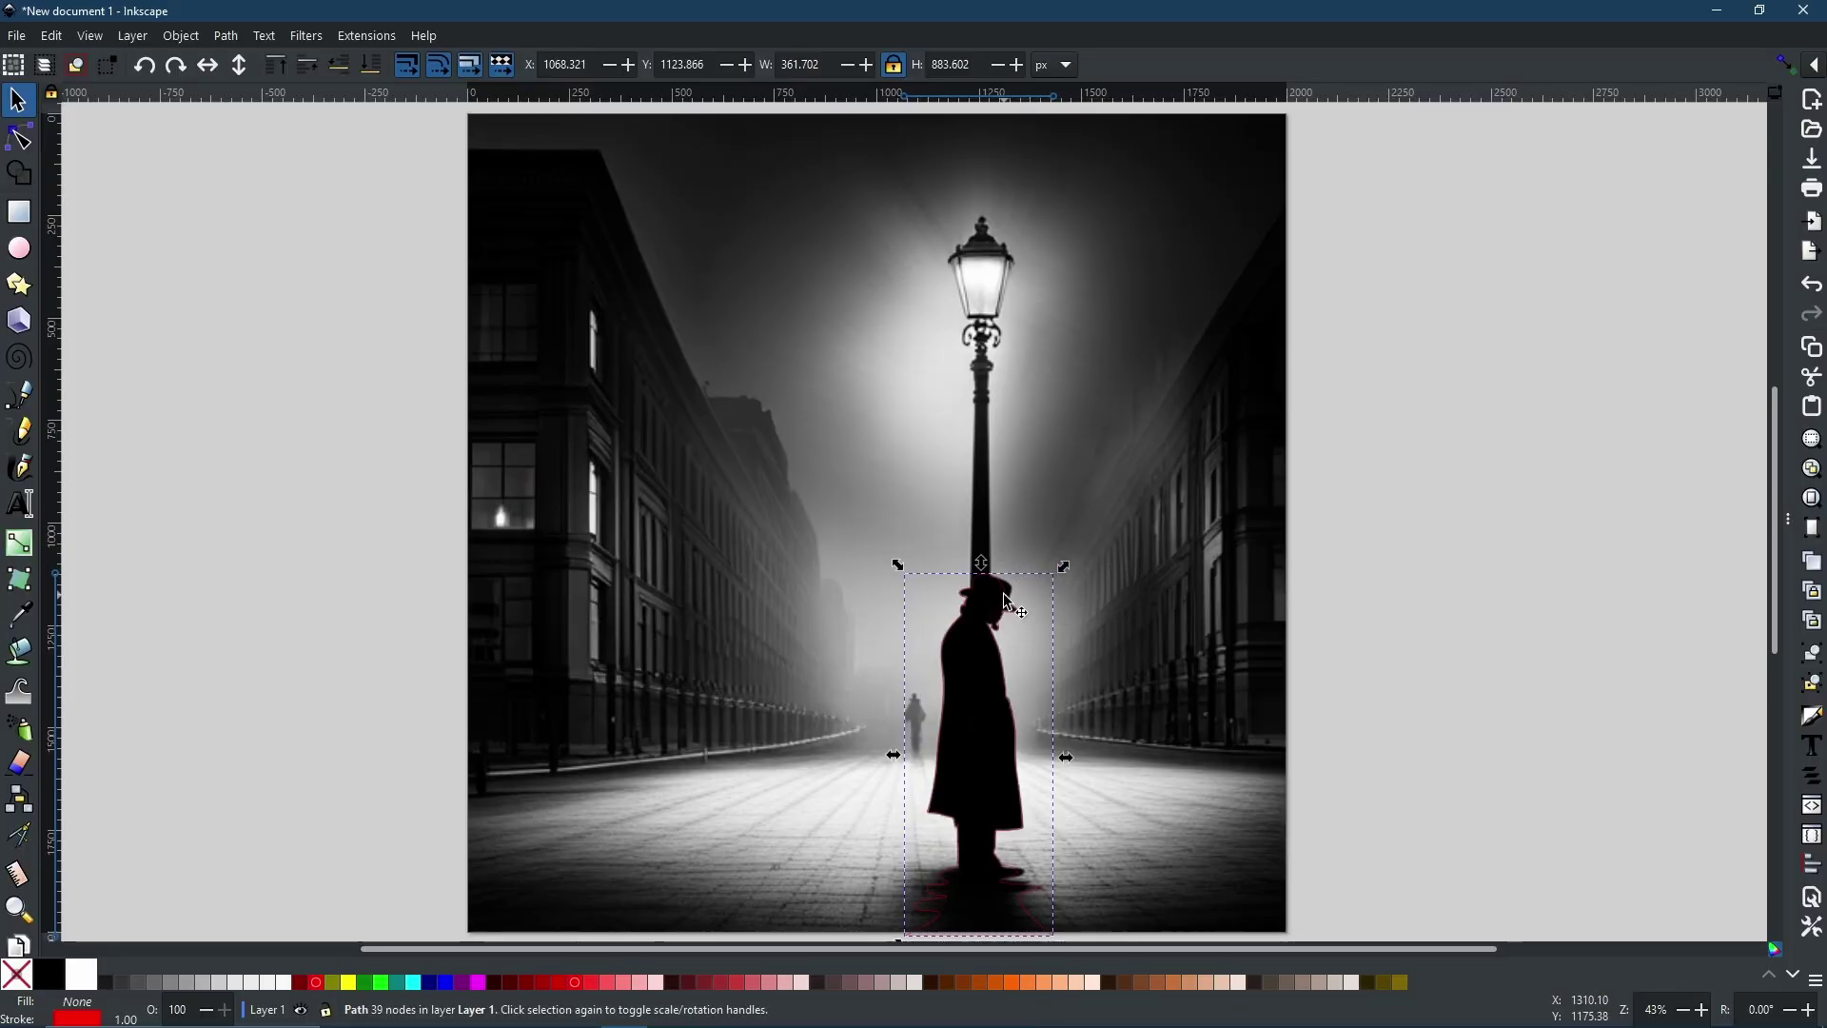
# - Clip the foggy street photo to the man's traced silhouette path with Set Clip
pyautogui.keyDown('shift'); pyautogui.click(1137, 503); pyautogui.keyUp('shift')
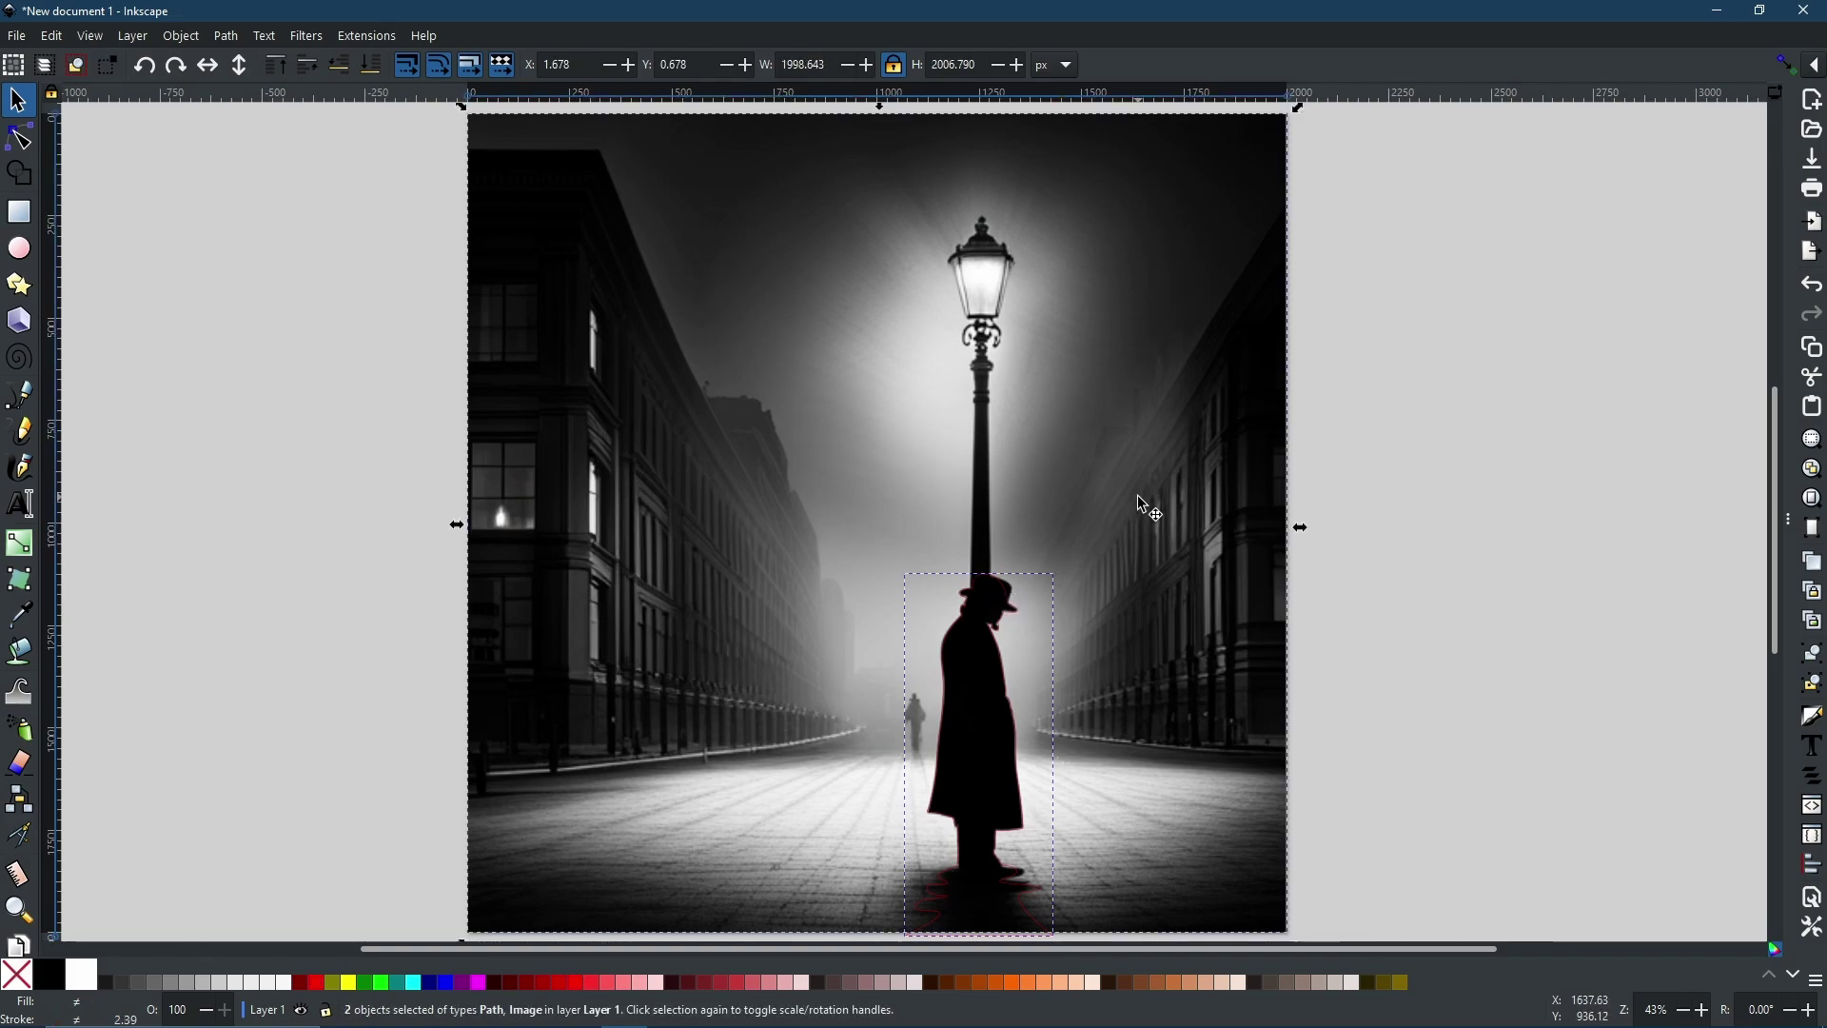
pyautogui.rightClick(1003, 586)
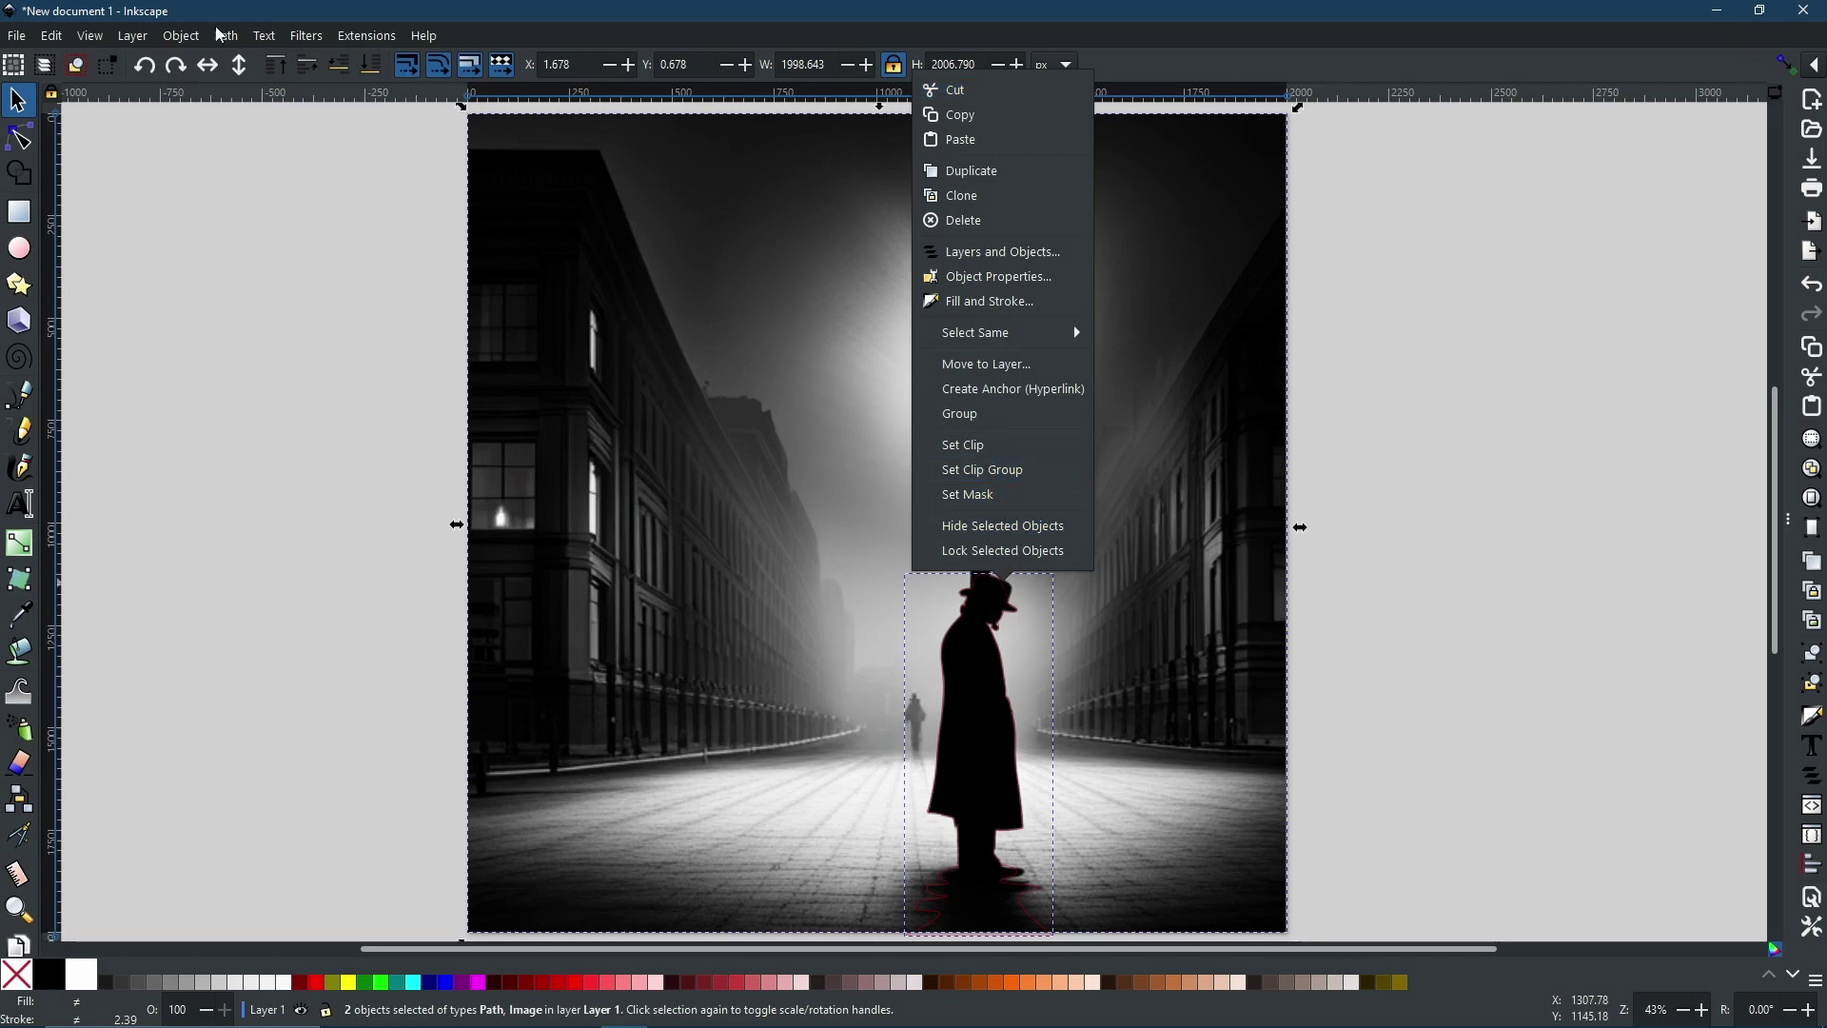
pyautogui.click(182, 36)
pyautogui.moveTo(196, 295)
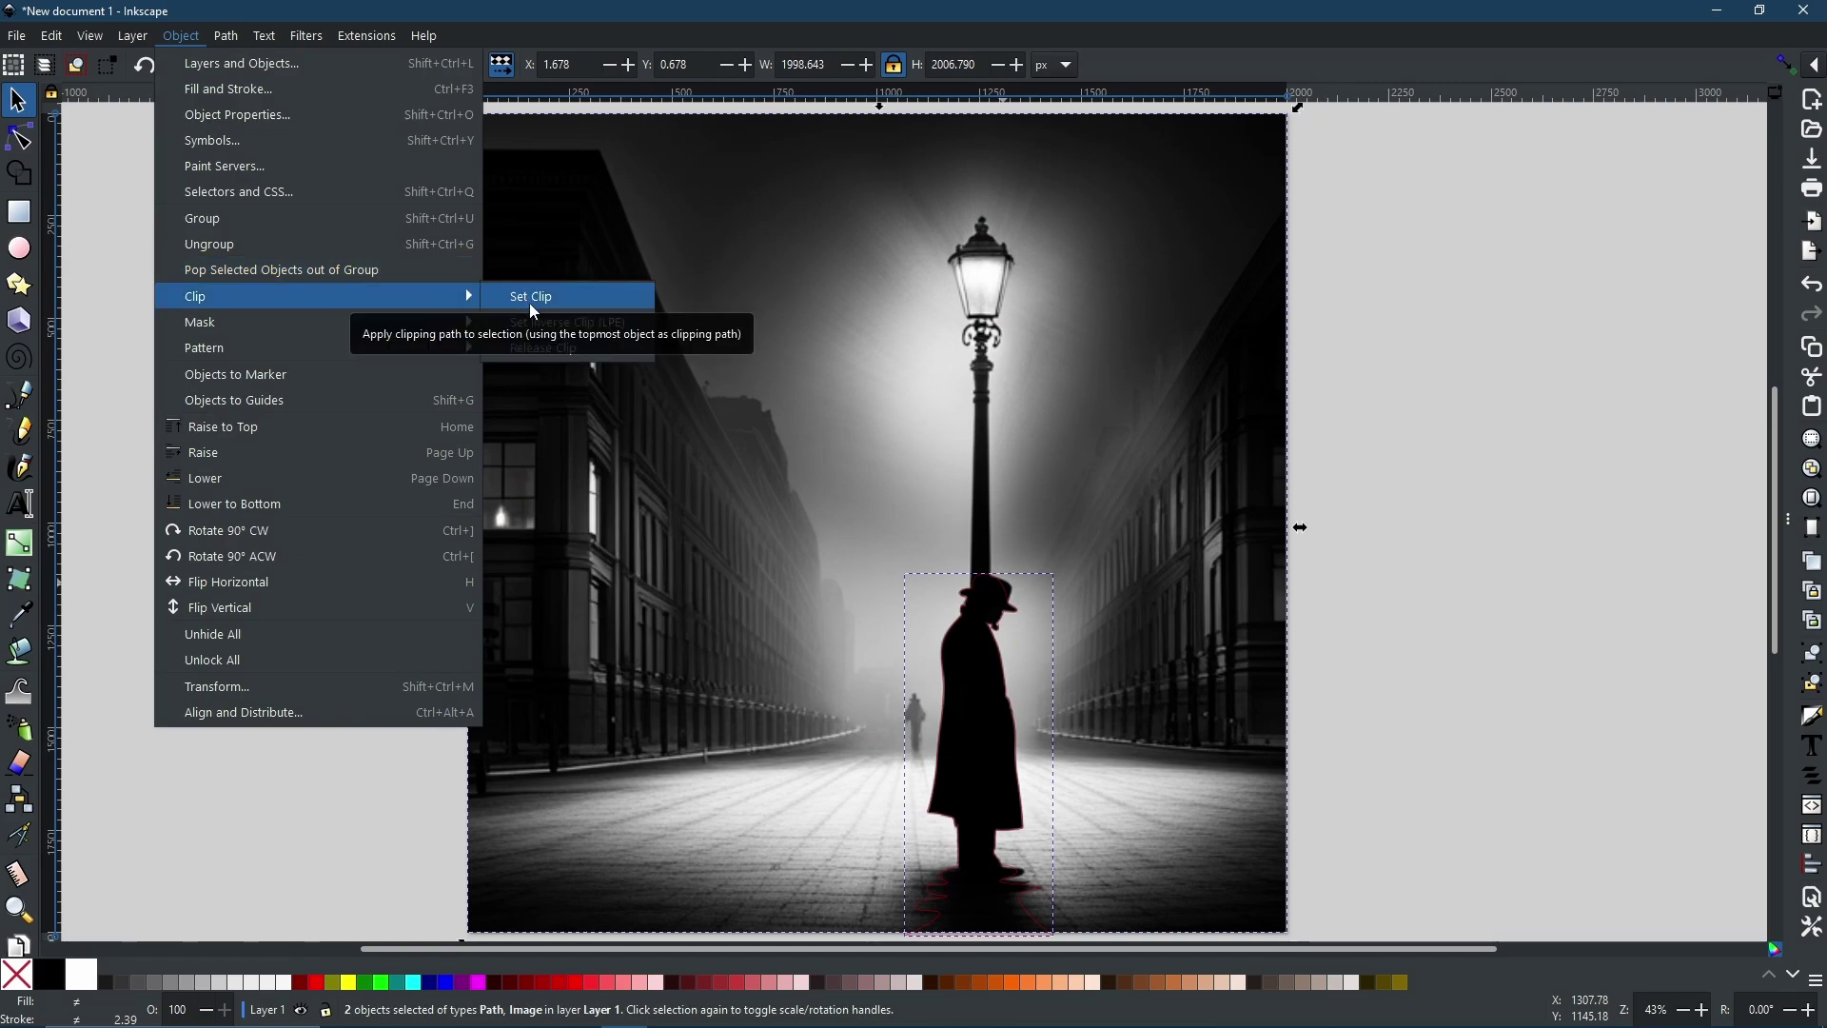
pyautogui.click(532, 297)
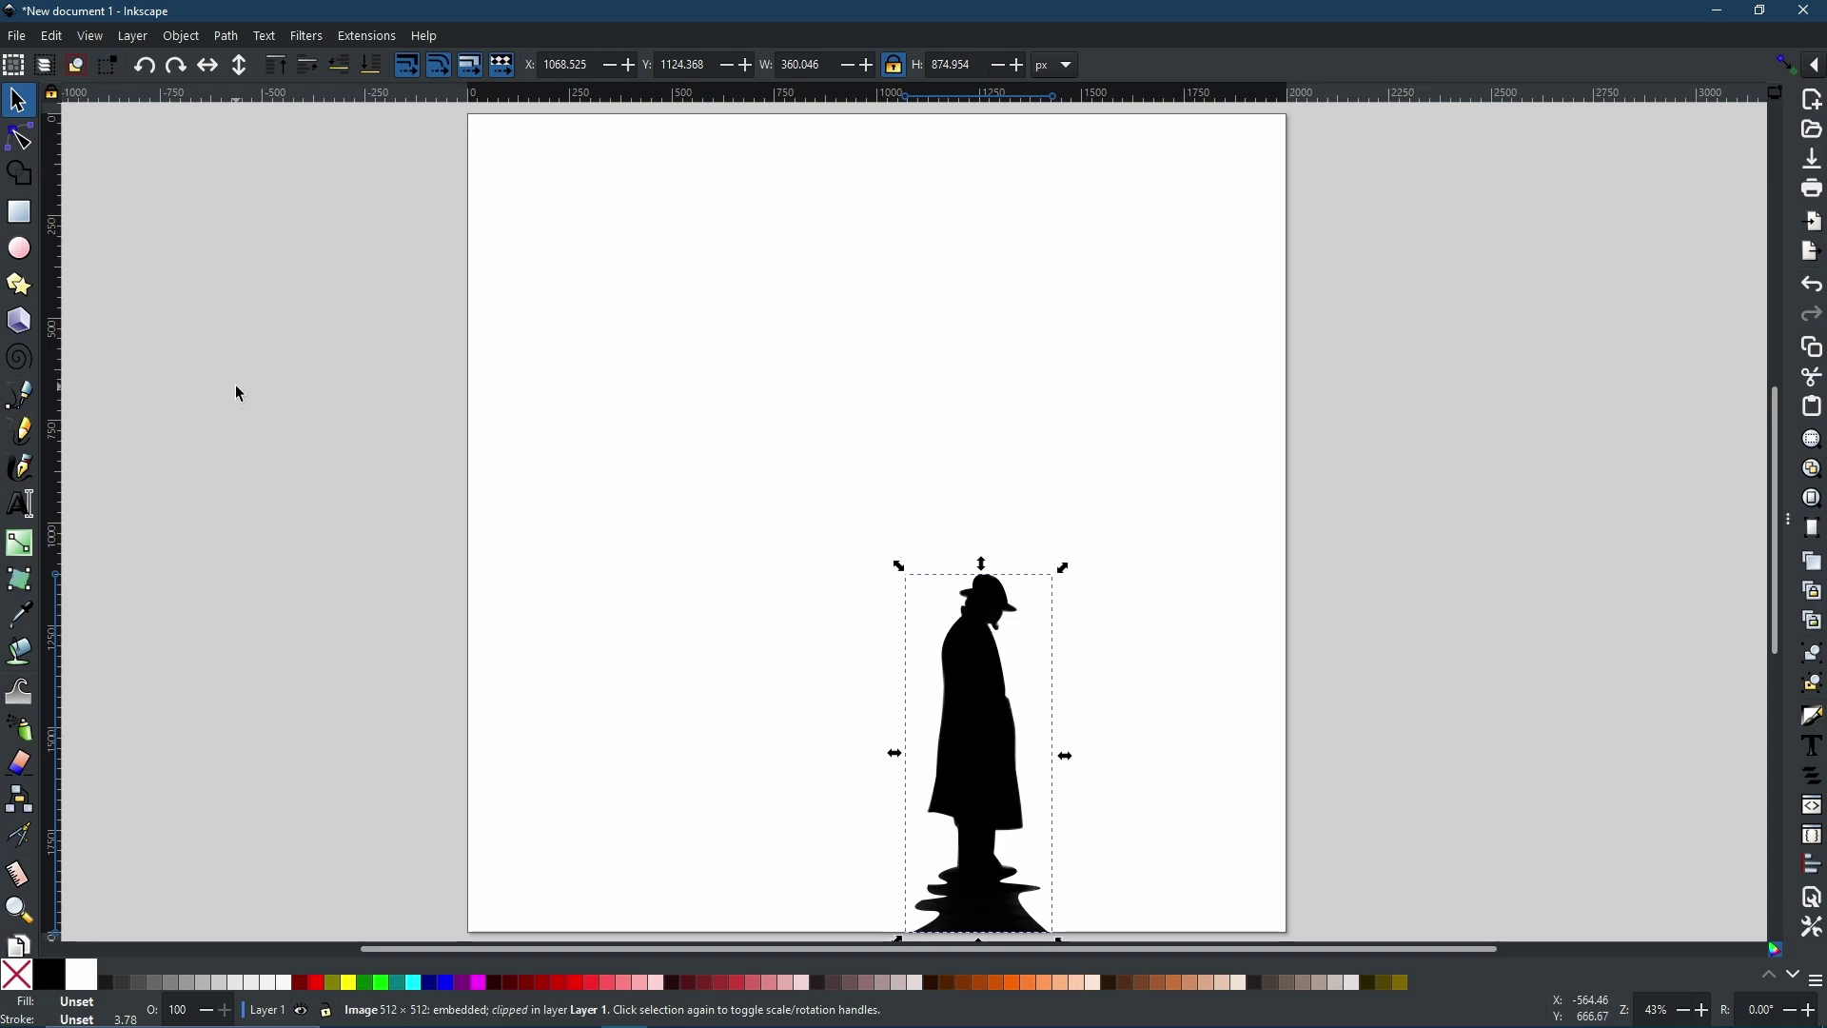
# - Draw a rectangle across the upper page and fill it maroon
pyautogui.click(22, 213)
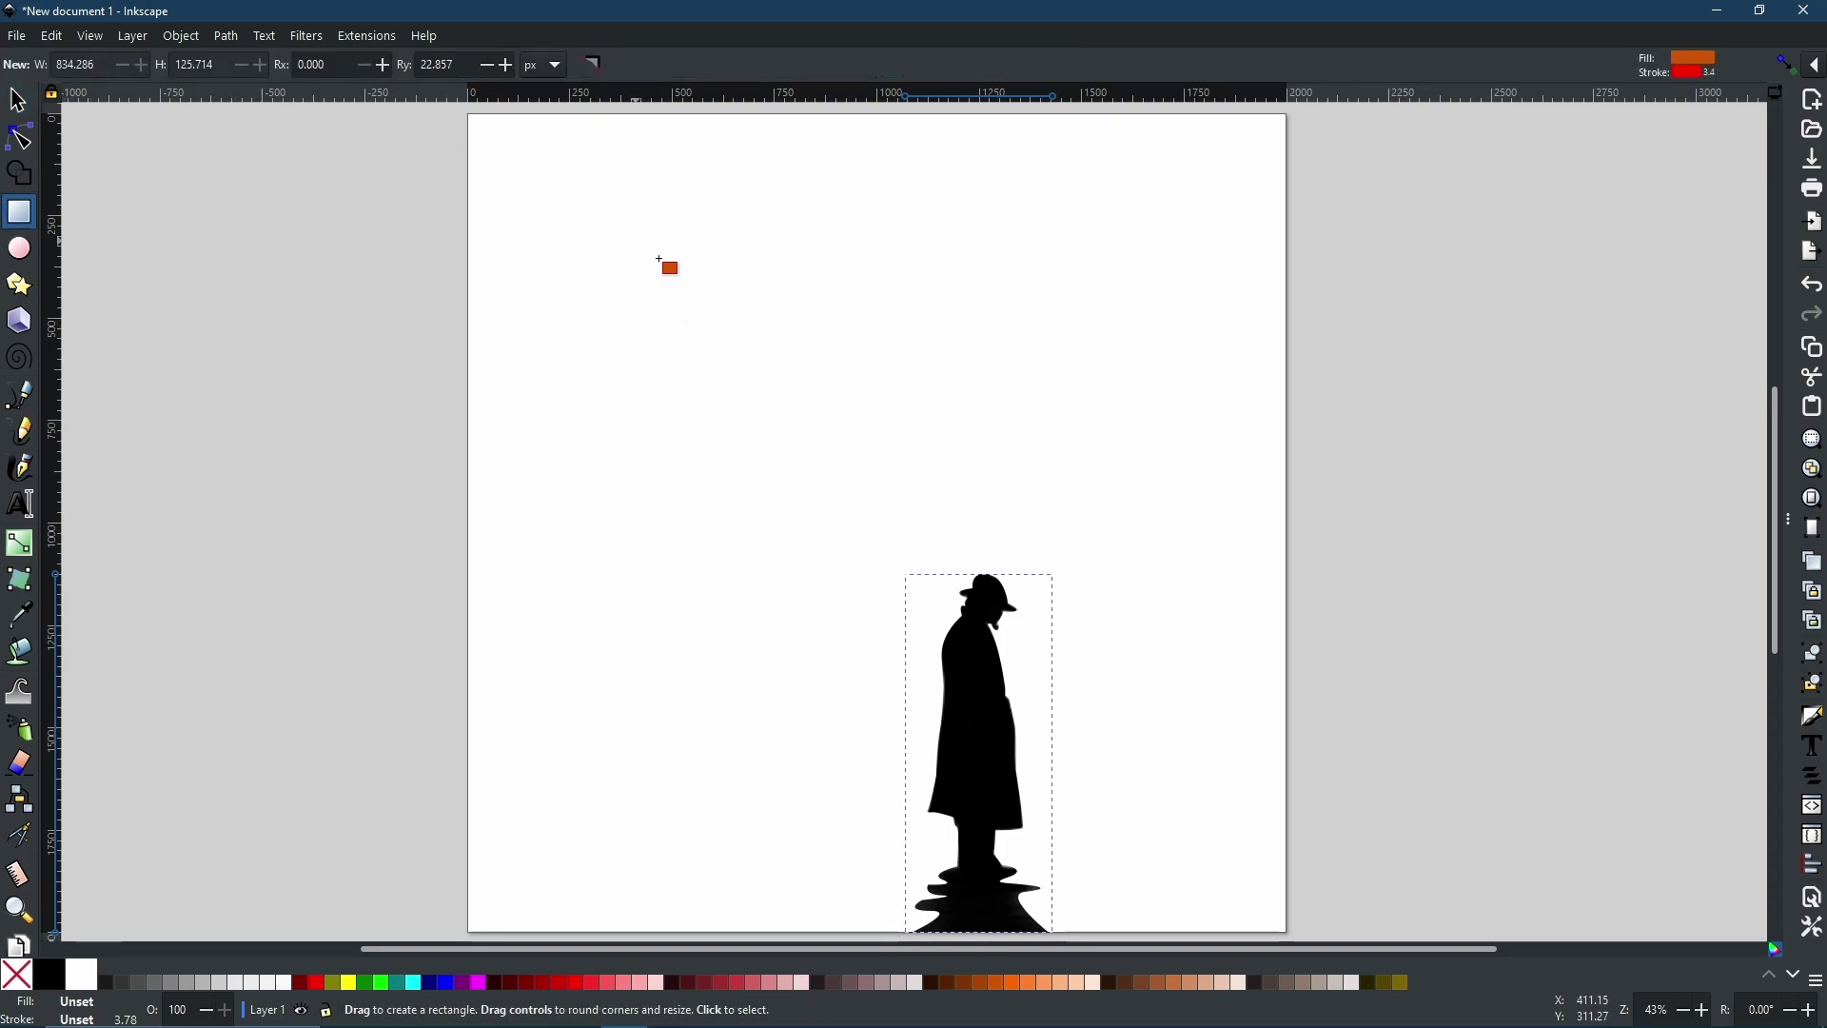
pyautogui.moveTo(634, 240); pyautogui.dragTo(1103, 464)
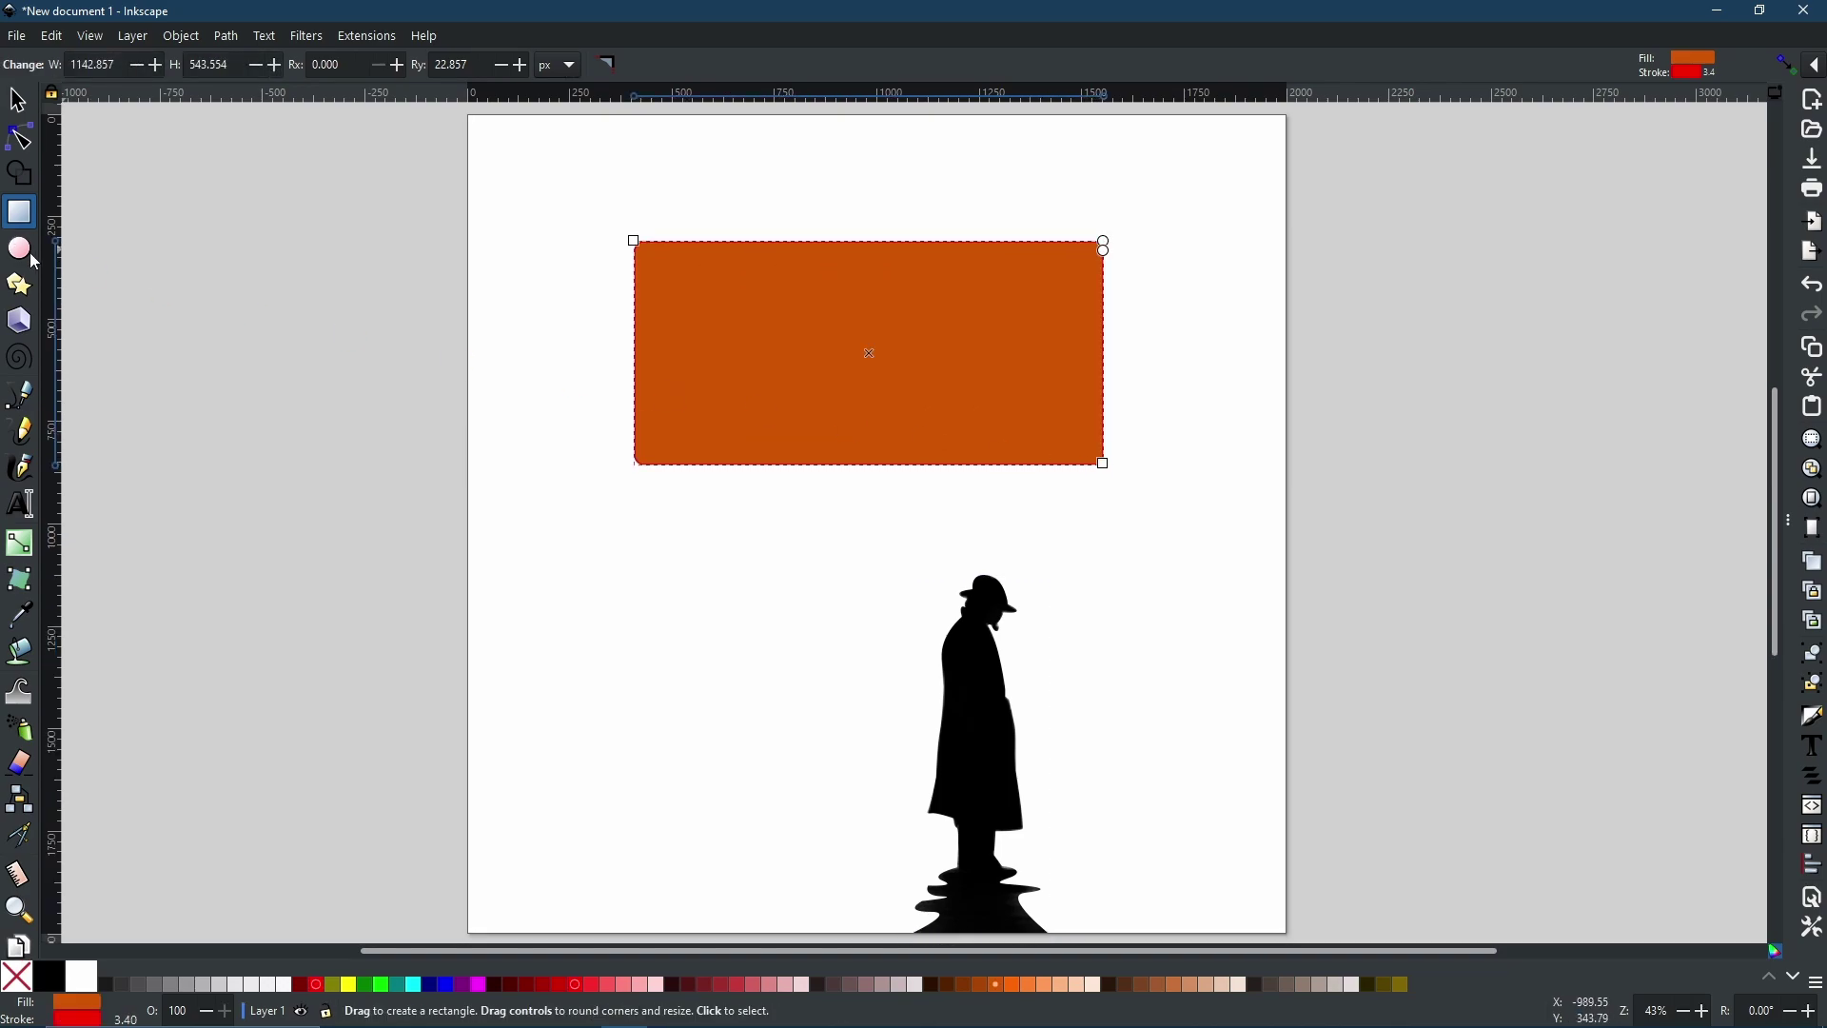
pyautogui.click(17, 284)
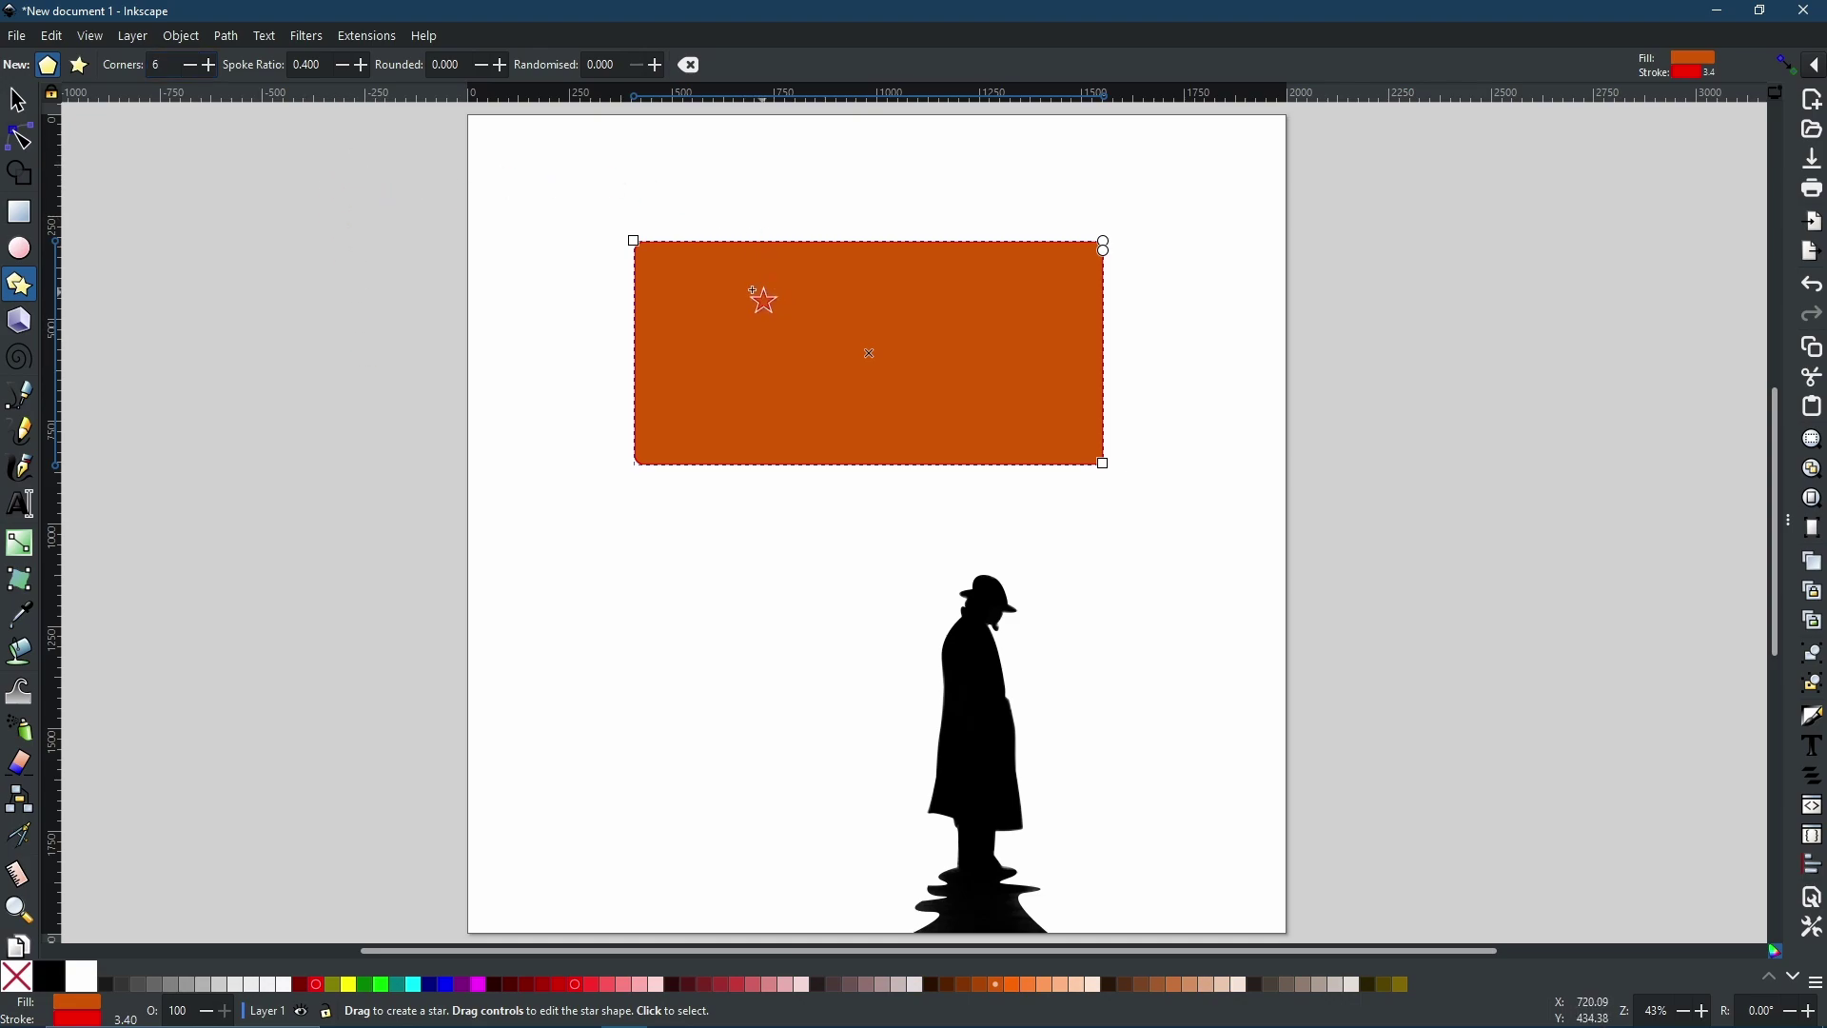
pyautogui.click(298, 984)
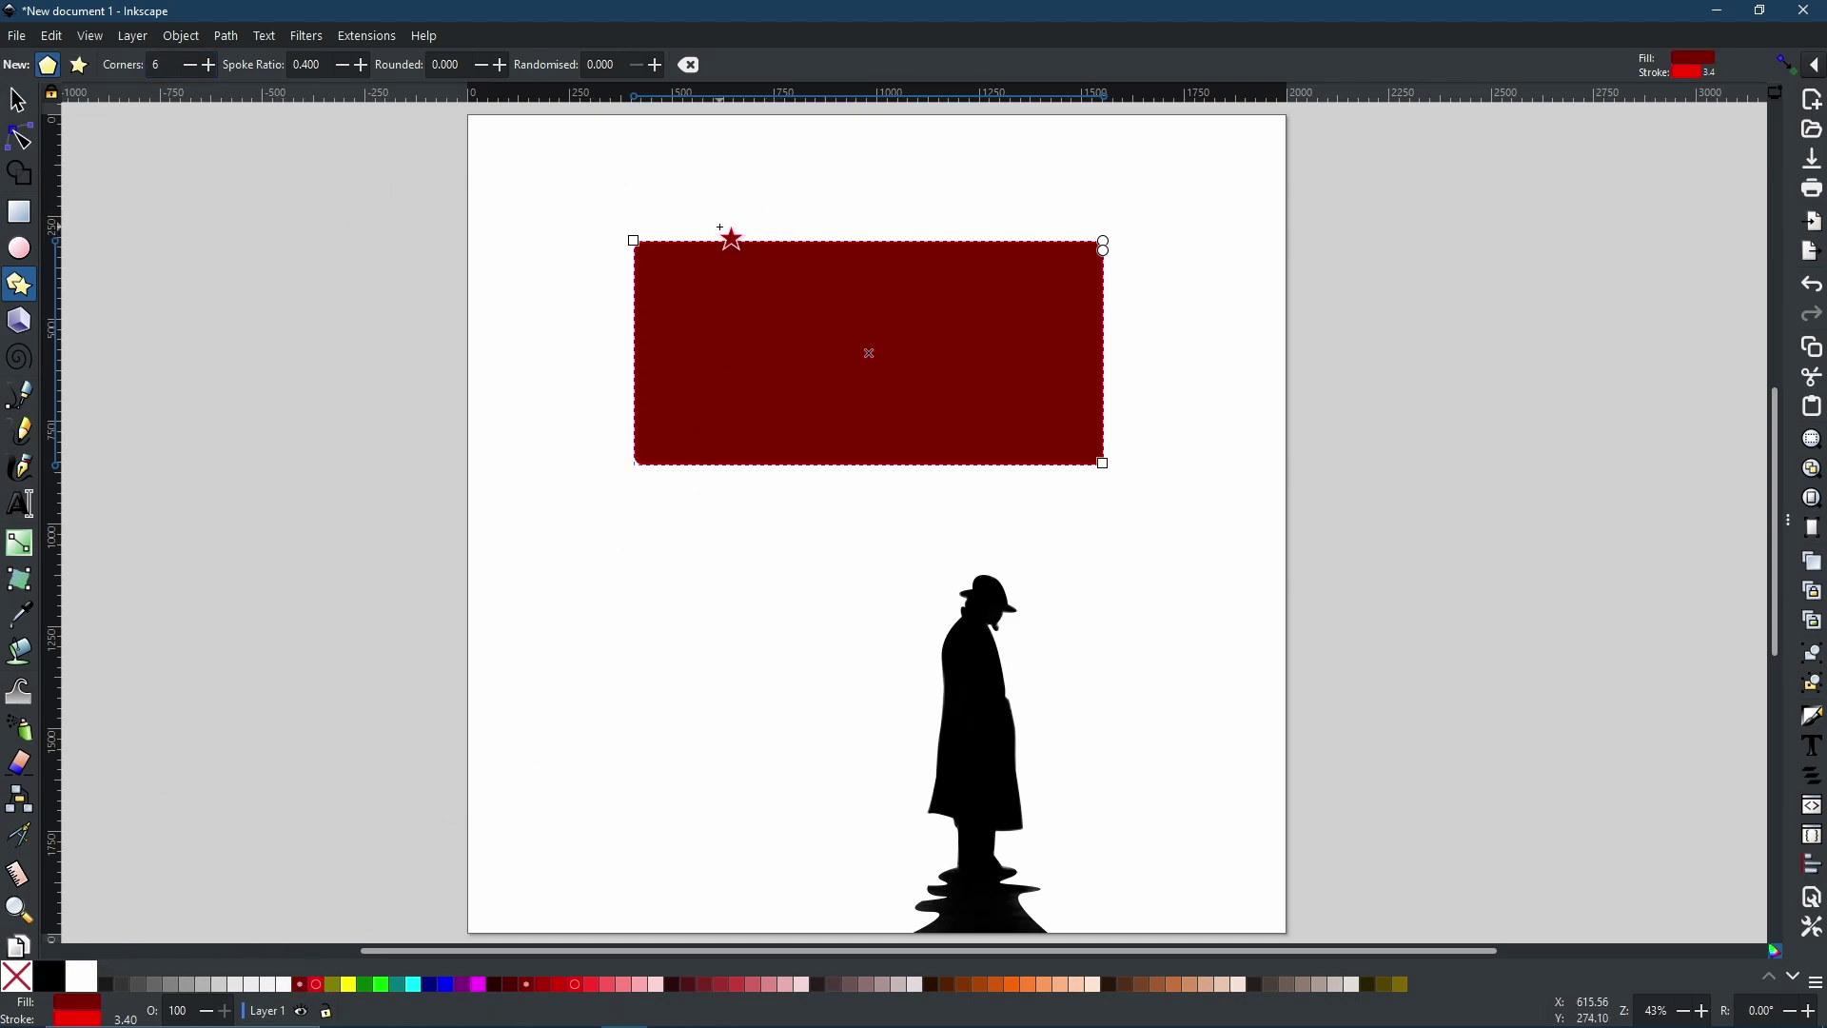
# - Draw a magenta hexagon over the rectangle's top-left corner and delete a stray tiny shape
pyautogui.moveTo(721, 227); pyautogui.dragTo(849, 320)
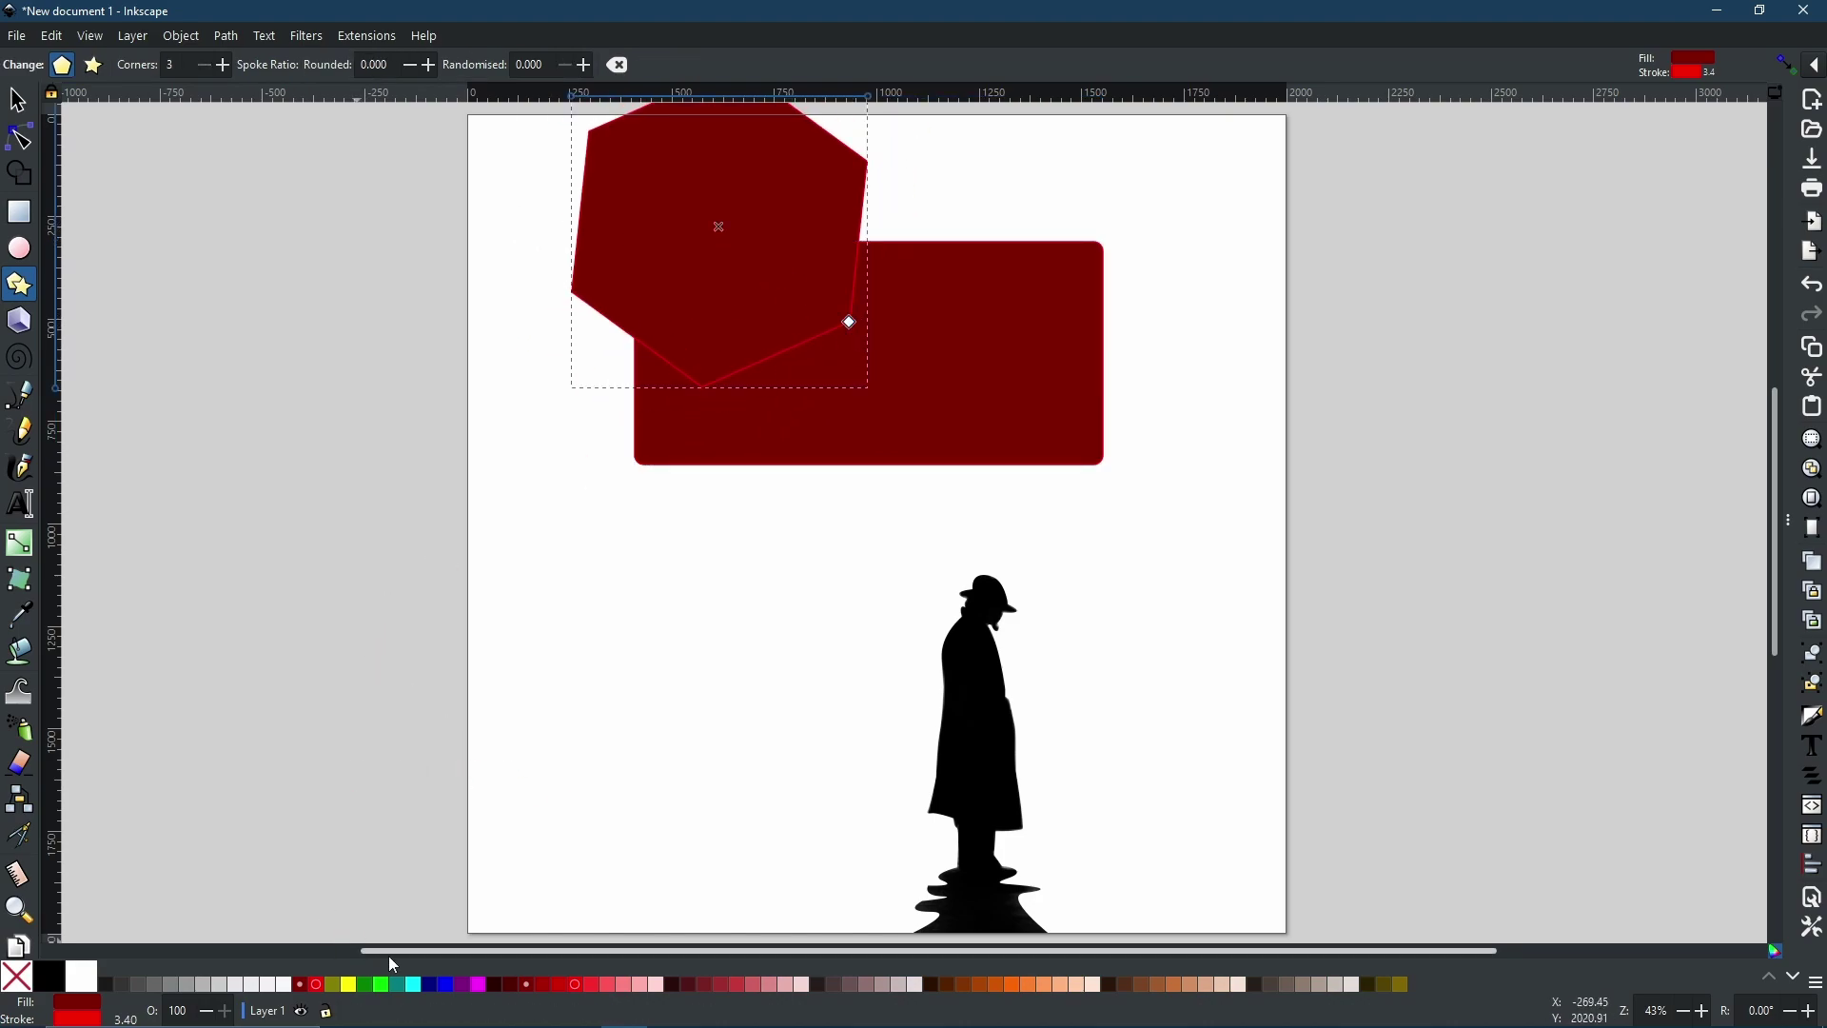
pyautogui.click(474, 985)
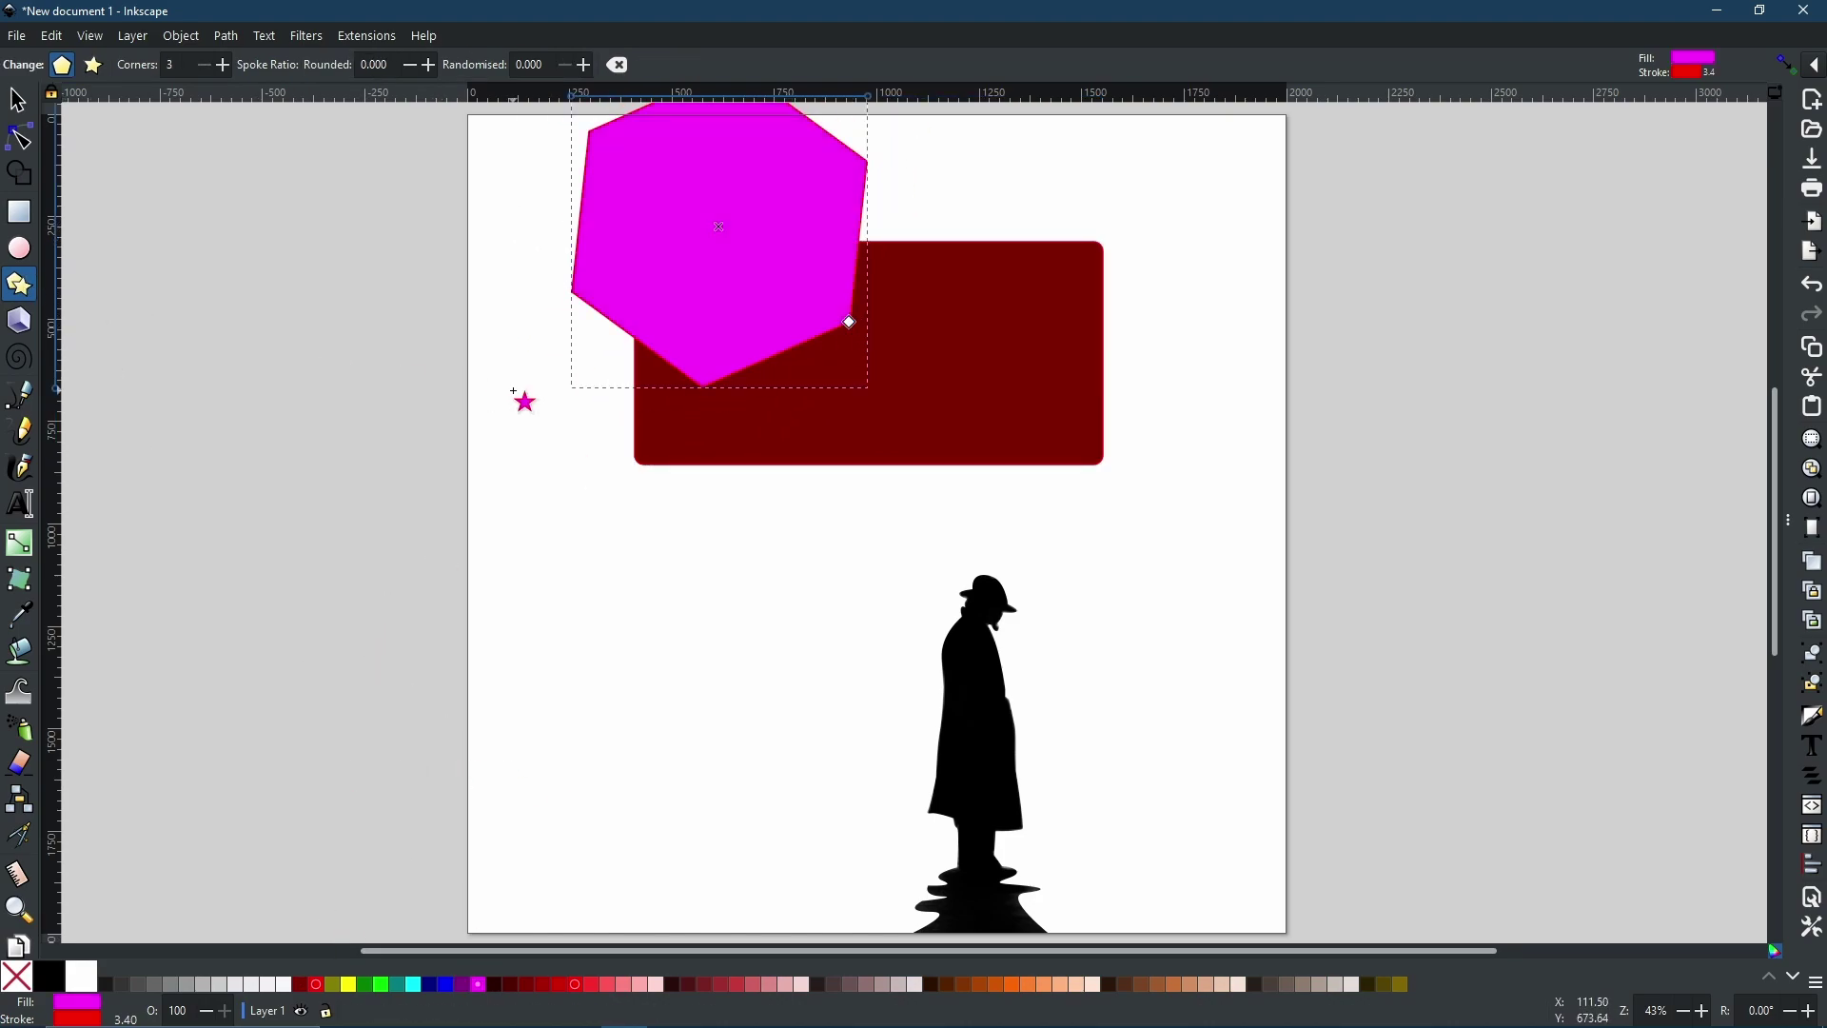
pyautogui.click(946, 445)
pyautogui.click(764, 199)
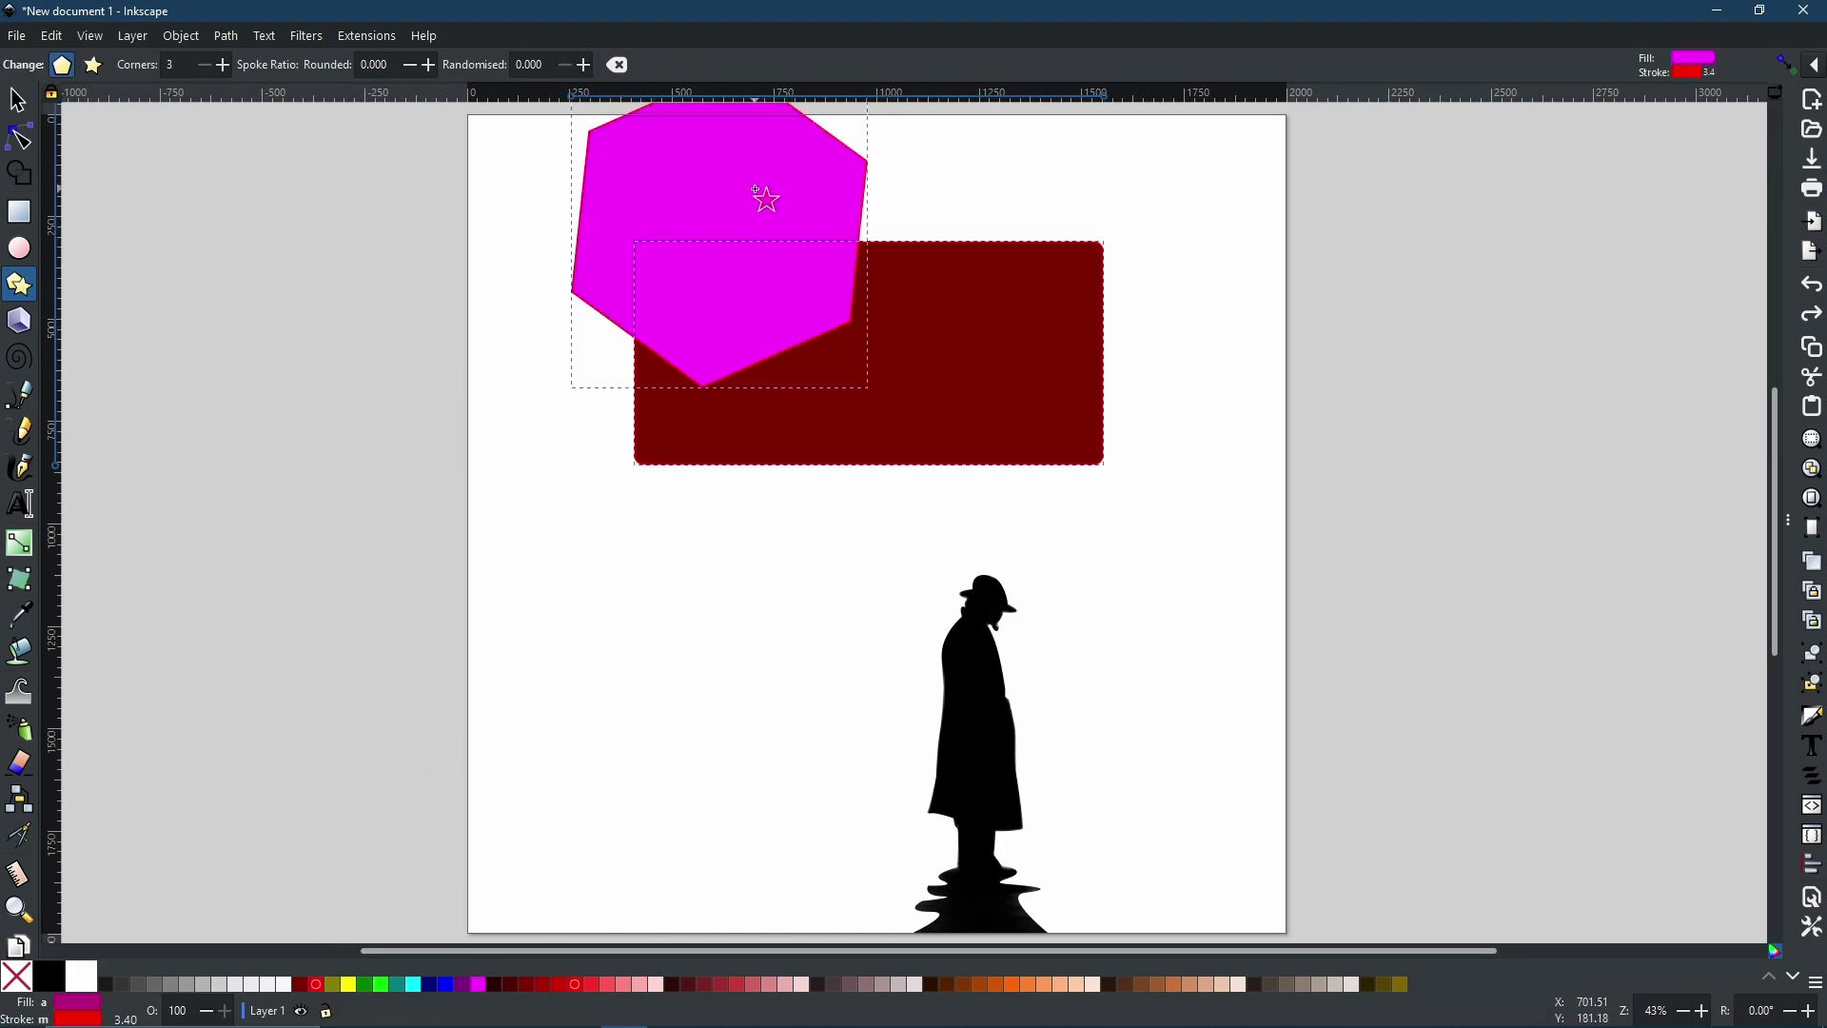
pyautogui.moveTo(758, 227); pyautogui.dragTo(767, 238)
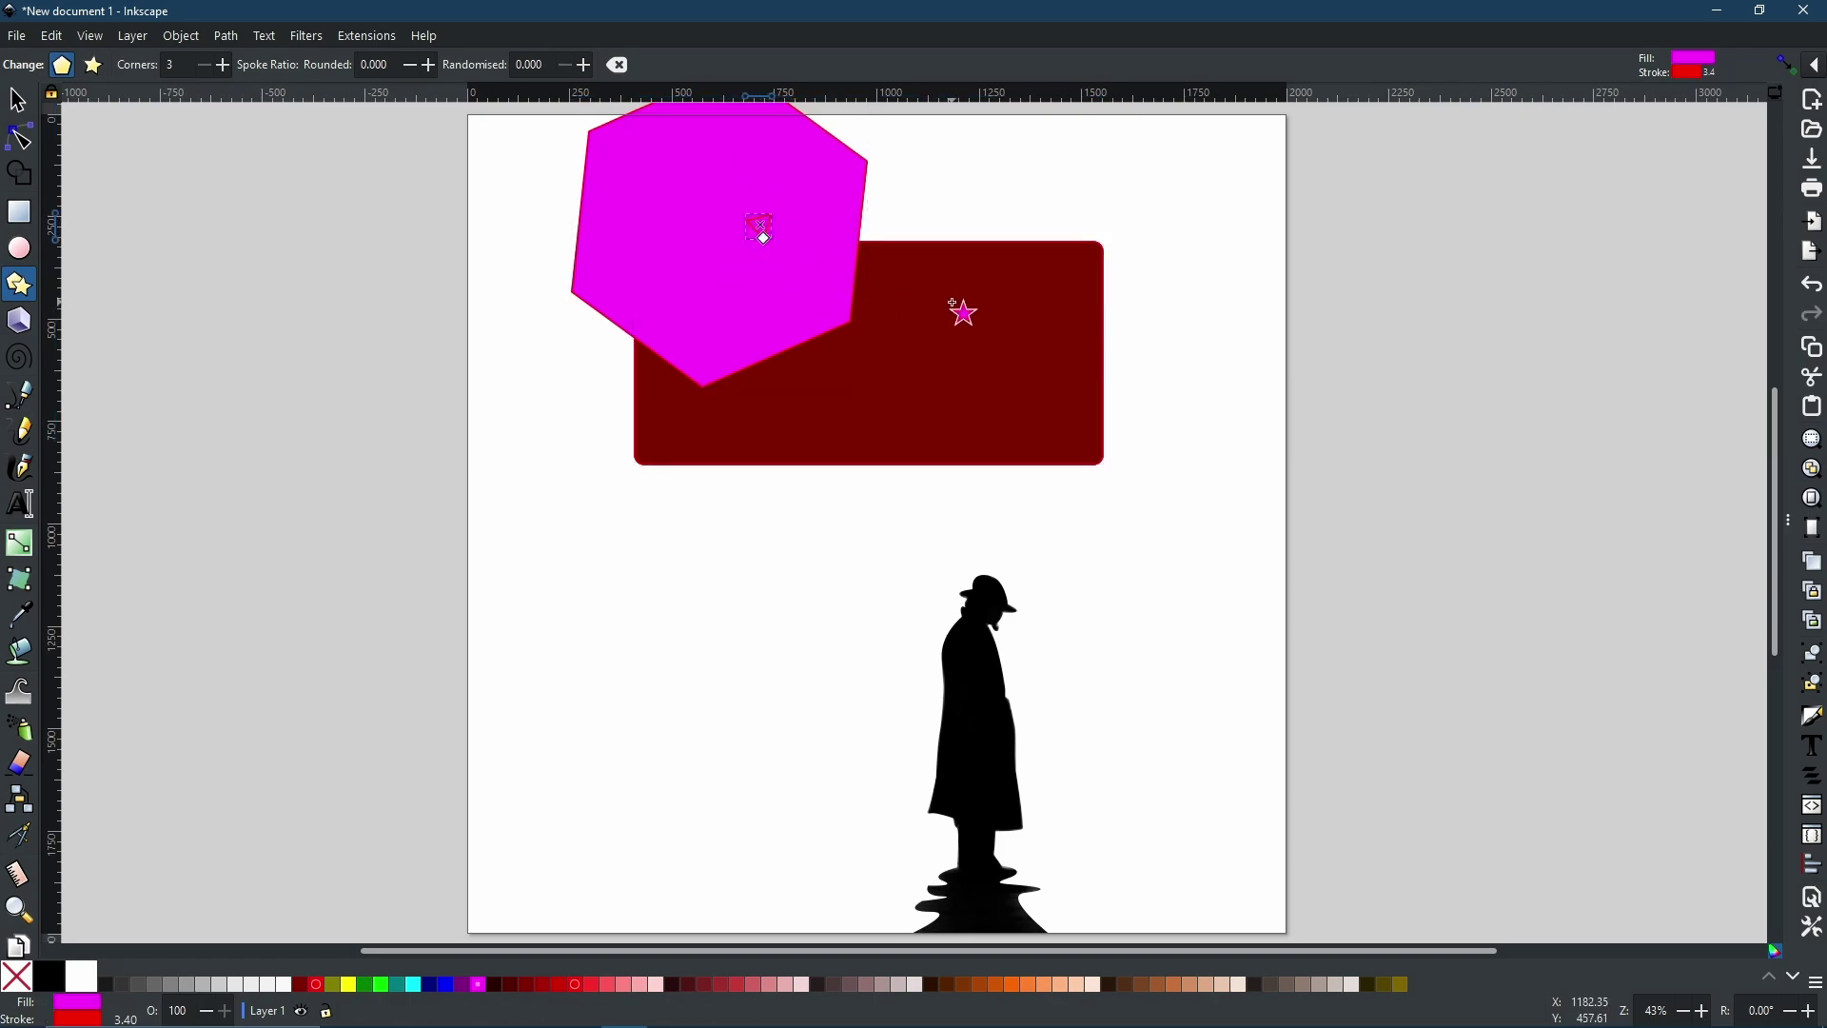
pyautogui.press('Delete')
# - Duplicate the rectangle and hexagon, move the copy right, and clip it by the hexagon
pyautogui.click(18, 100)
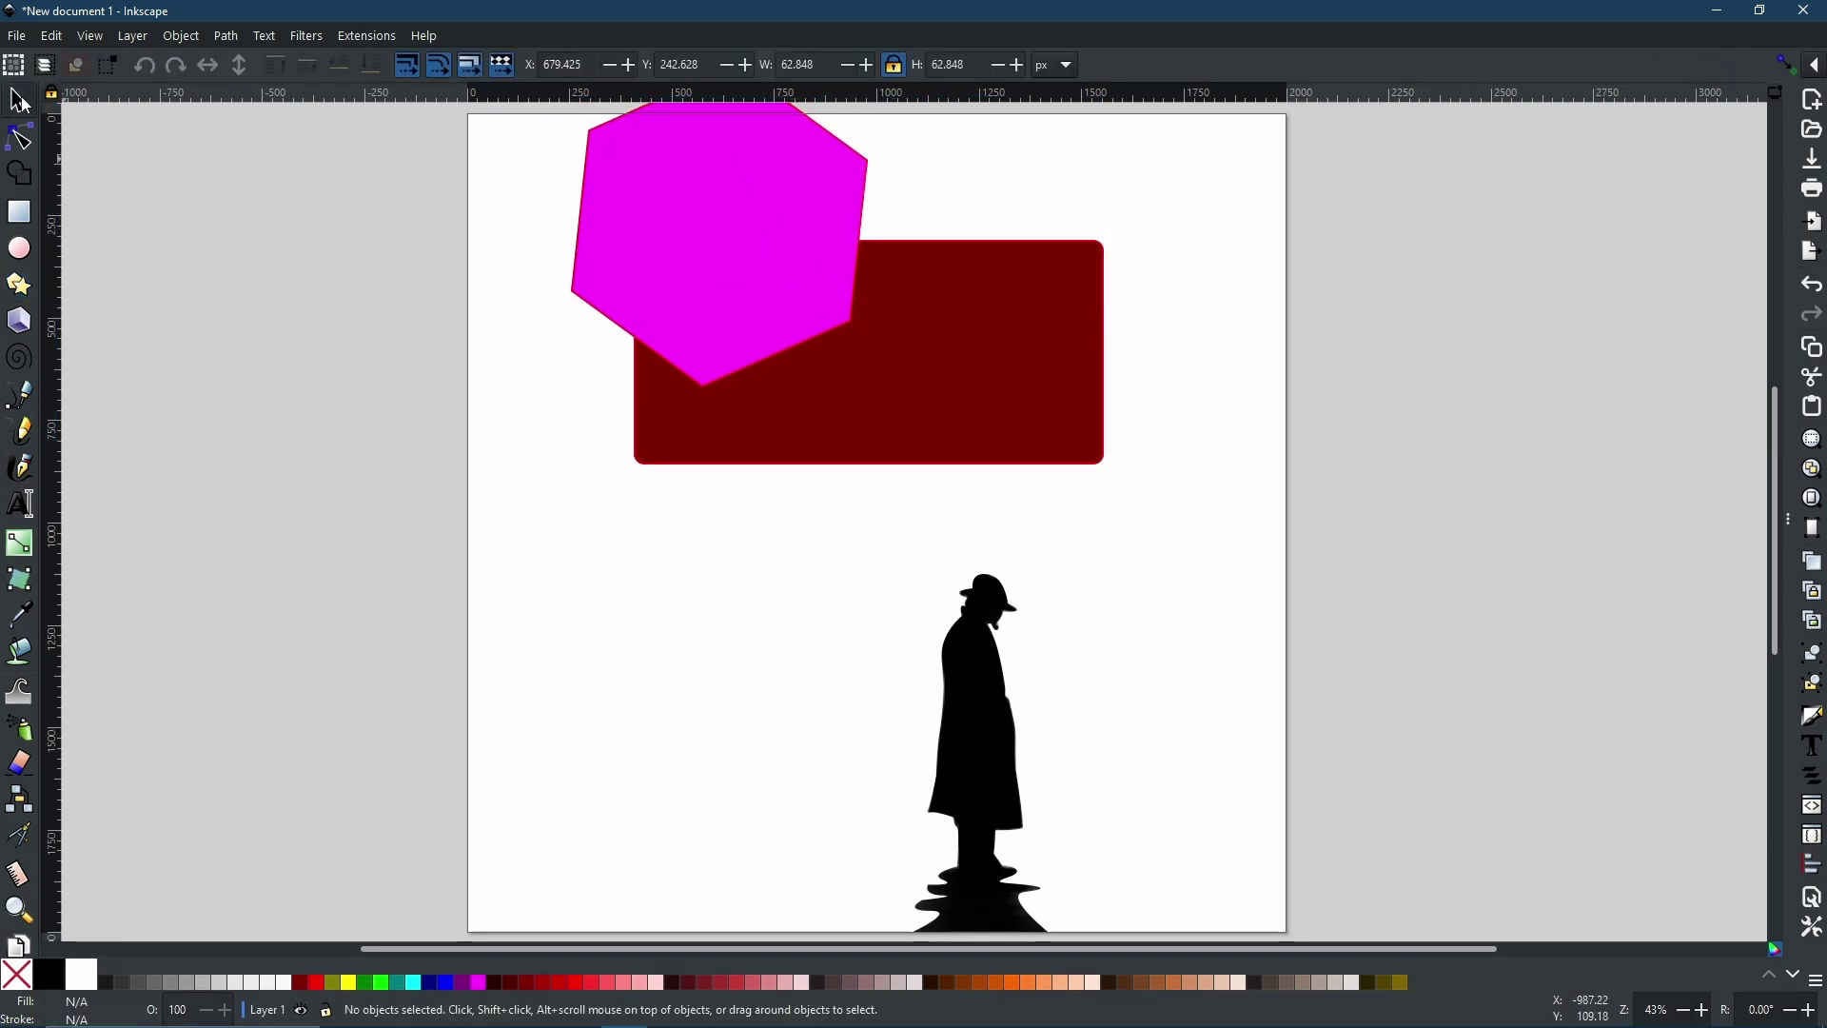
pyautogui.hotkey('ctrl', 'a')
pyautogui.hotkey('ctrl', 'd')
pyautogui.moveTo(765, 214); pyautogui.dragTo(1299, 261)
pyautogui.rightClick(1374, 361)
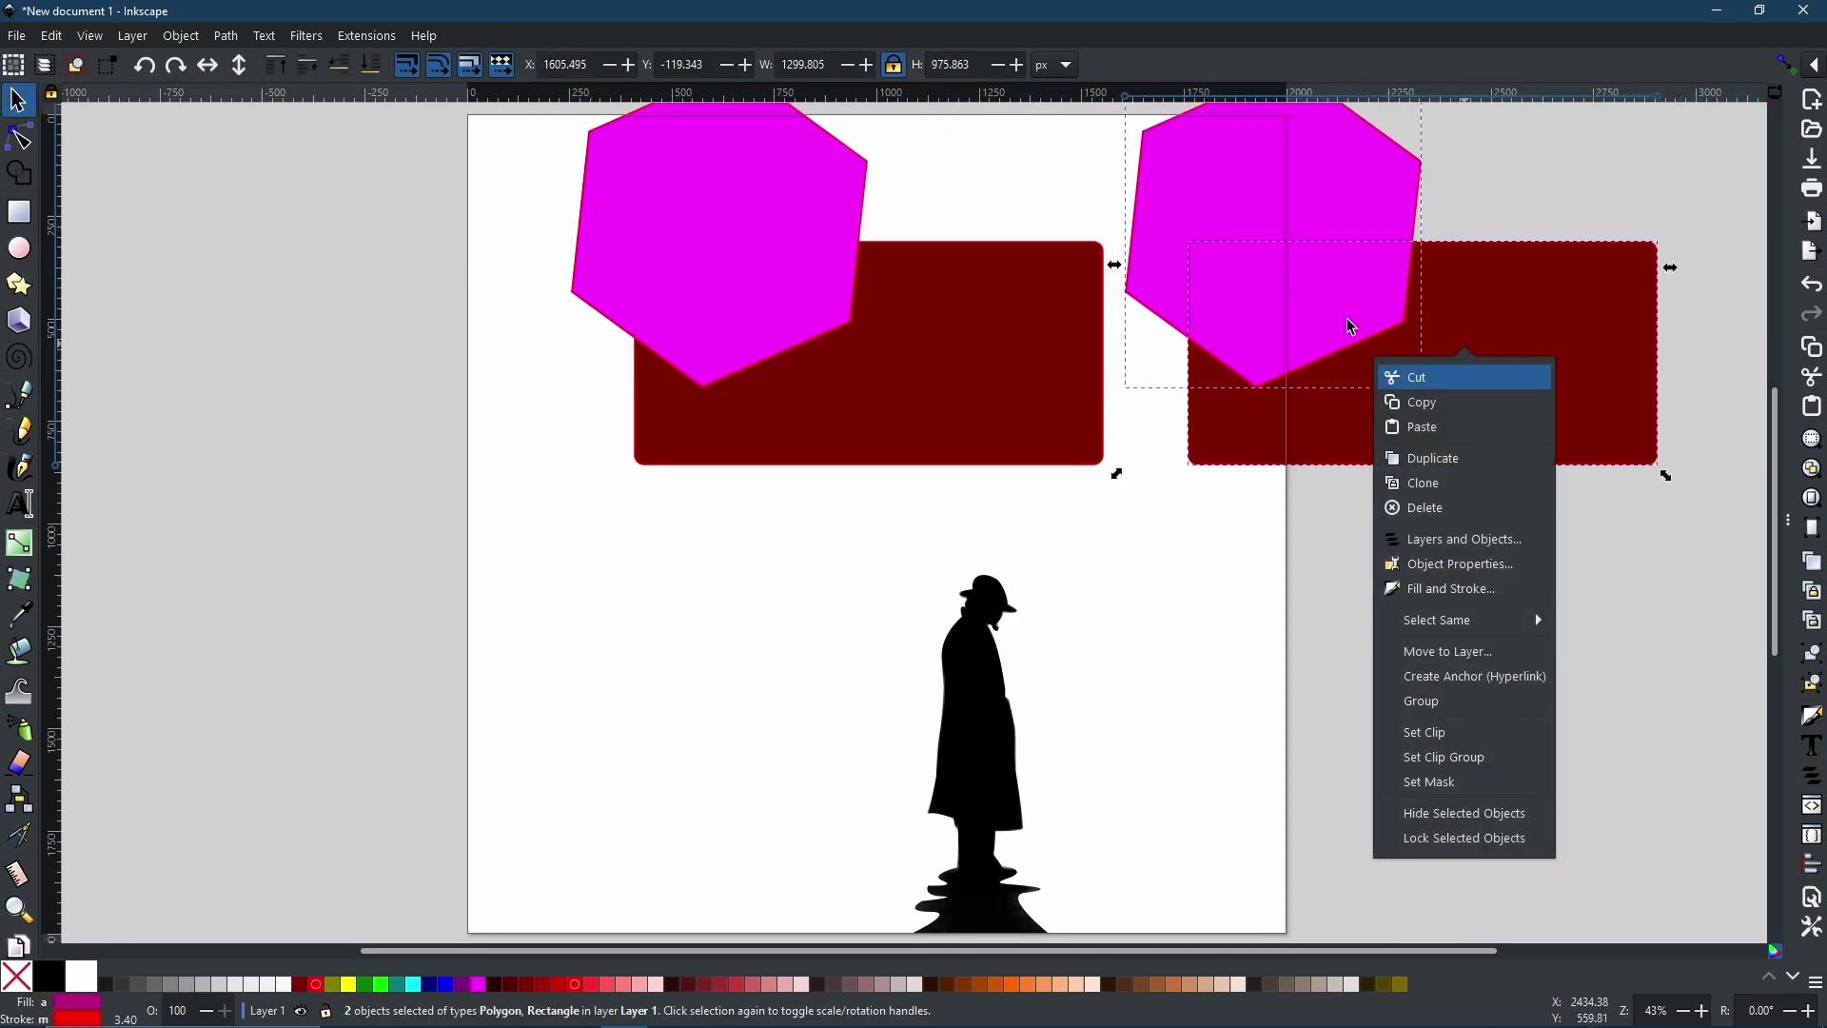
pyautogui.click(1474, 733)
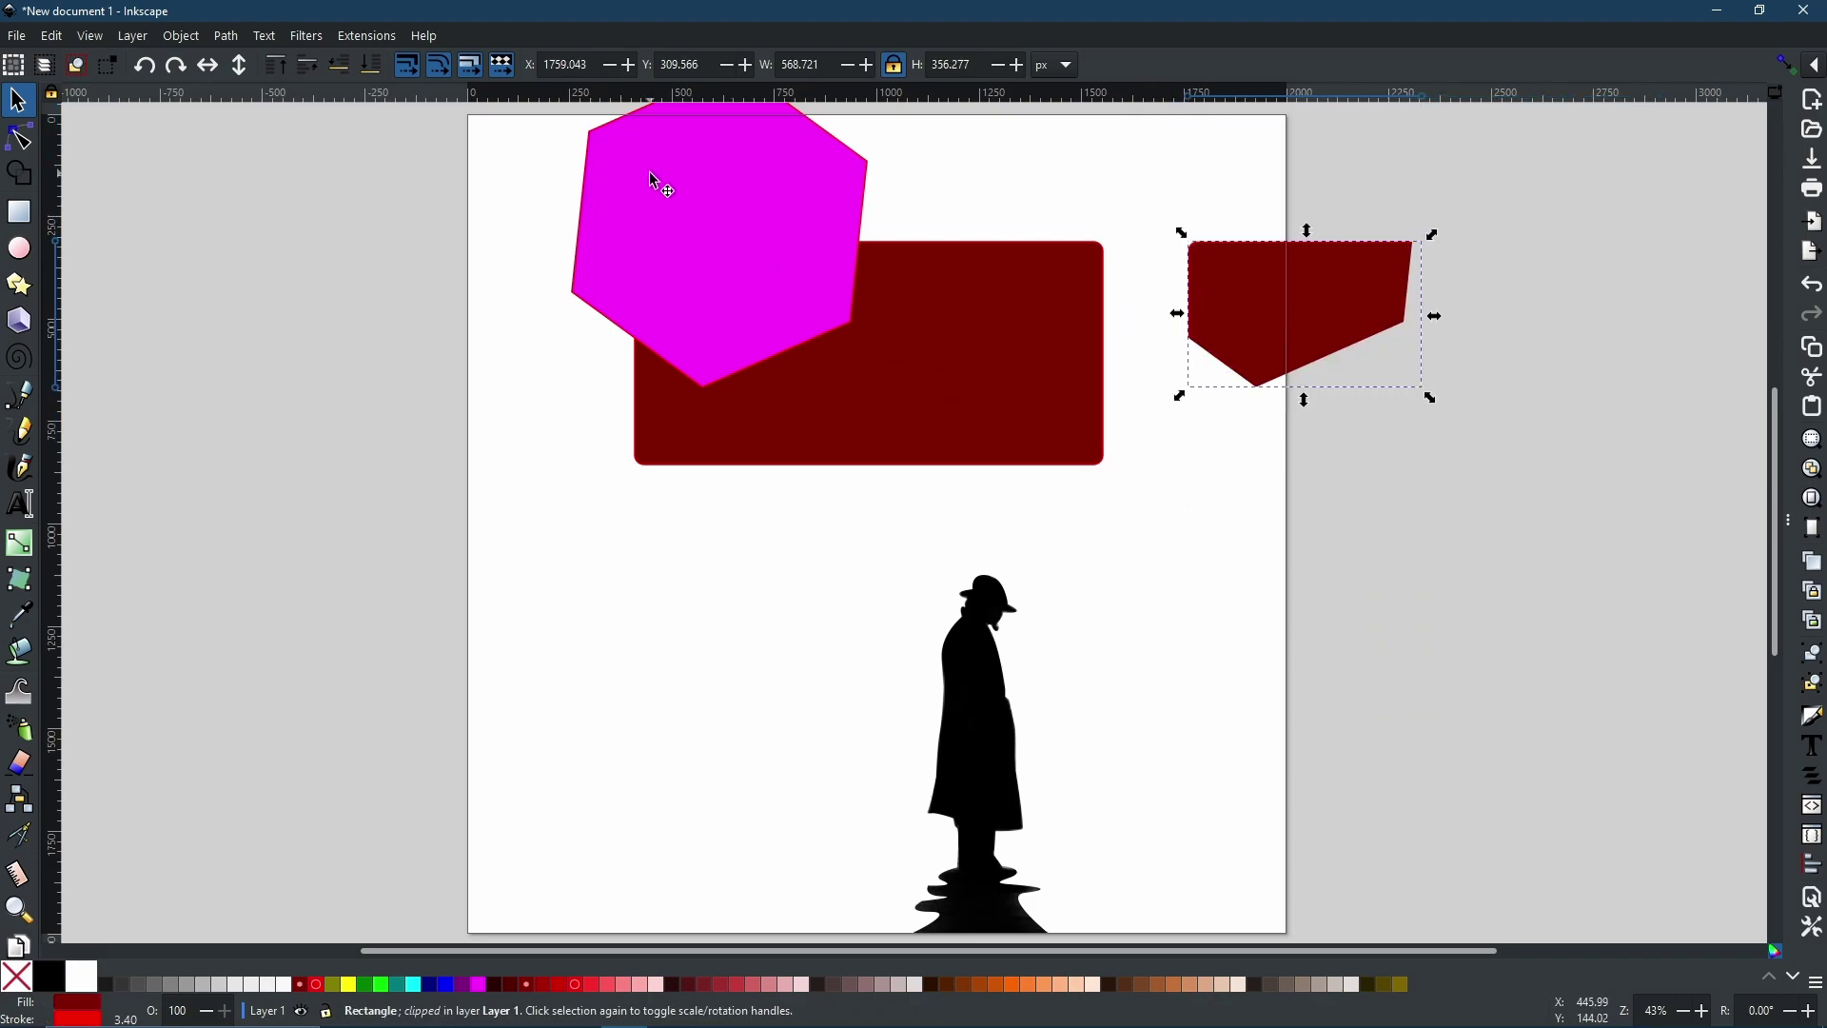
# - Intersect the original hexagon and rectangle into one maroon shape
pyautogui.click(668, 188)
pyautogui.keyDown('shift'); pyautogui.click(927, 347); pyautogui.keyUp('shift')
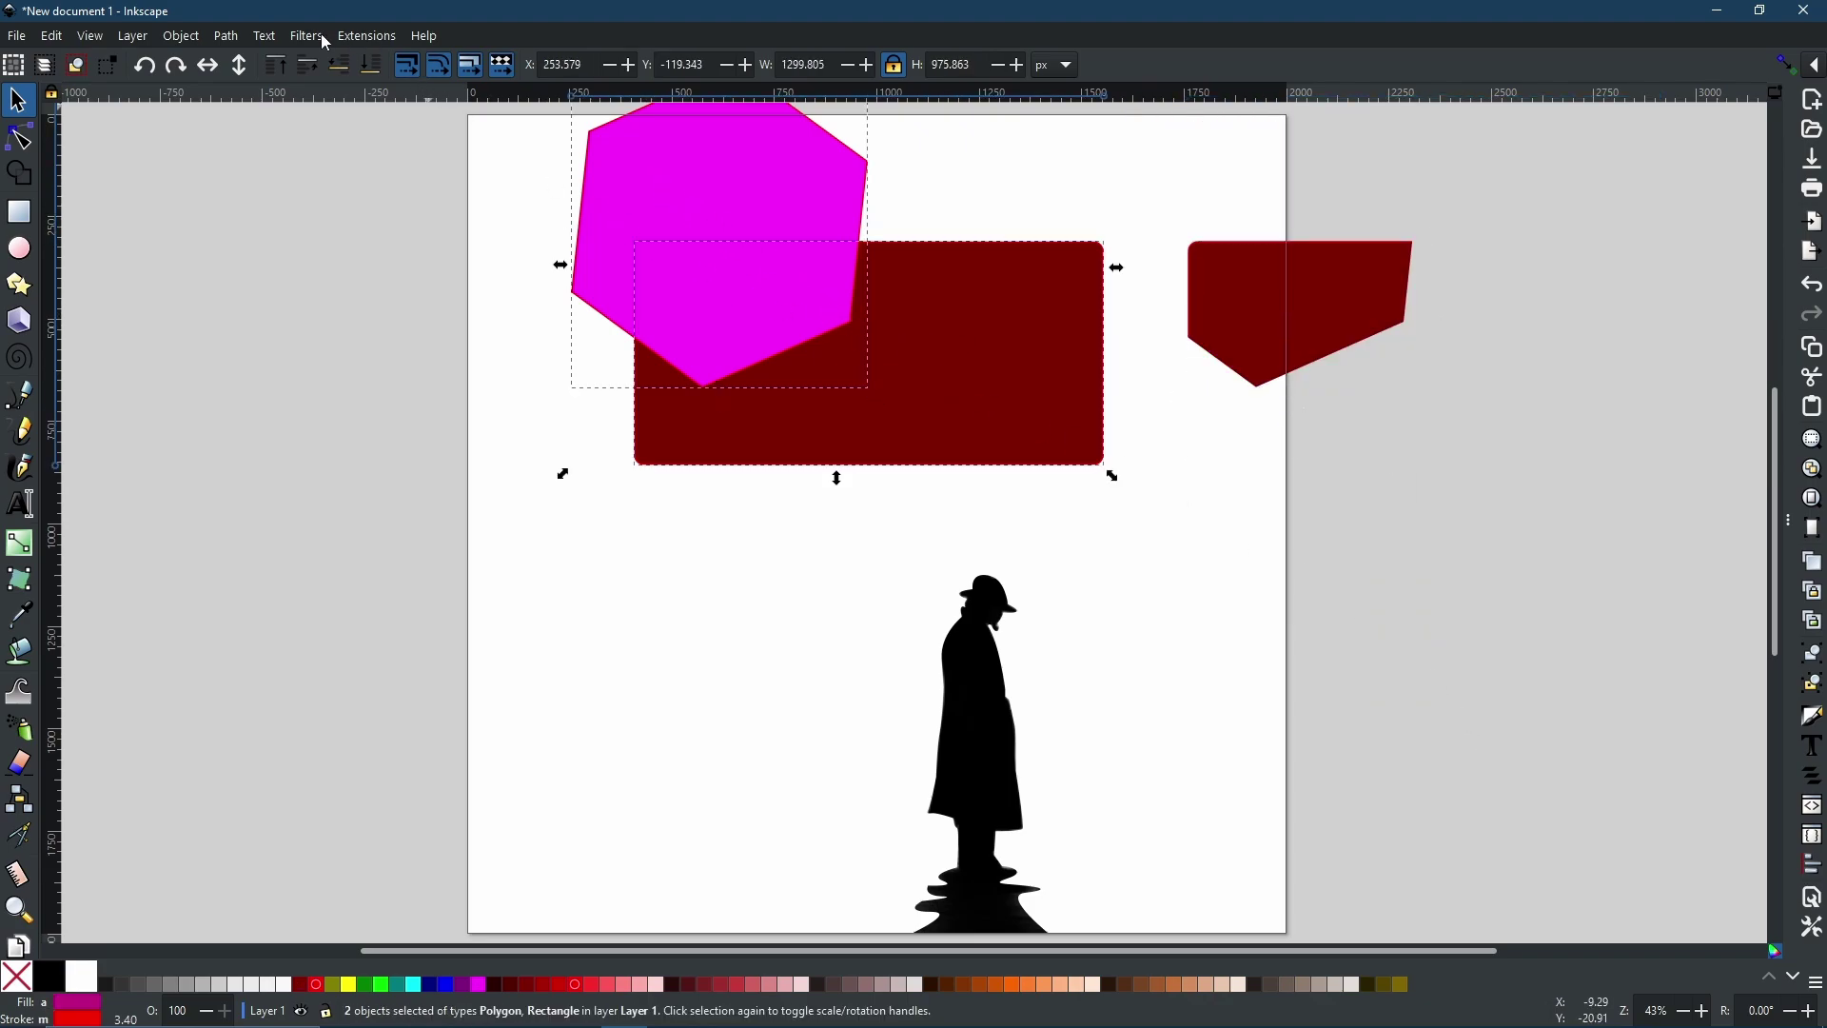
pyautogui.click(225, 36)
pyautogui.click(302, 192)
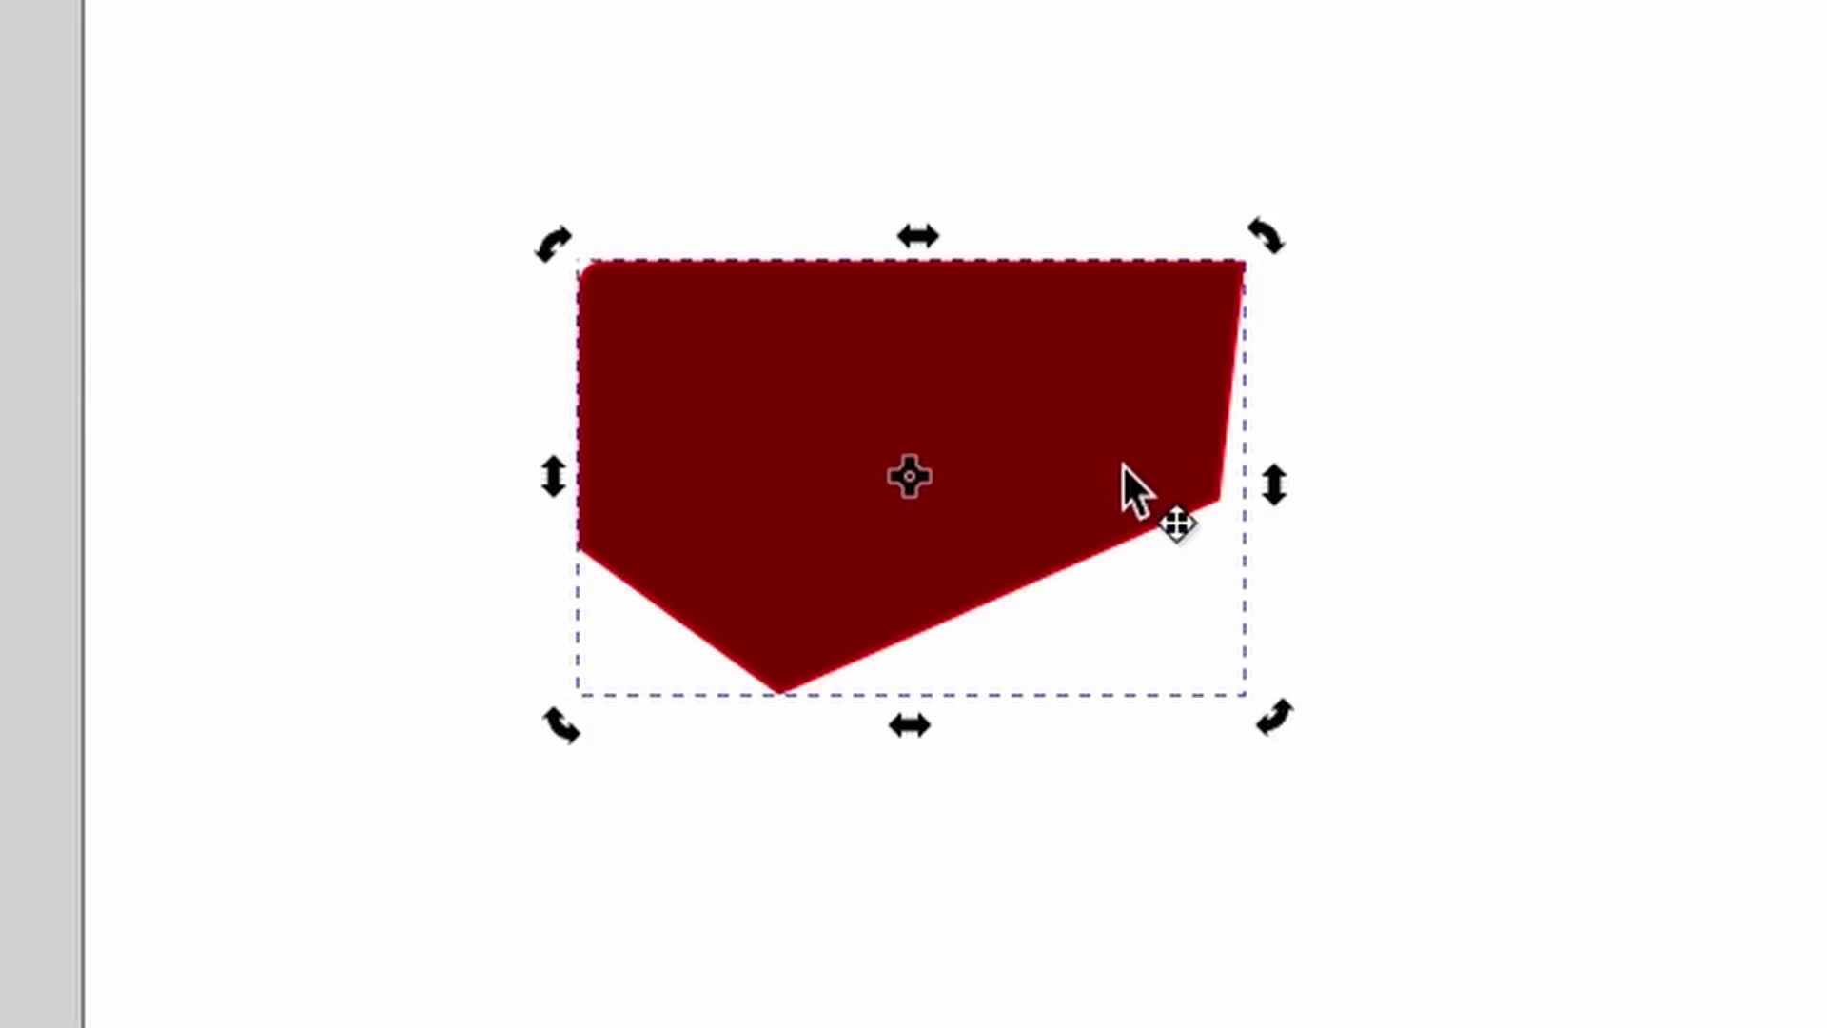
# - In the Node tool, drag the clipped copy's hidden rectangle corner to resize it
pyautogui.press('n')
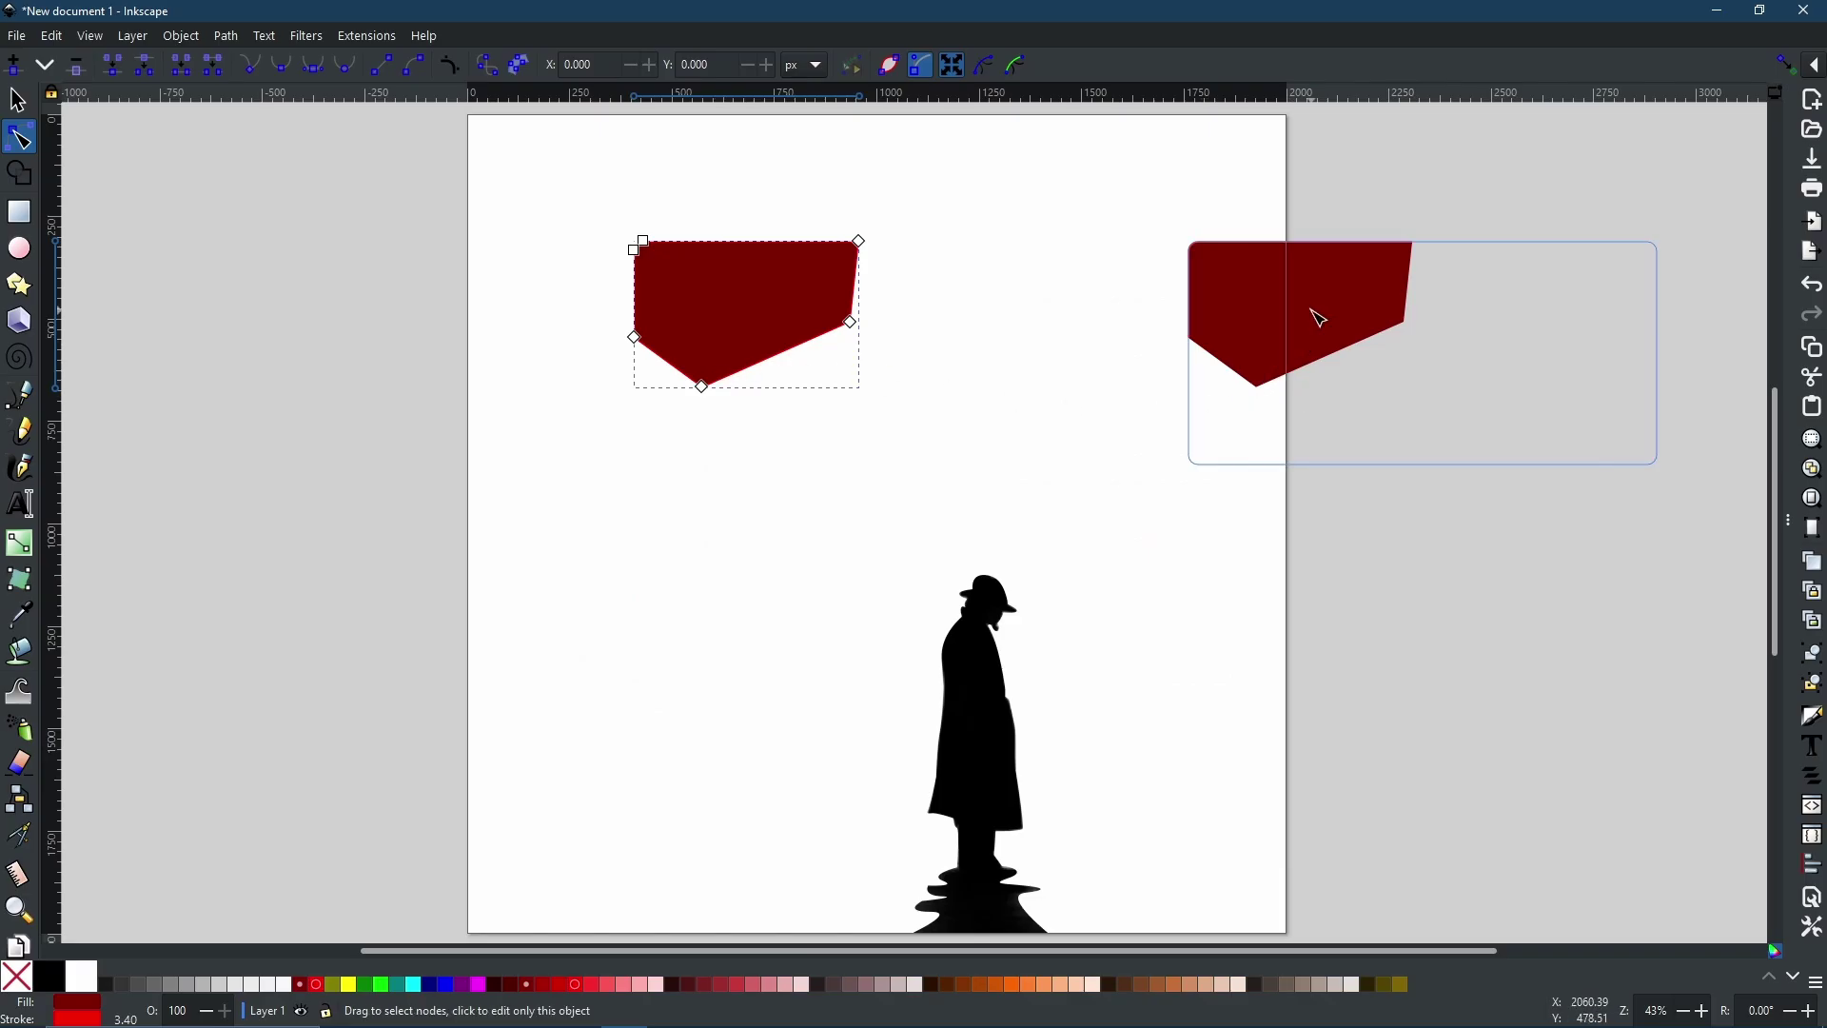
pyautogui.click(1316, 317)
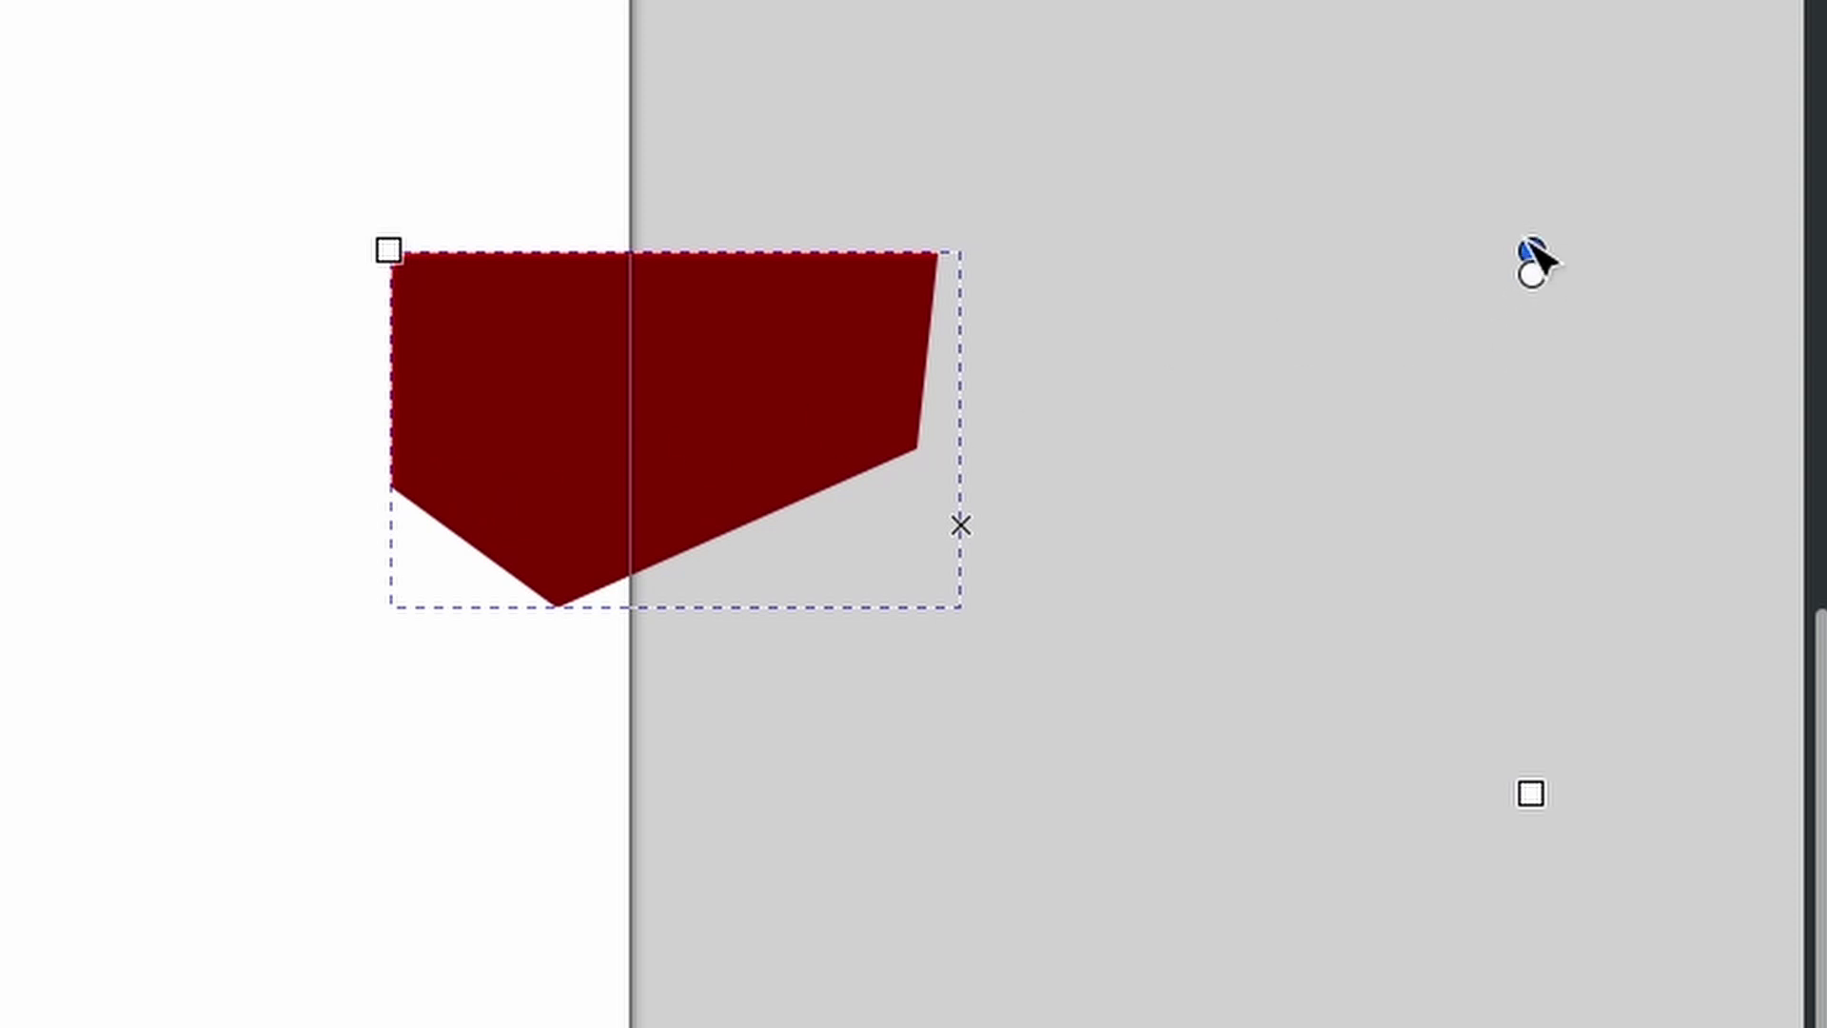
pyautogui.moveTo(1539, 802)
pyautogui.mouseDown()
pyautogui.moveTo(797, 568)
pyautogui.moveTo(597, 757)
pyautogui.mouseUp()
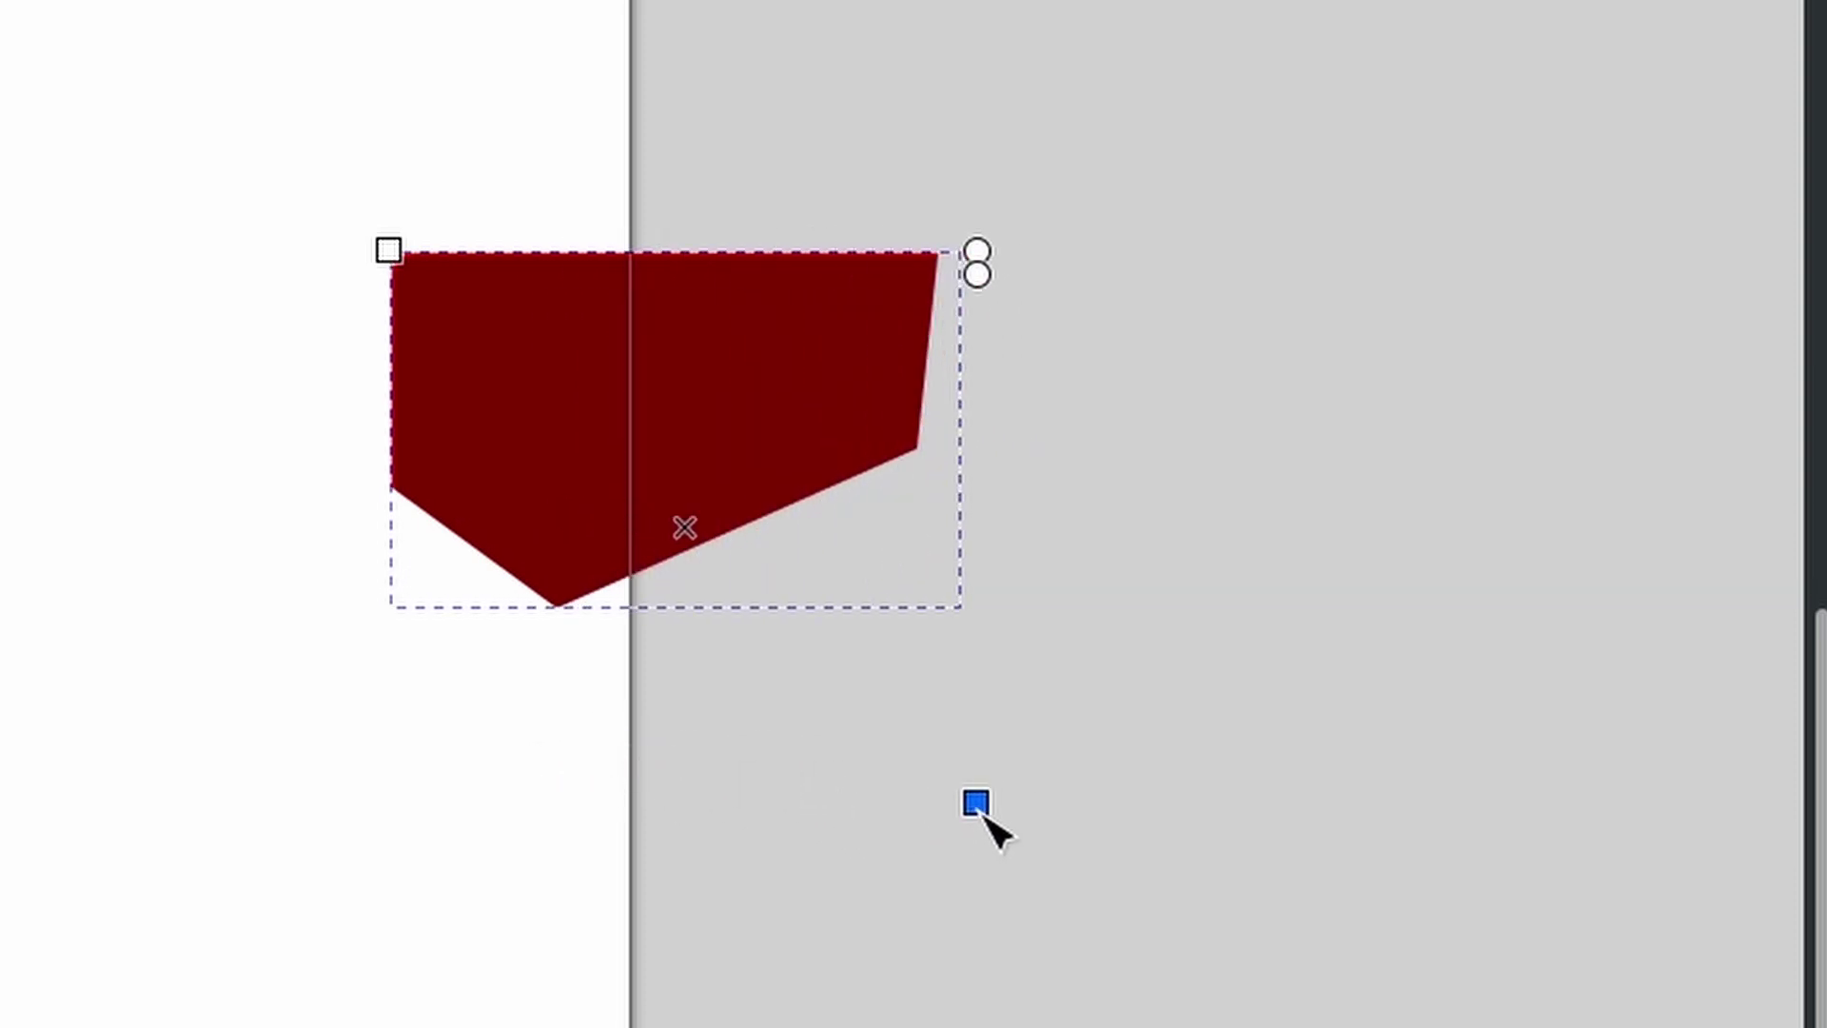
pyautogui.moveTo(591, 748)
pyautogui.mouseDown()
pyautogui.moveTo(434, 543)
pyautogui.moveTo(1526, 836)
pyautogui.mouseUp()
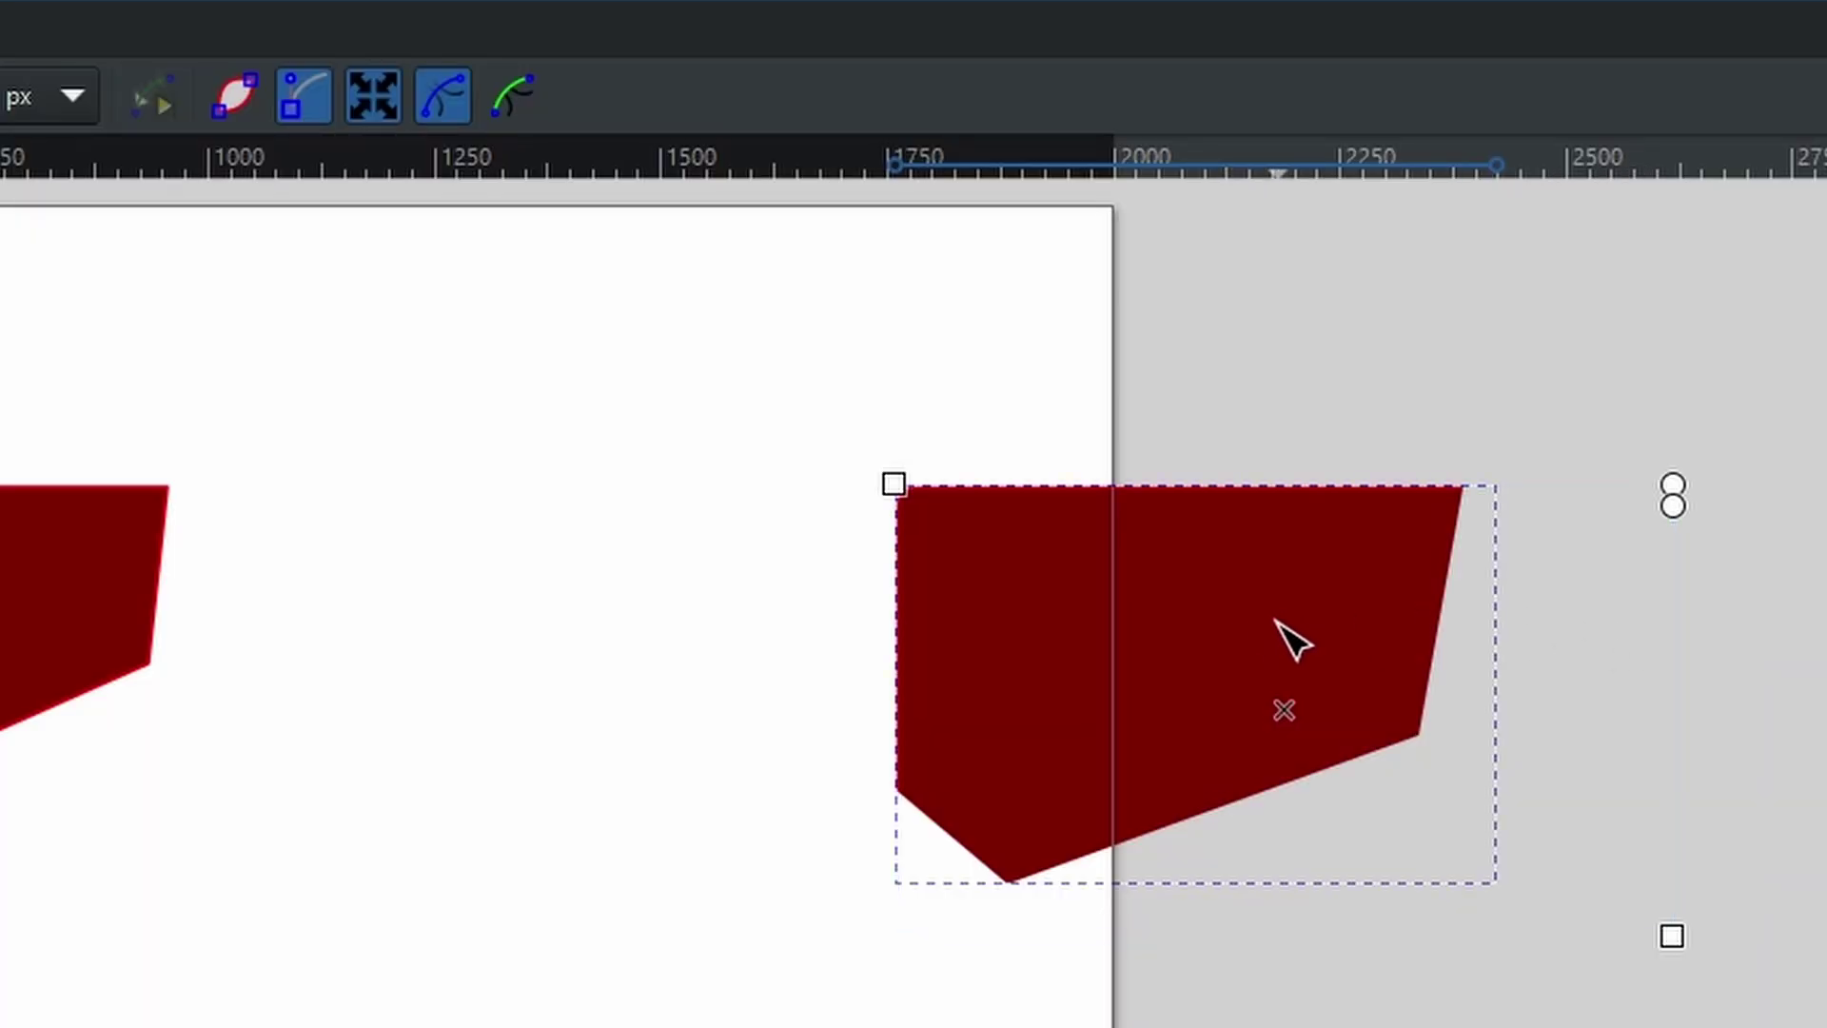
# - Show the copy's hexagon clip path, then drag its centre and corner handles to reshape it
pyautogui.click(516, 112)
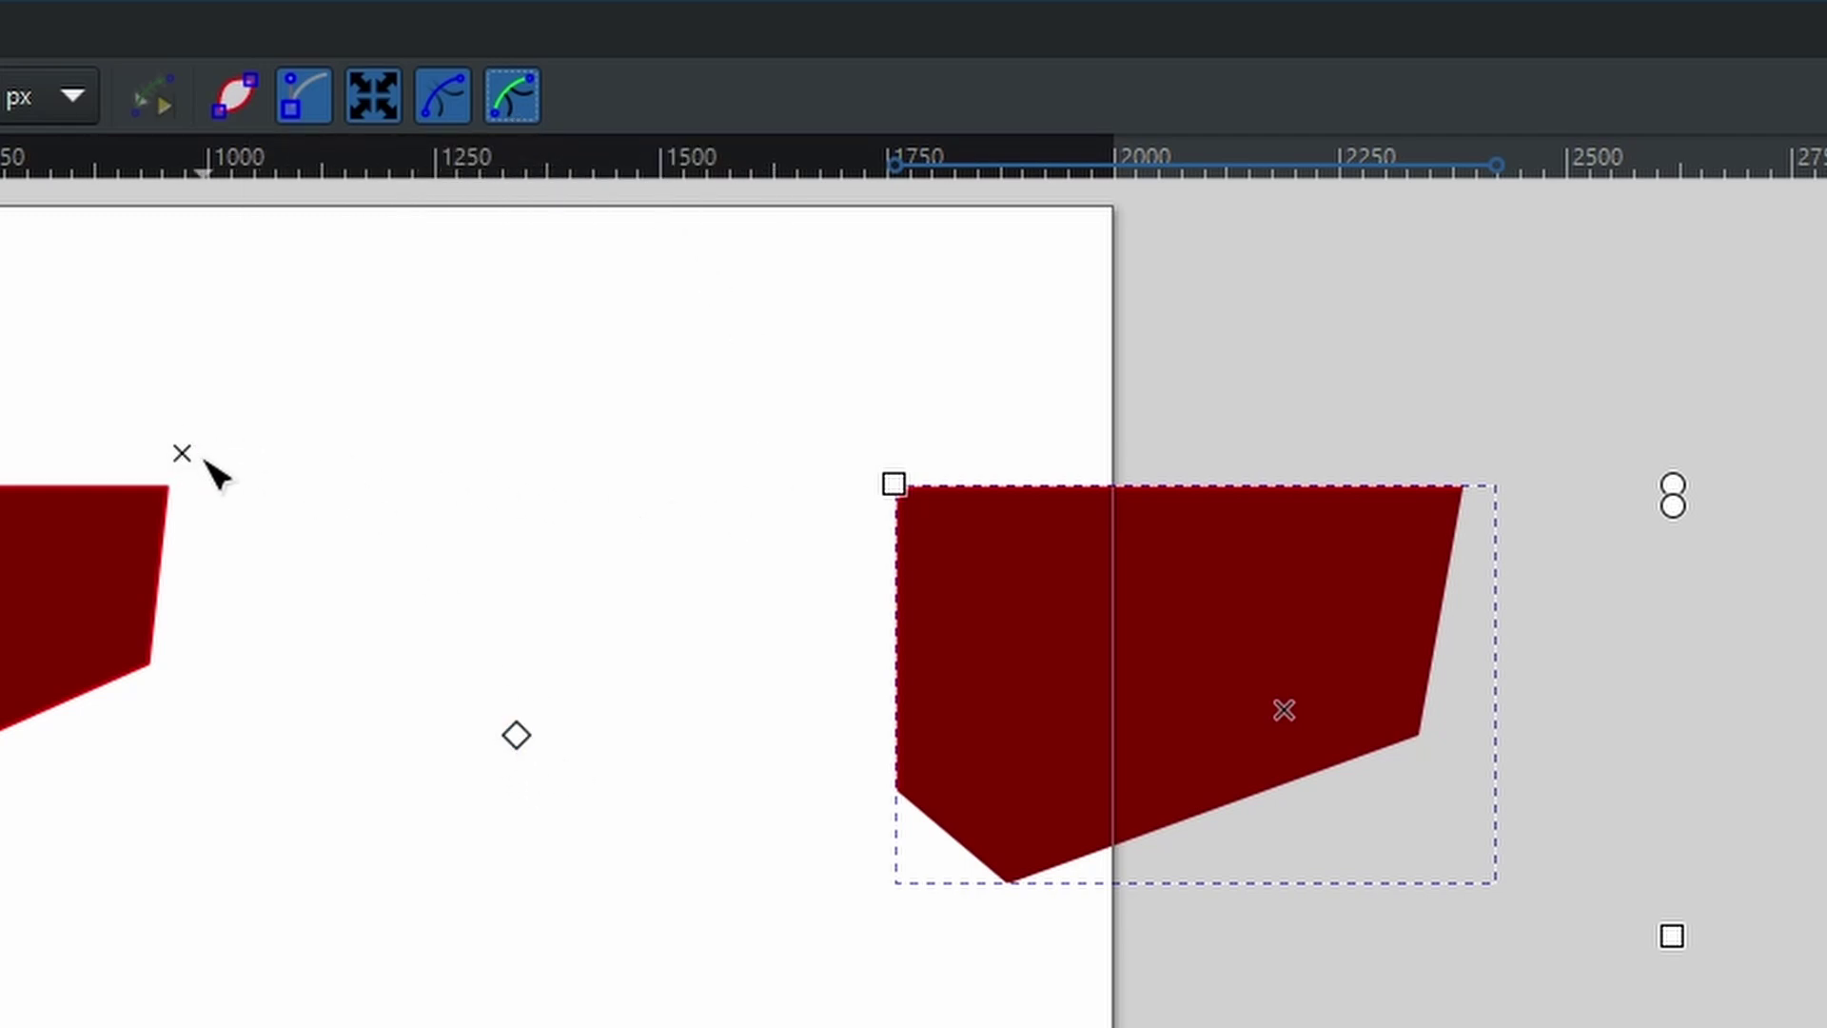
pyautogui.moveTo(201, 460); pyautogui.dragTo(324, 897)
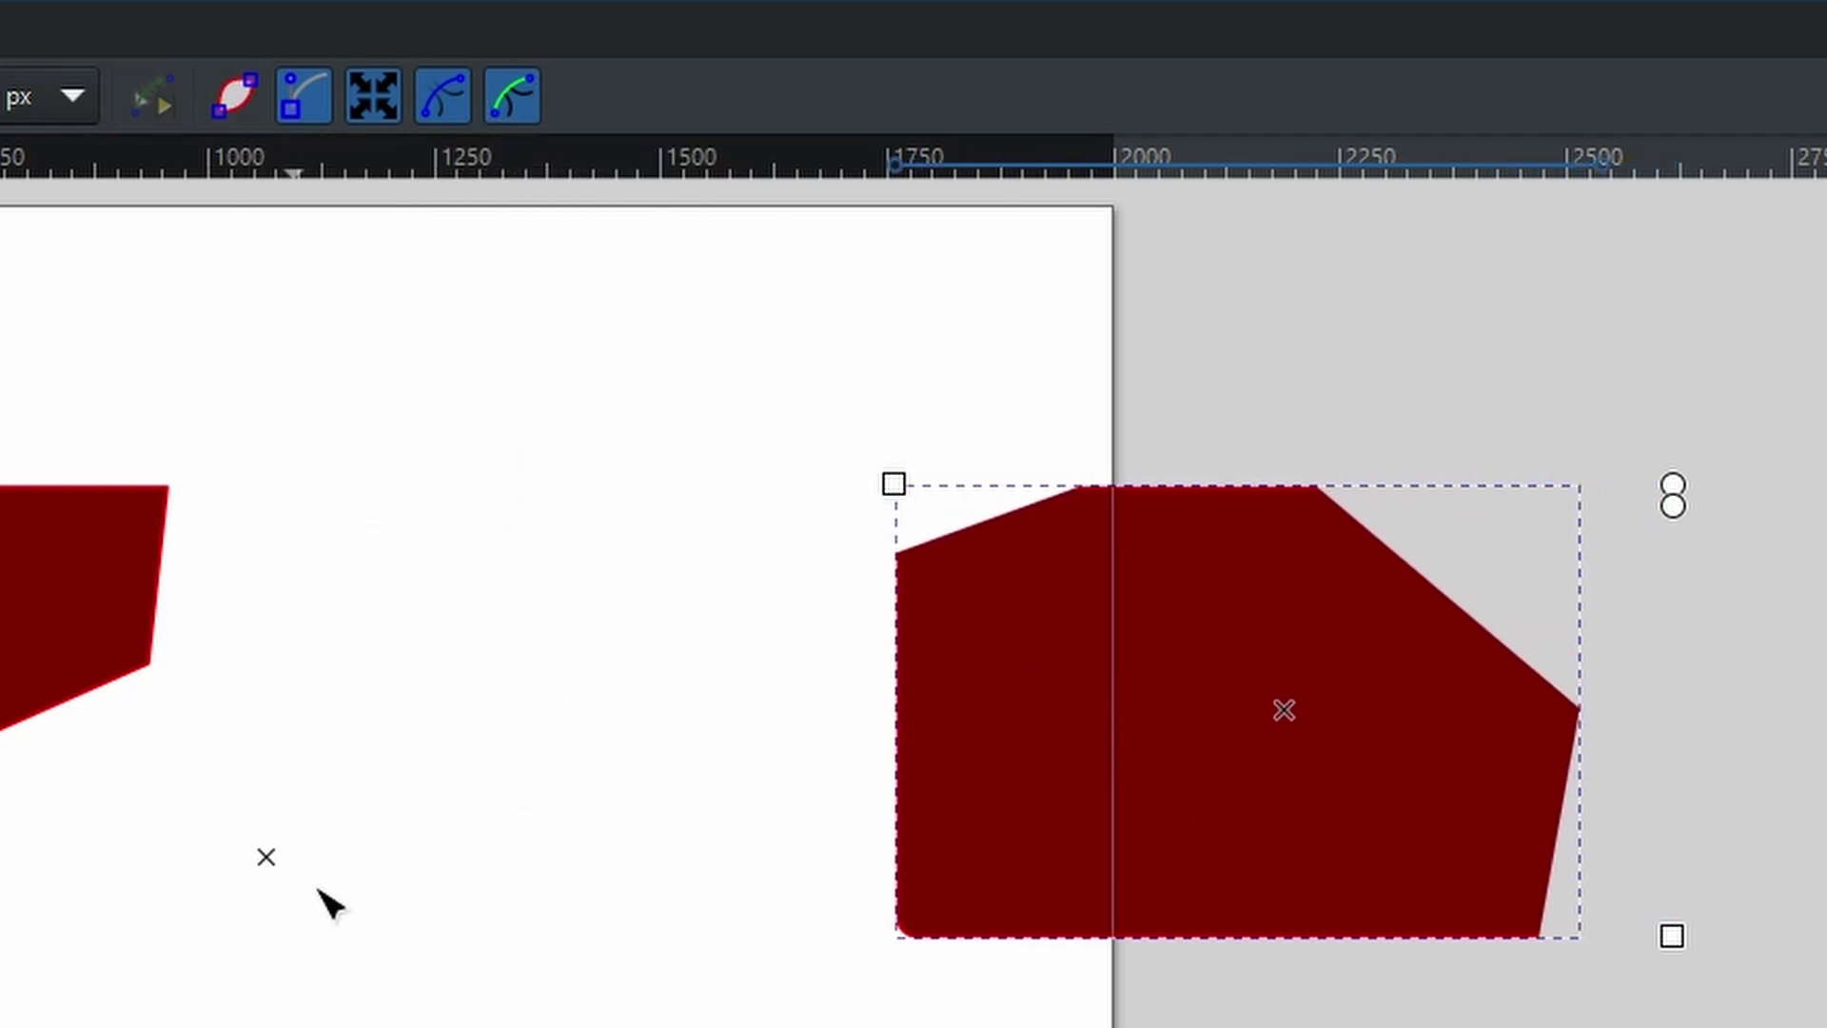
pyautogui.moveTo(324, 897); pyautogui.dragTo(281, 409)
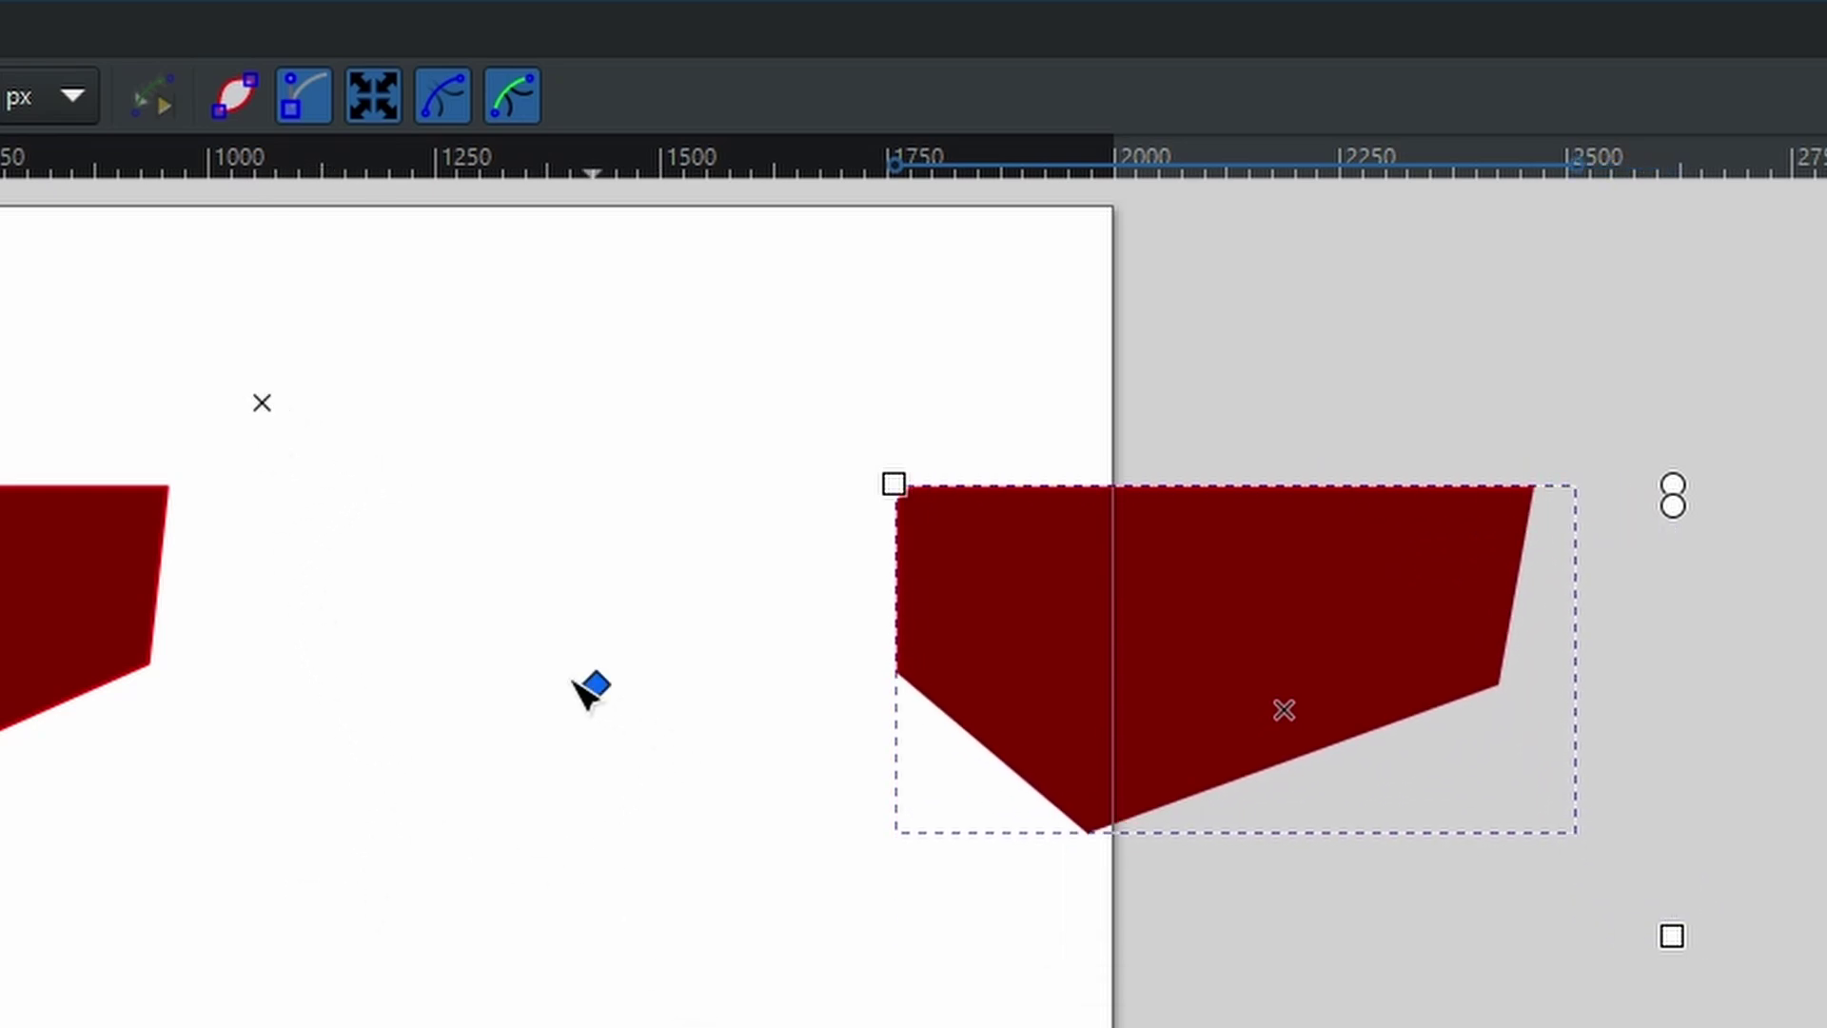
pyautogui.moveTo(569, 682)
pyautogui.mouseDown()
pyautogui.moveTo(843, 416)
pyautogui.moveTo(609, 677)
pyautogui.mouseUp()
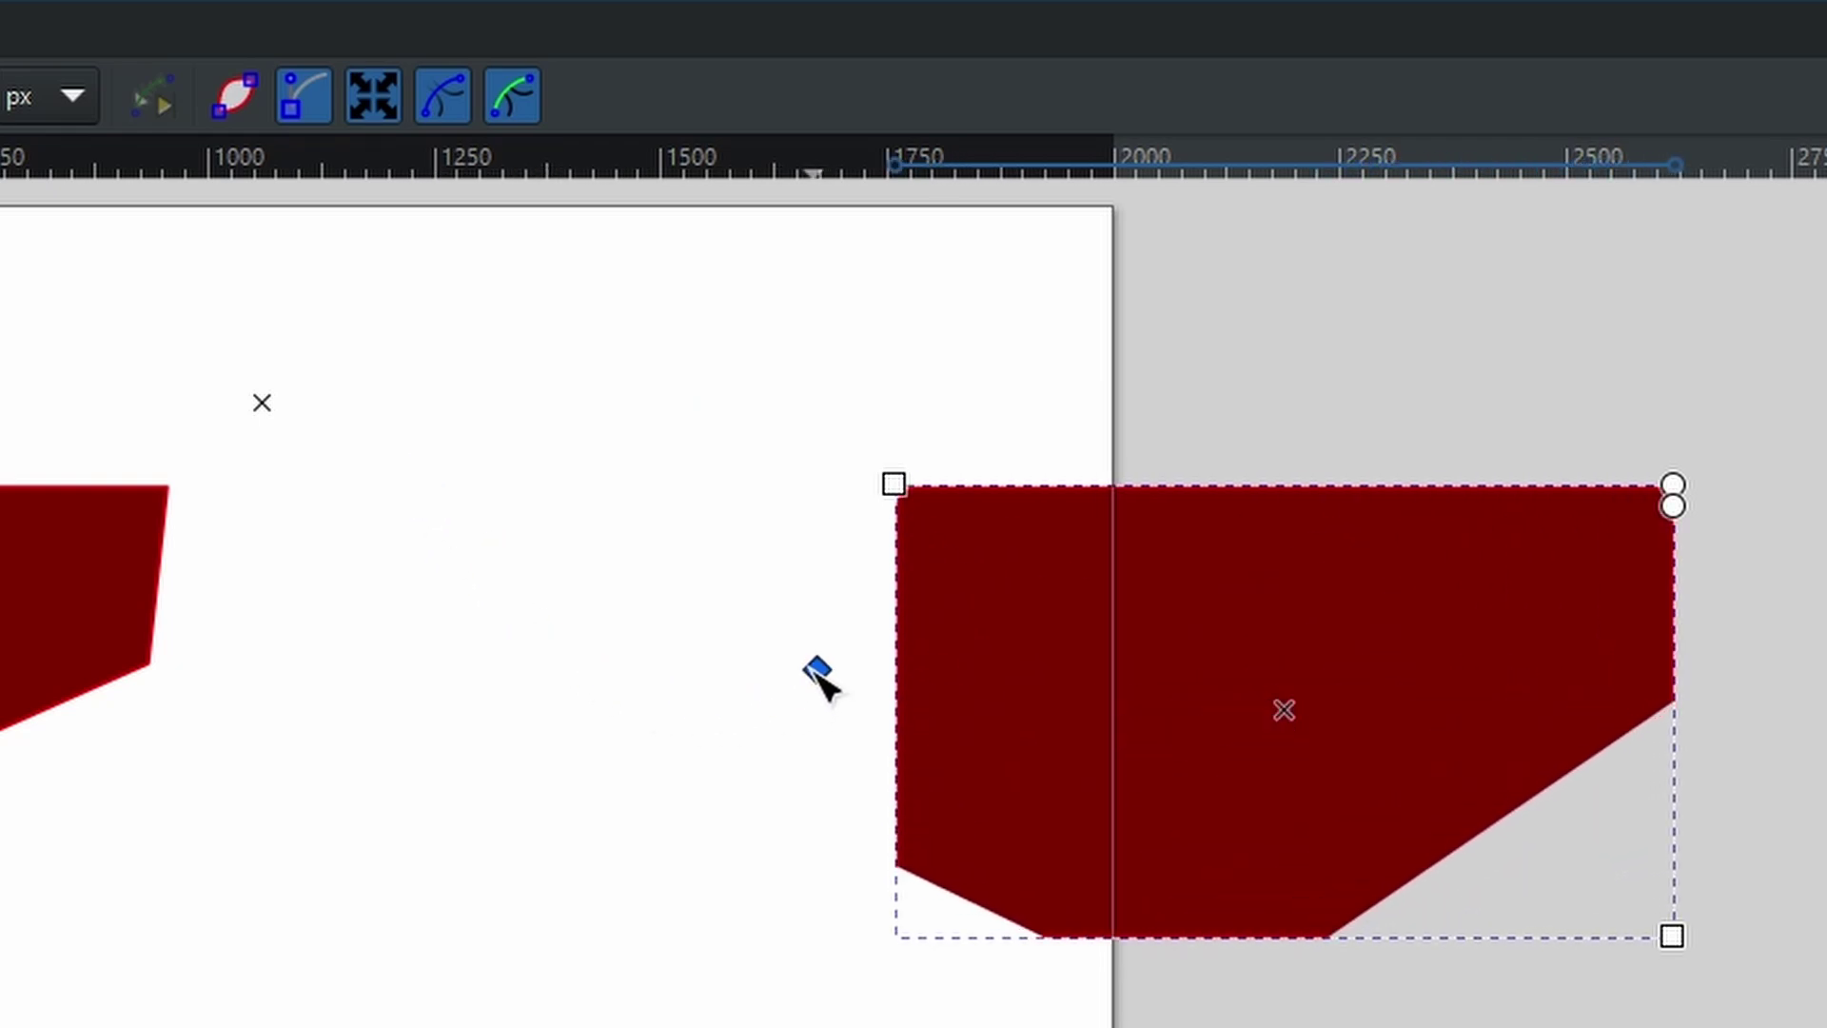
pyautogui.moveTo(614, 686); pyautogui.dragTo(828, 686)
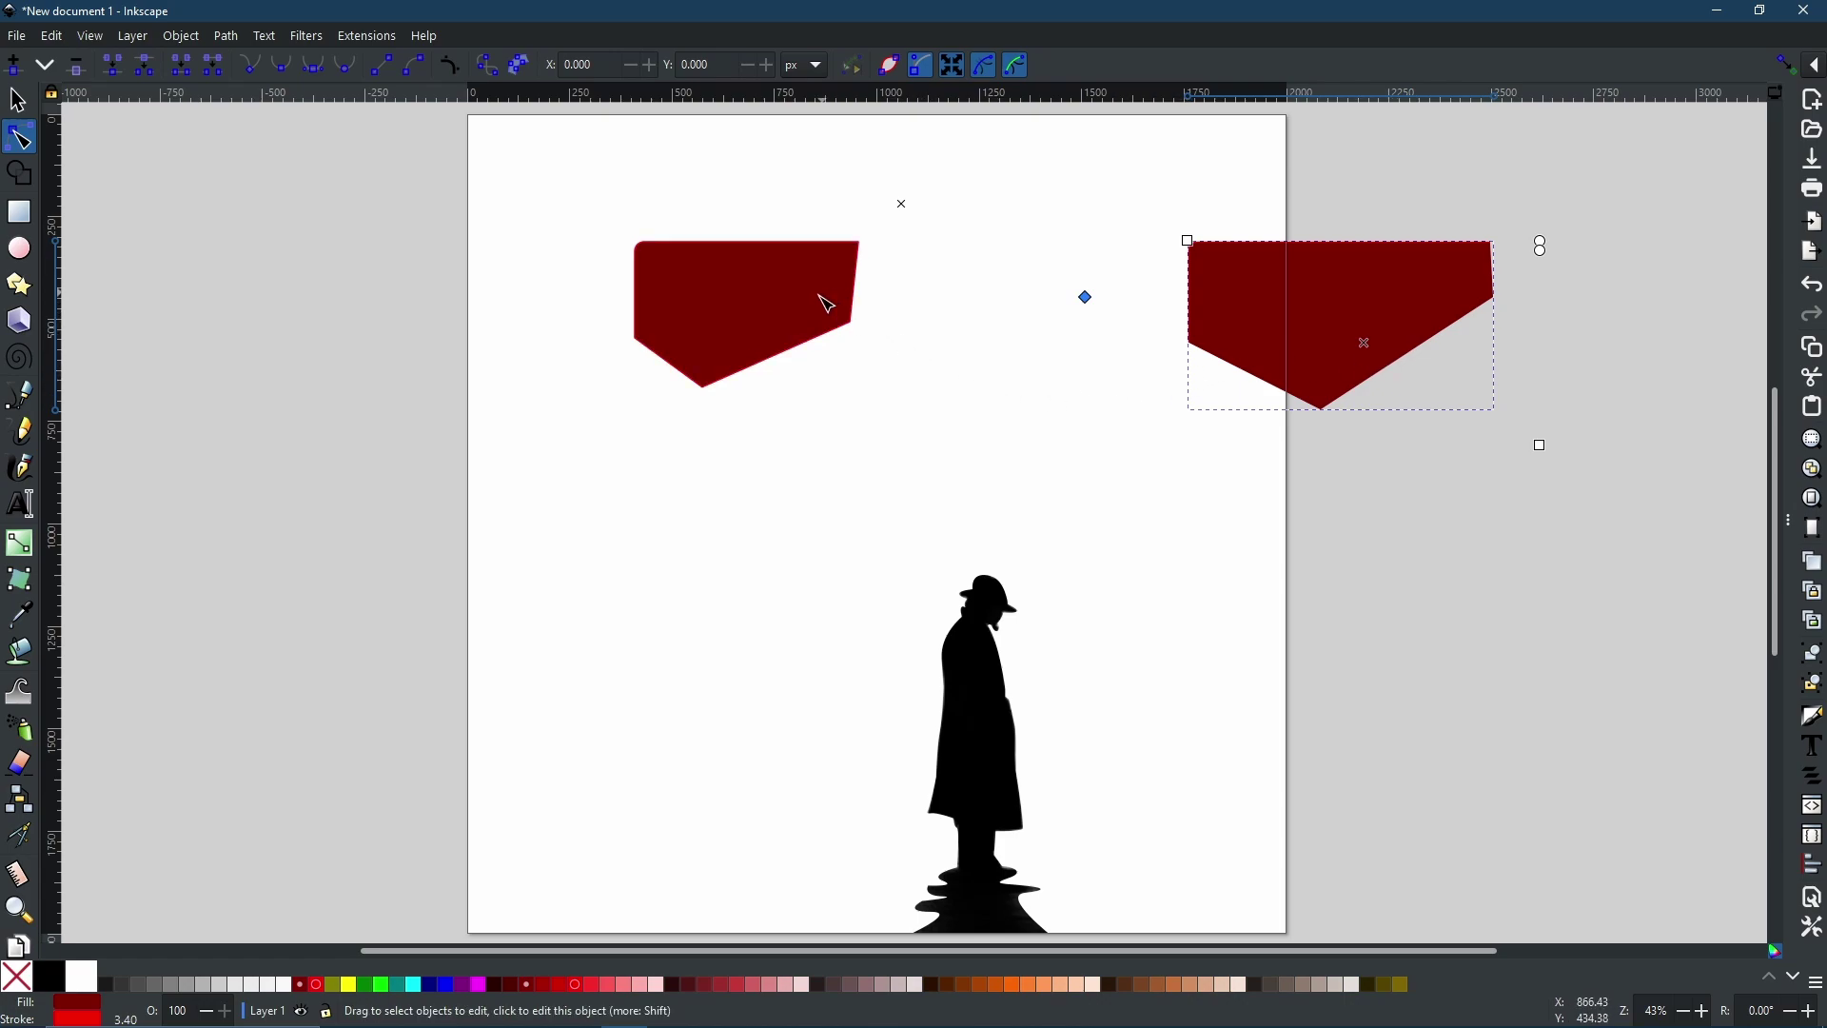
# - Draw a magenta rectangle in the empty space right of the page
pyautogui.click(768, 345)
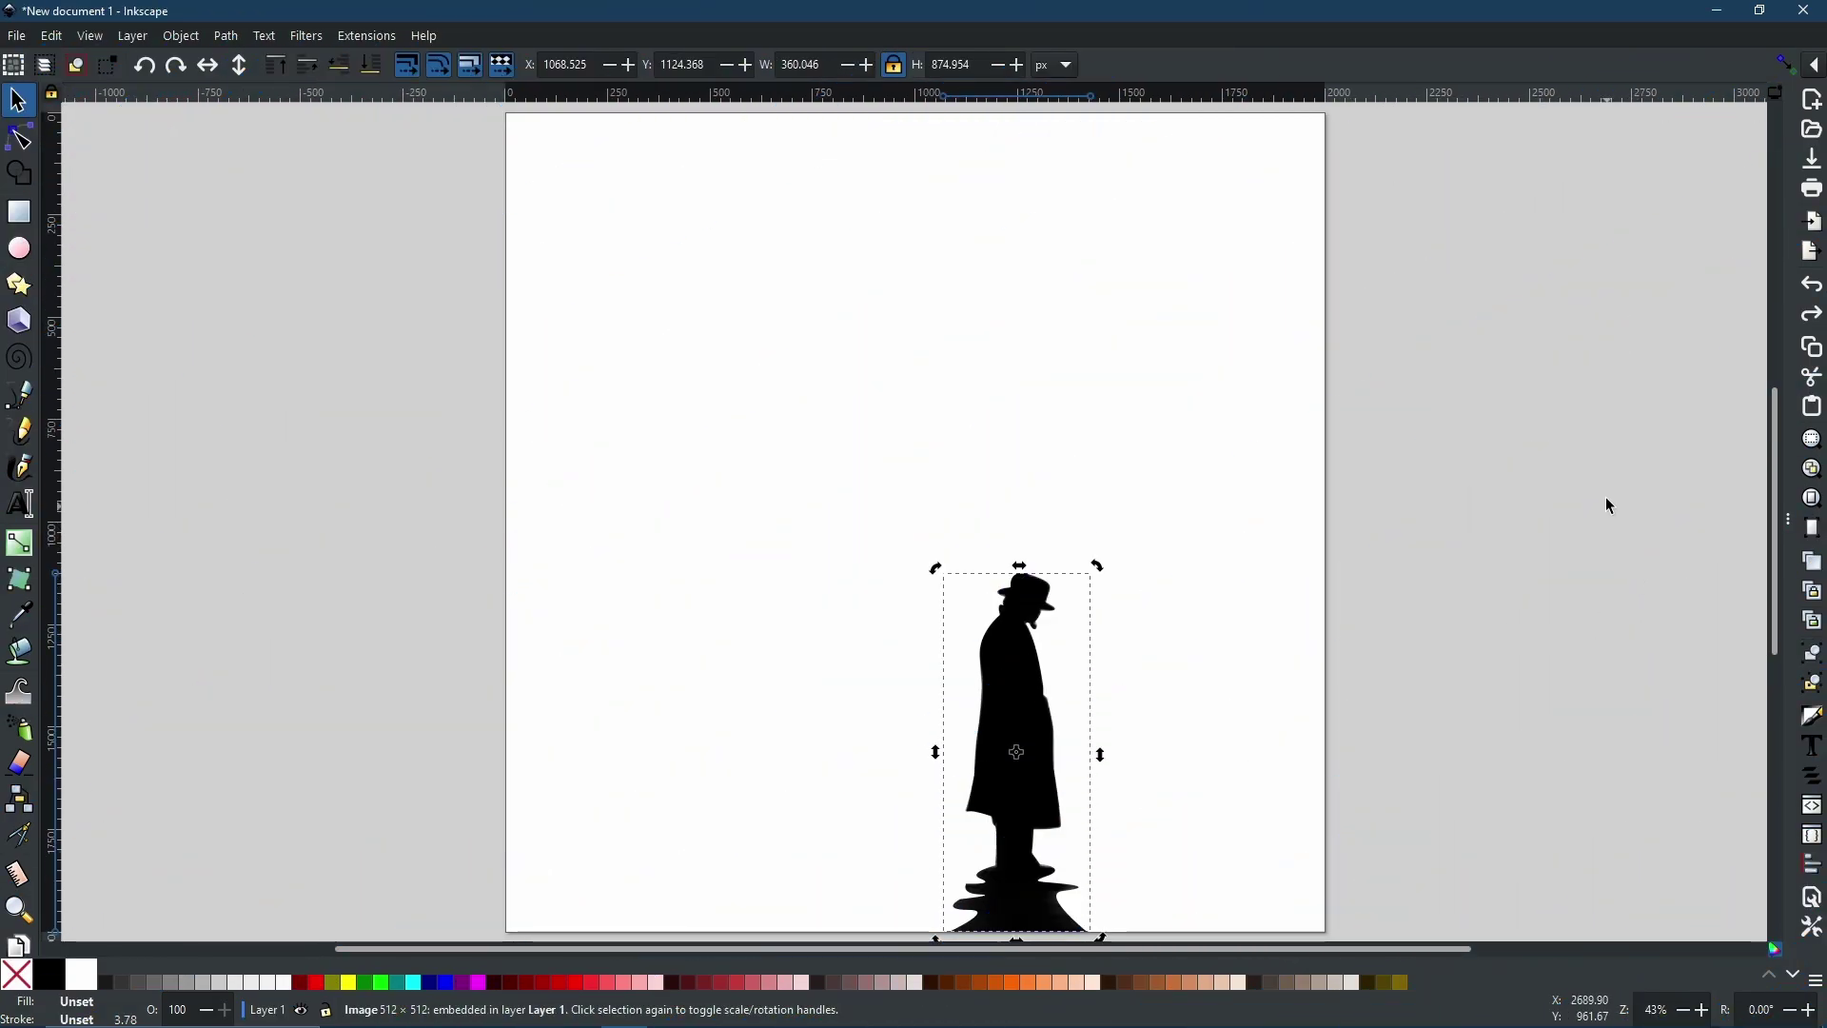
pyautogui.moveTo(1619, 457)
pyautogui.mouseDown()
pyautogui.moveTo(1304, 482)
pyautogui.moveTo(1183, 462)
pyautogui.mouseUp()
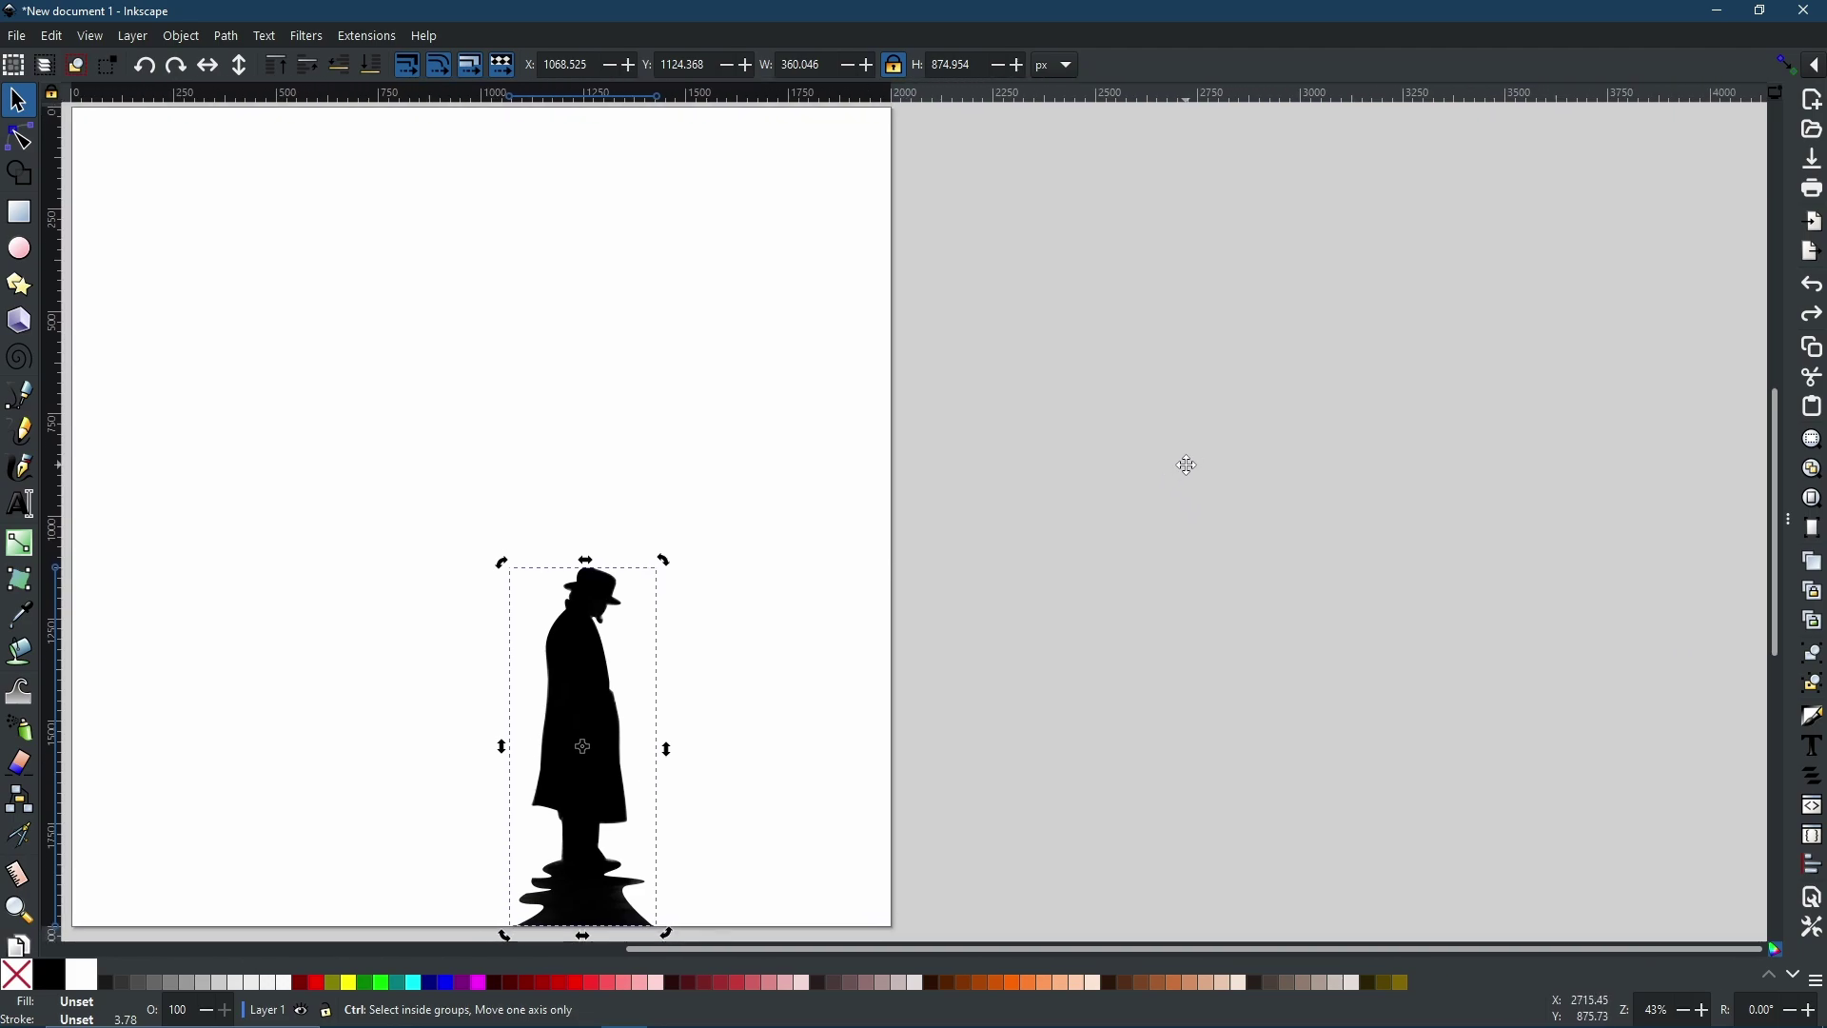
pyautogui.click(20, 215)
pyautogui.moveTo(1091, 311); pyautogui.dragTo(1632, 560)
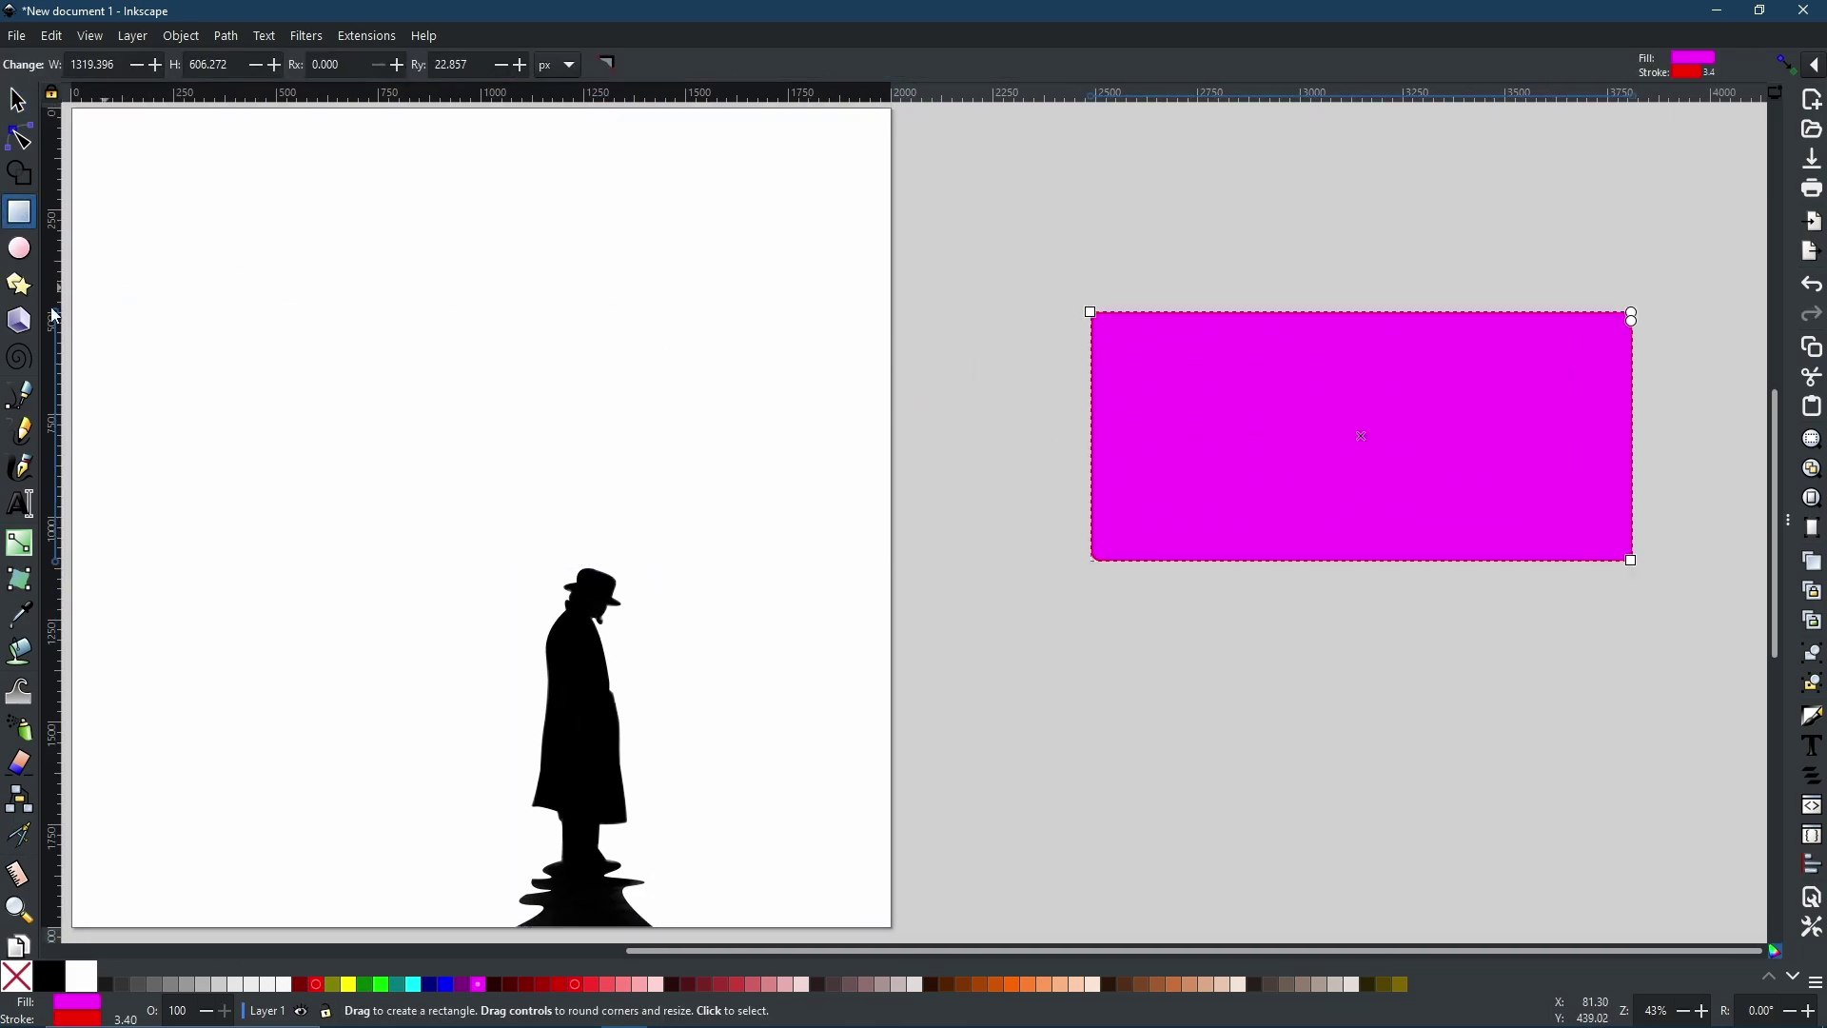
# - Draw a six-cornered blue hexagon on top of the magenta rectangle
pyautogui.click(19, 285)
pyautogui.press('Escape')
pyautogui.write('6')
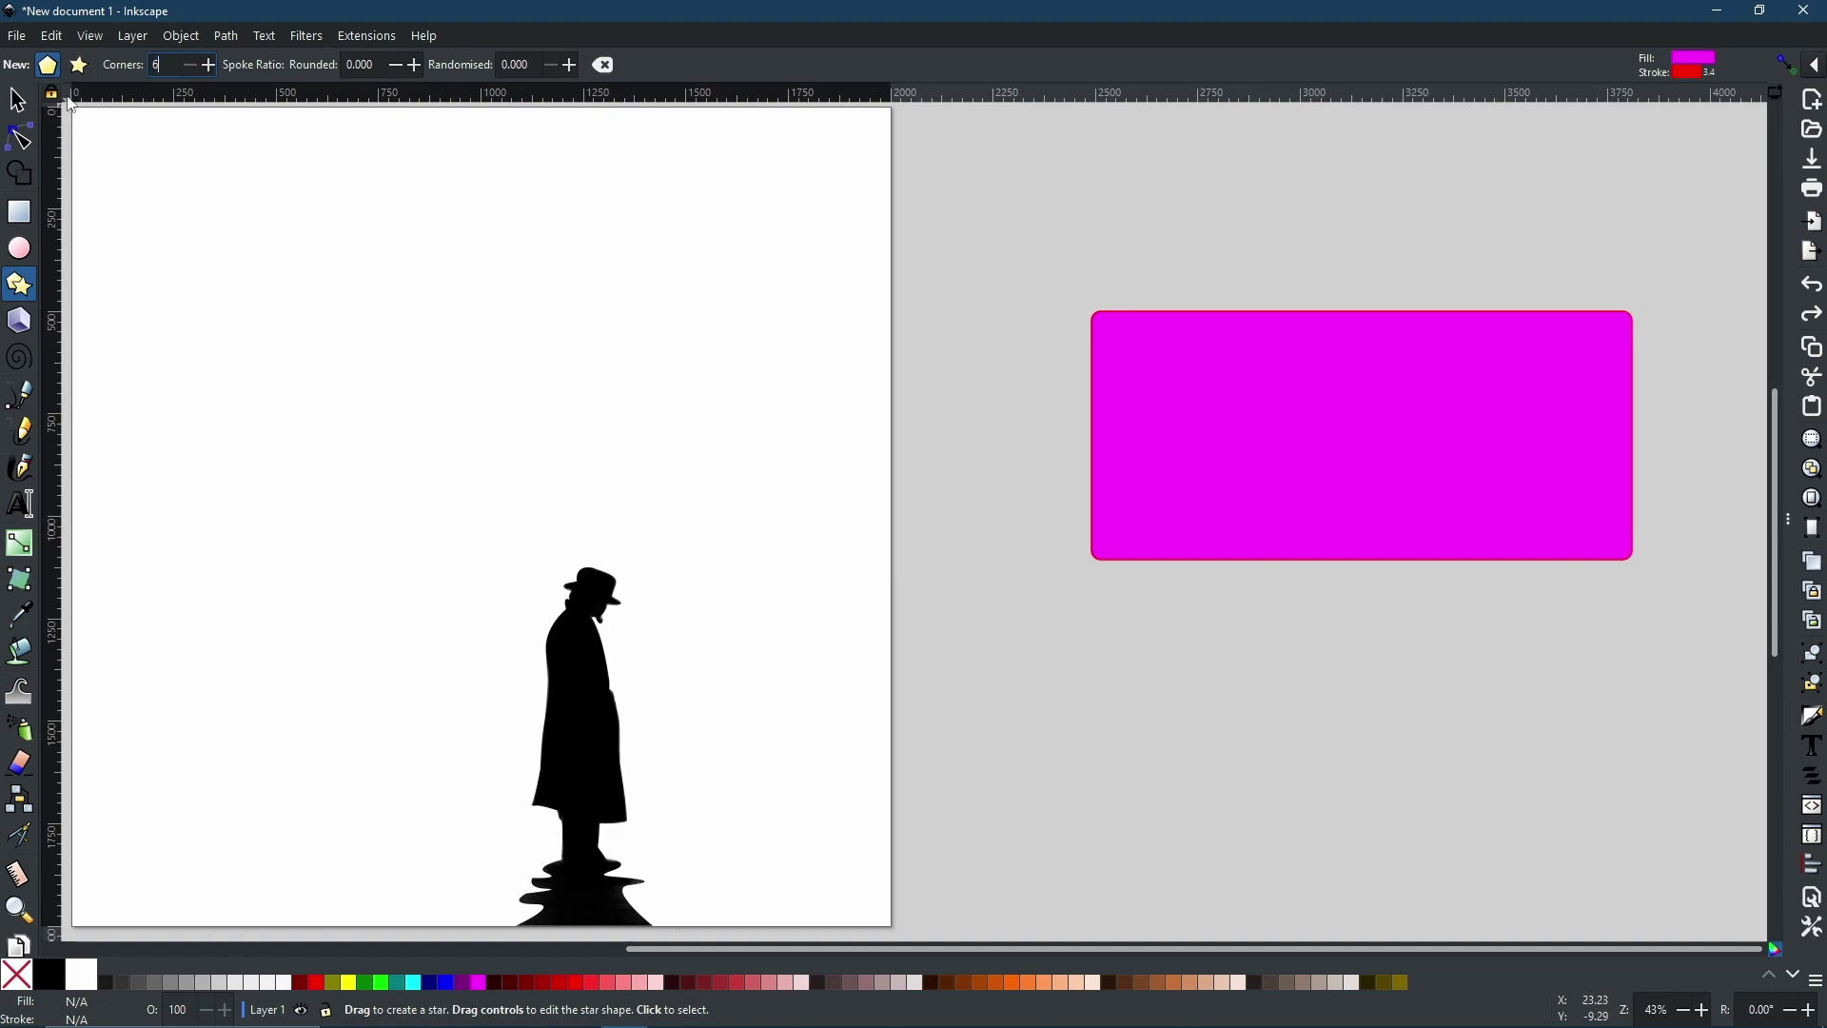
pyautogui.press('Return')
pyautogui.moveTo(1365, 430); pyautogui.dragTo(1475, 471)
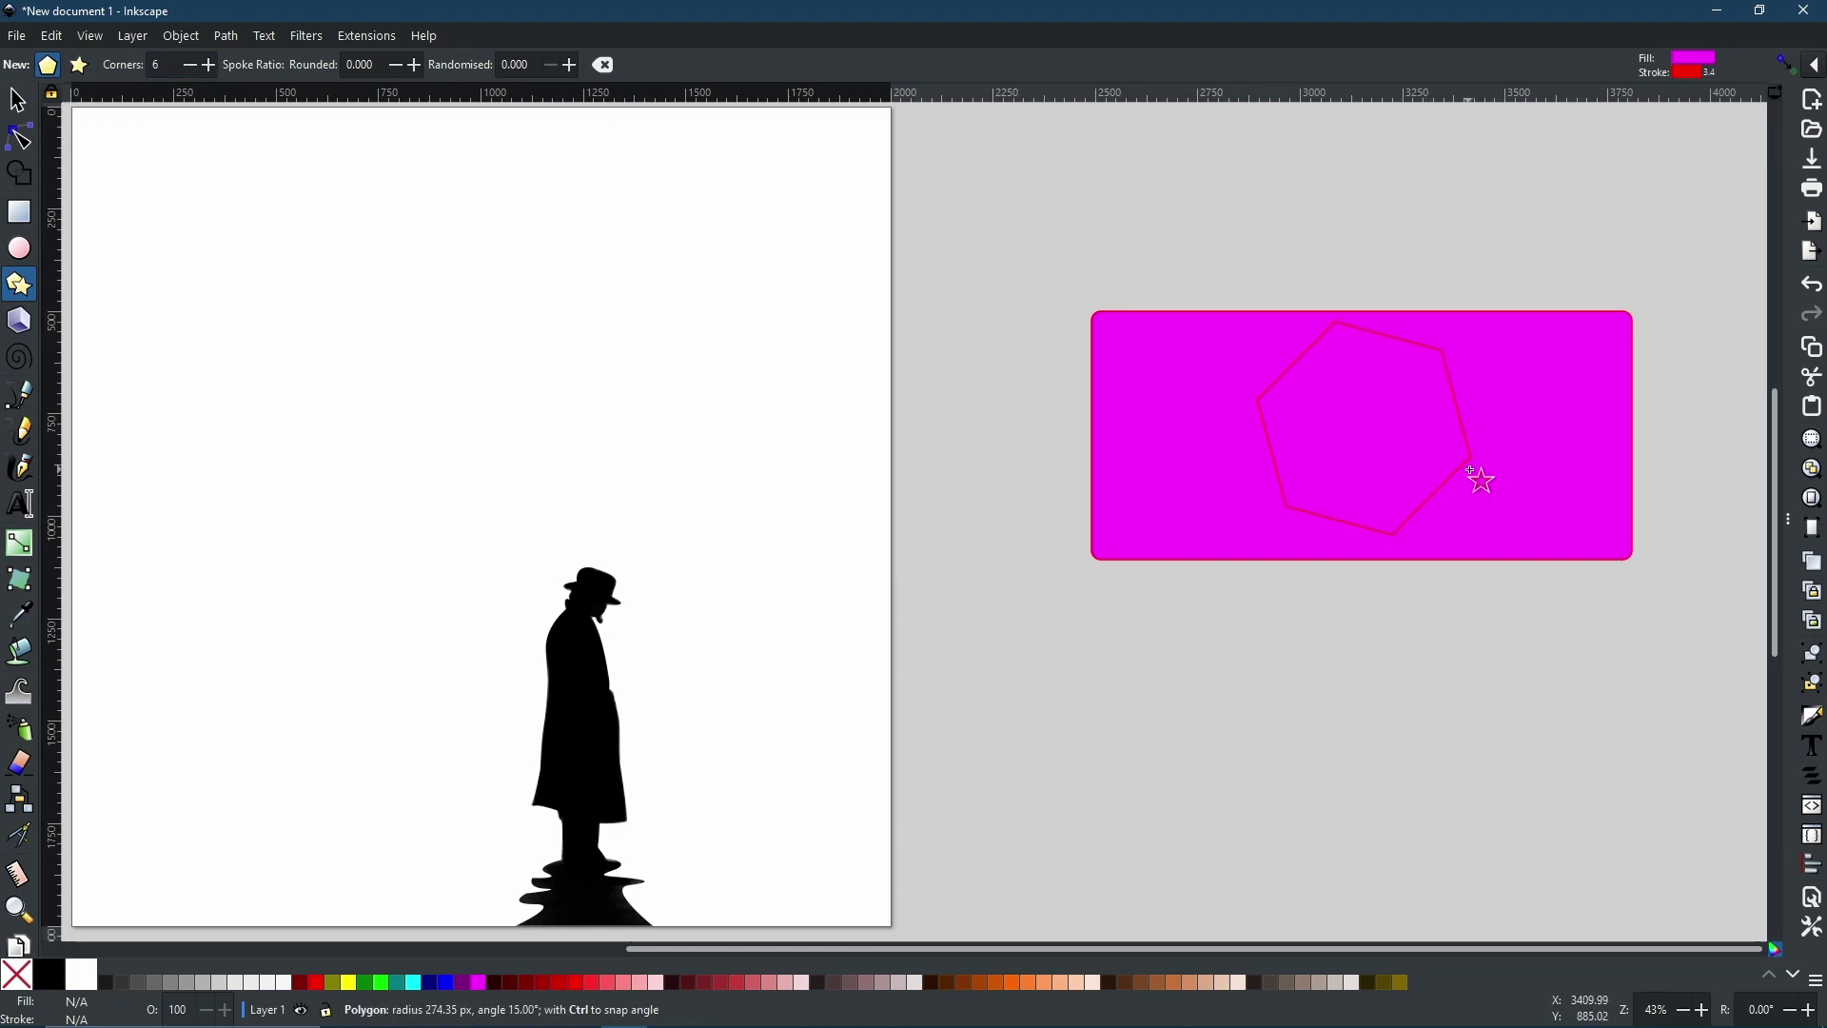
pyautogui.moveTo(1484, 479); pyautogui.dragTo(1475, 472)
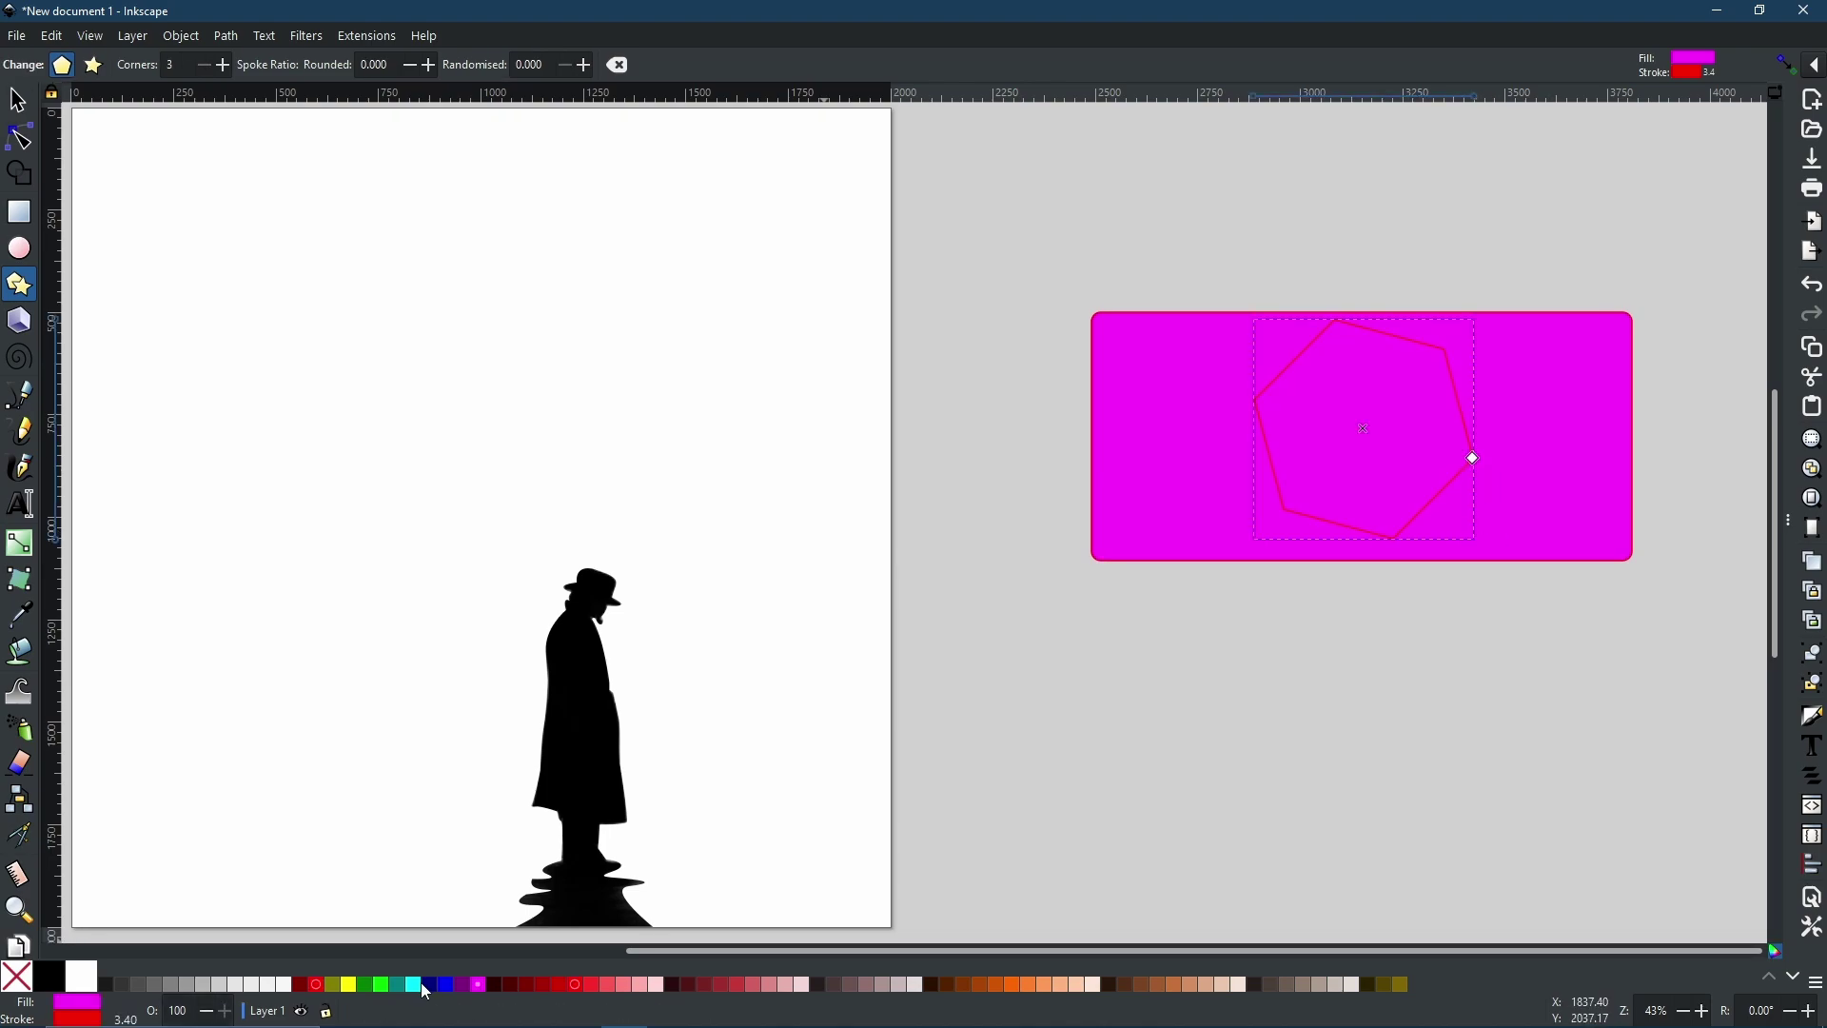
pyautogui.click(444, 983)
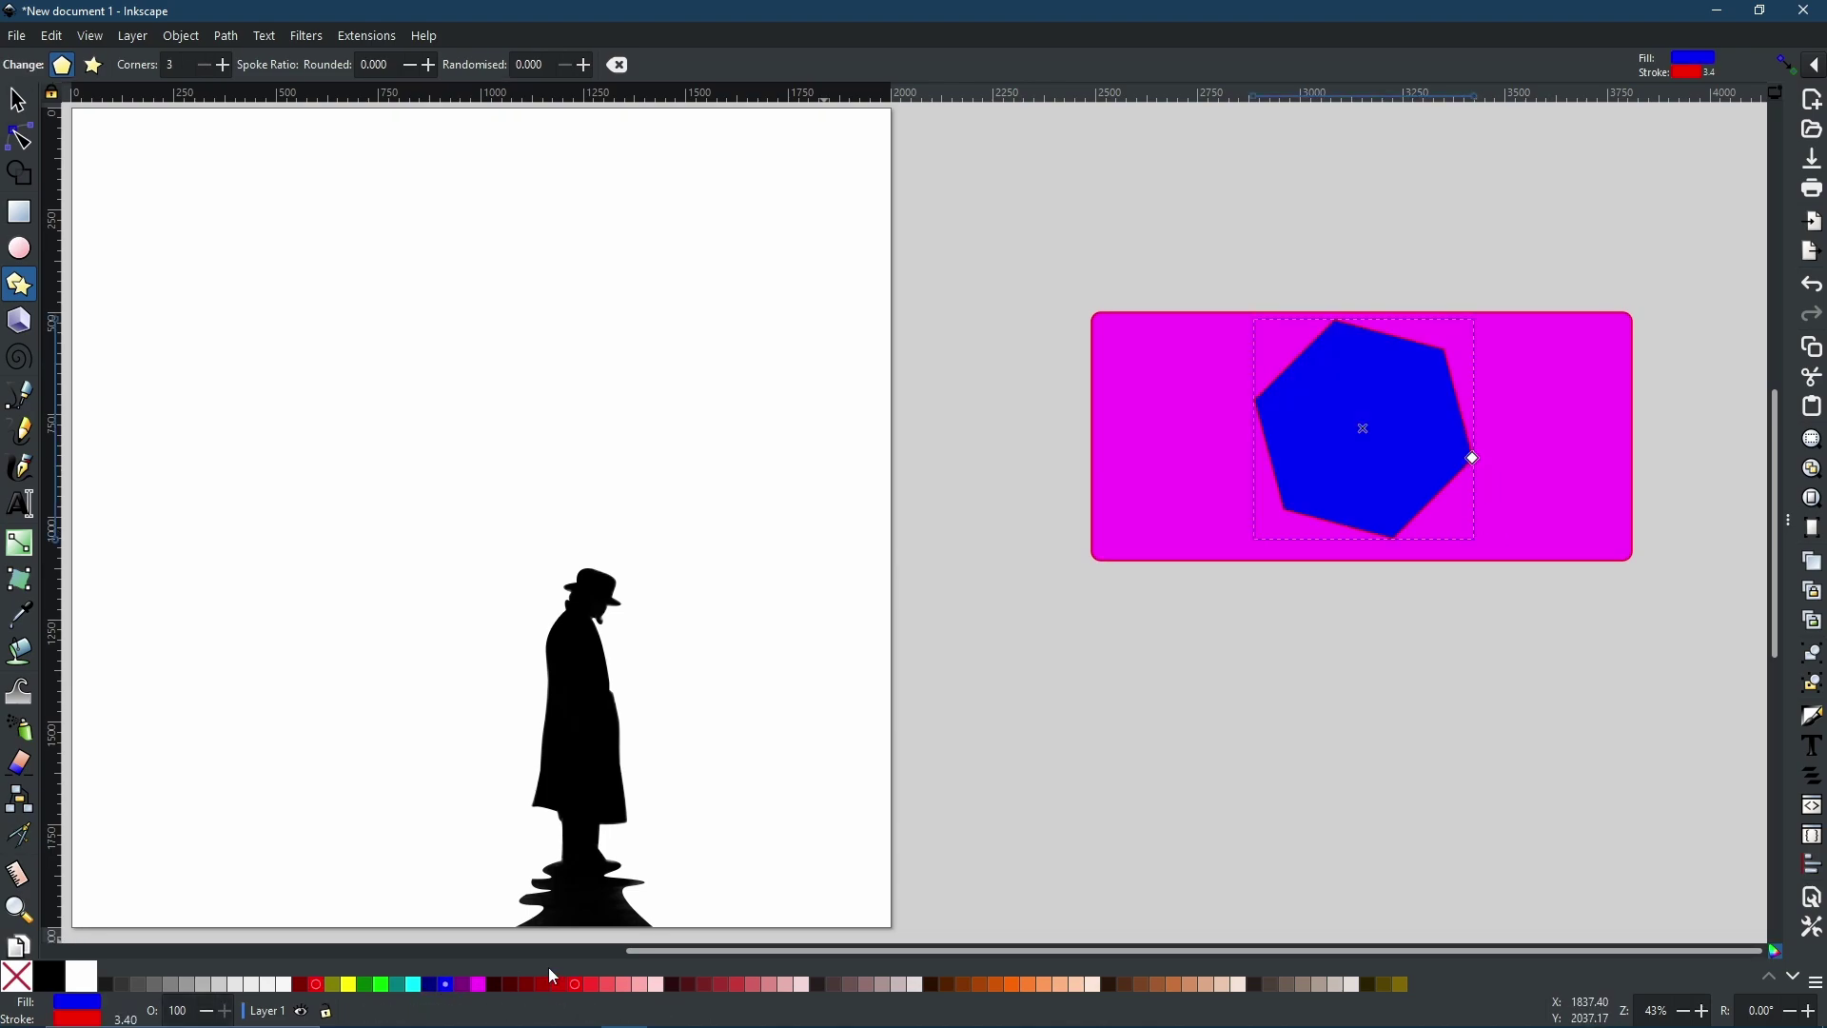
pyautogui.press('s')
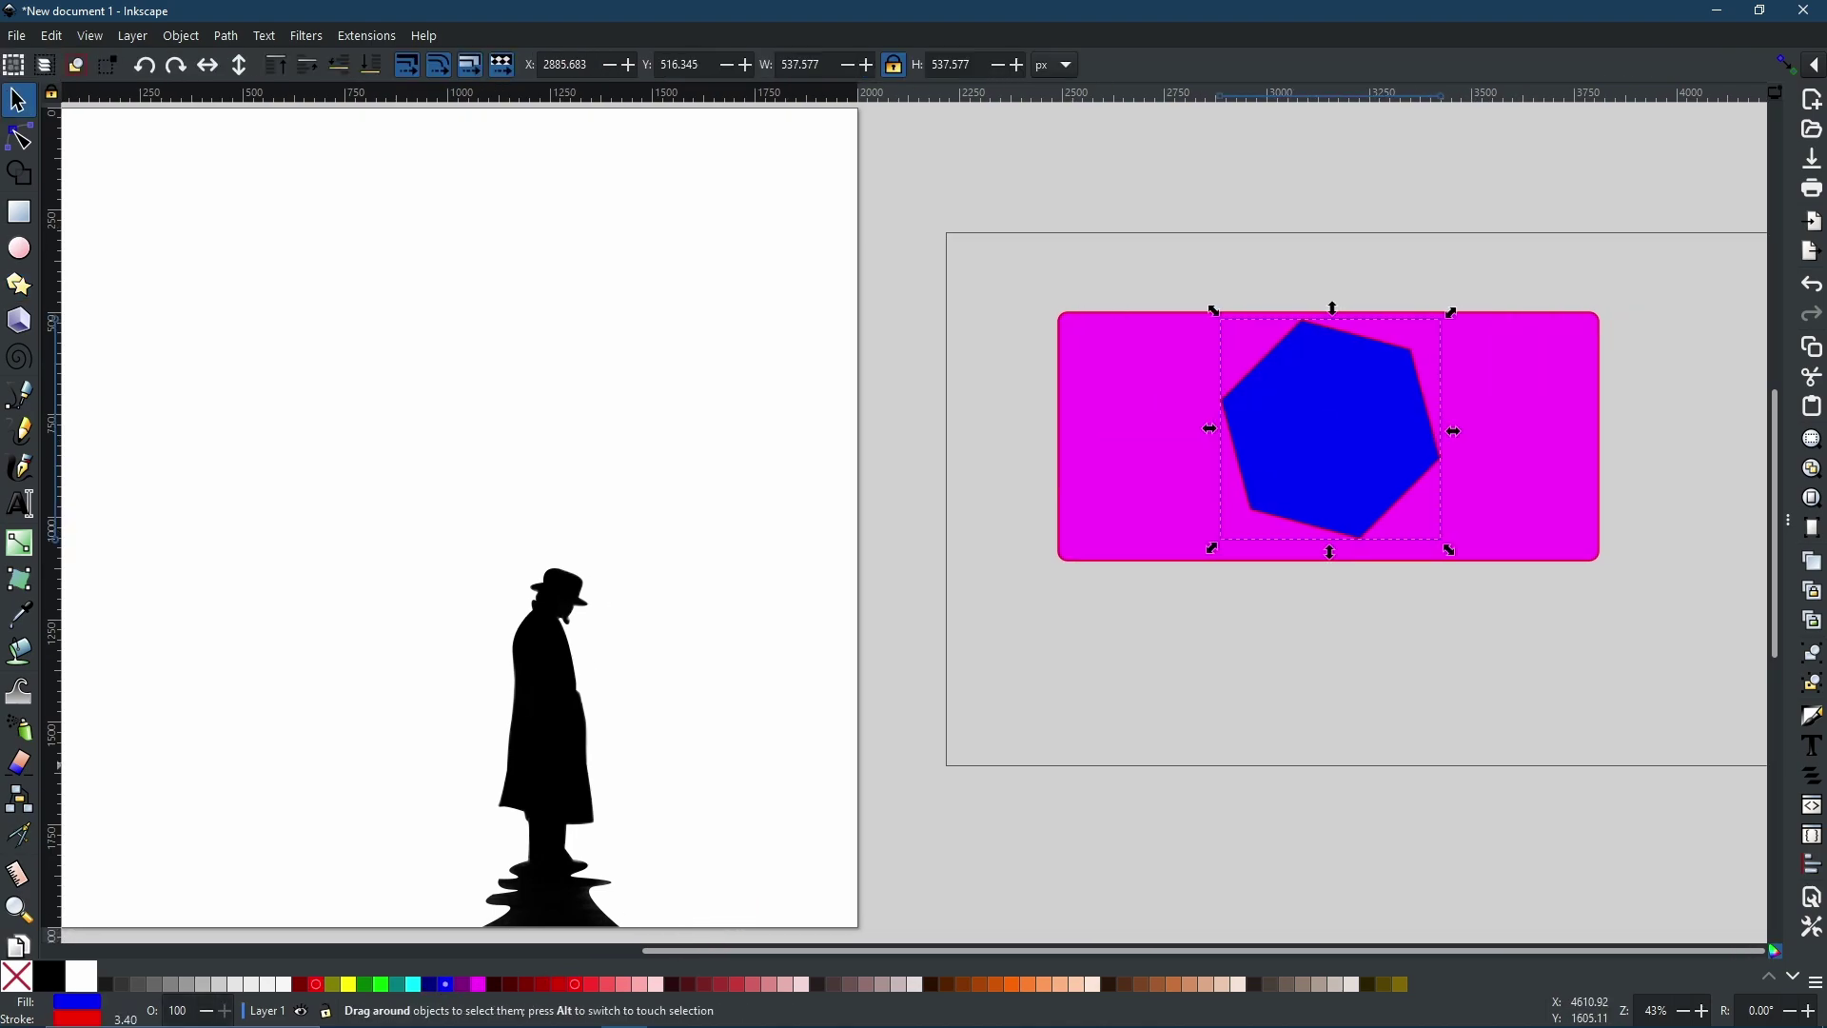
# - Select the magenta rectangle and blue hexagon and convert both to paths
pyautogui.moveTo(1066, 290); pyautogui.dragTo(1453, 733)
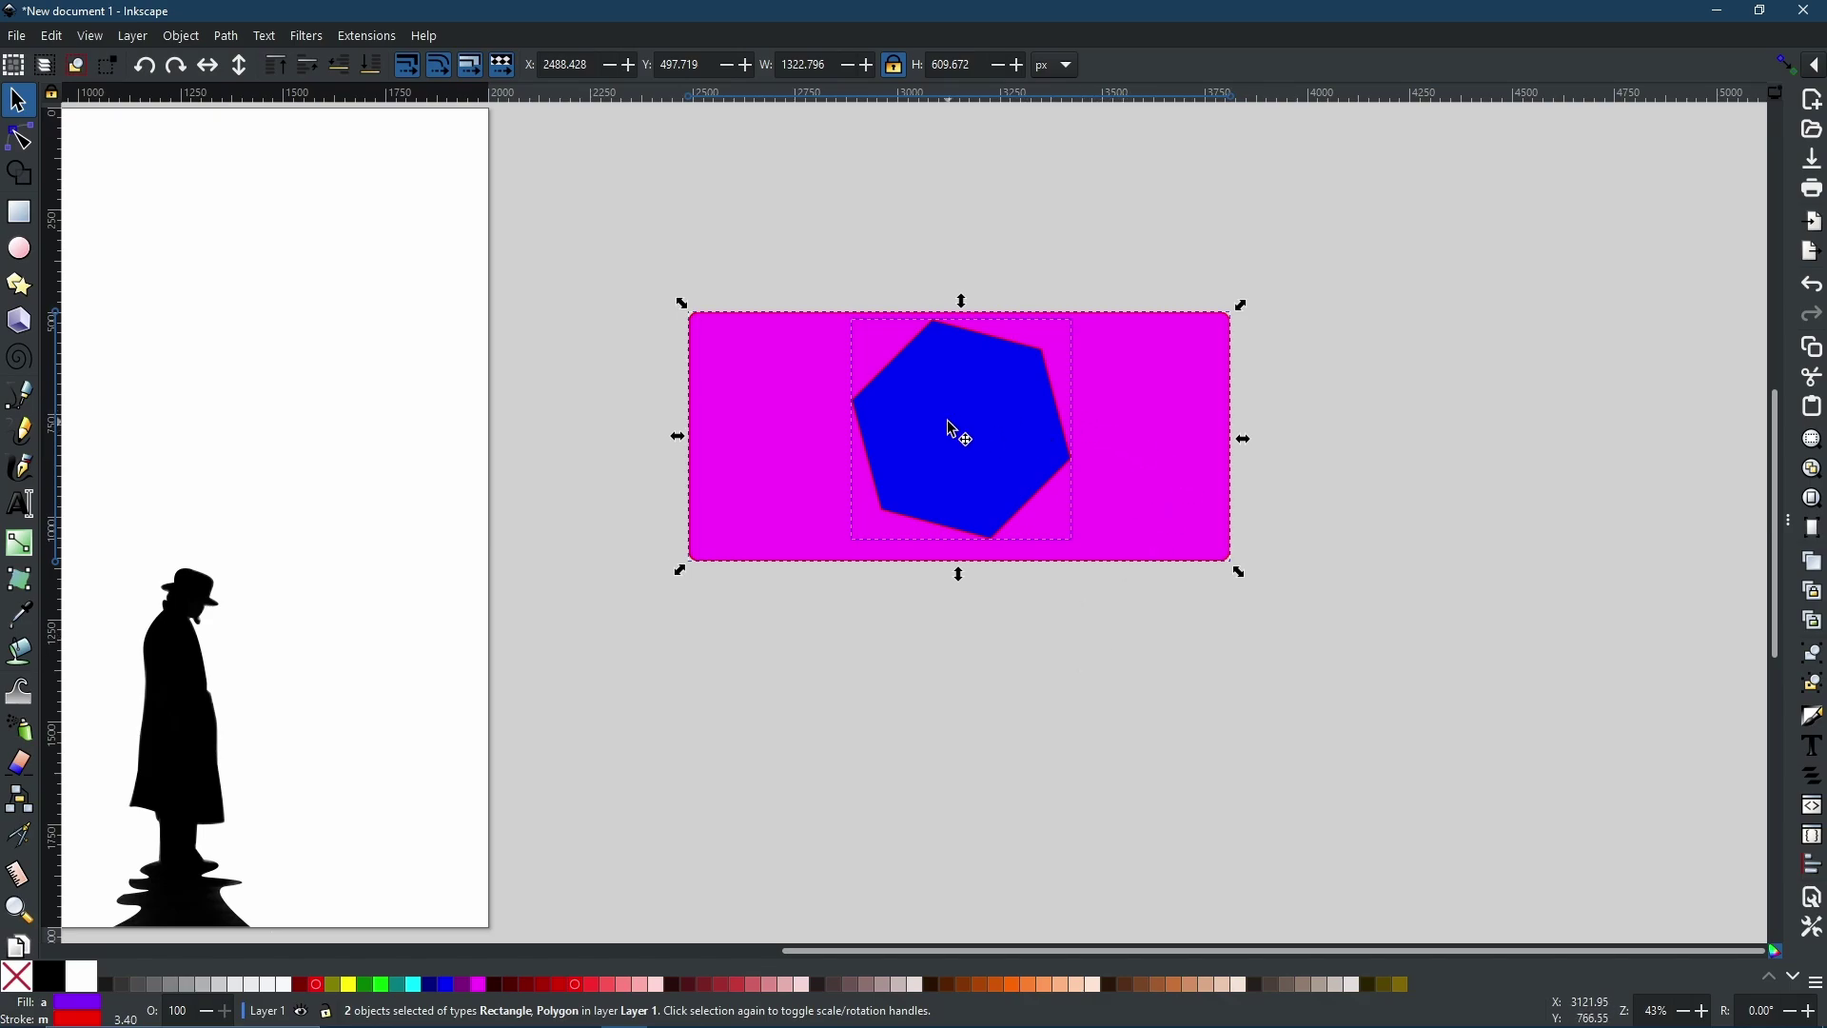
pyautogui.click(227, 35)
pyautogui.click(244, 66)
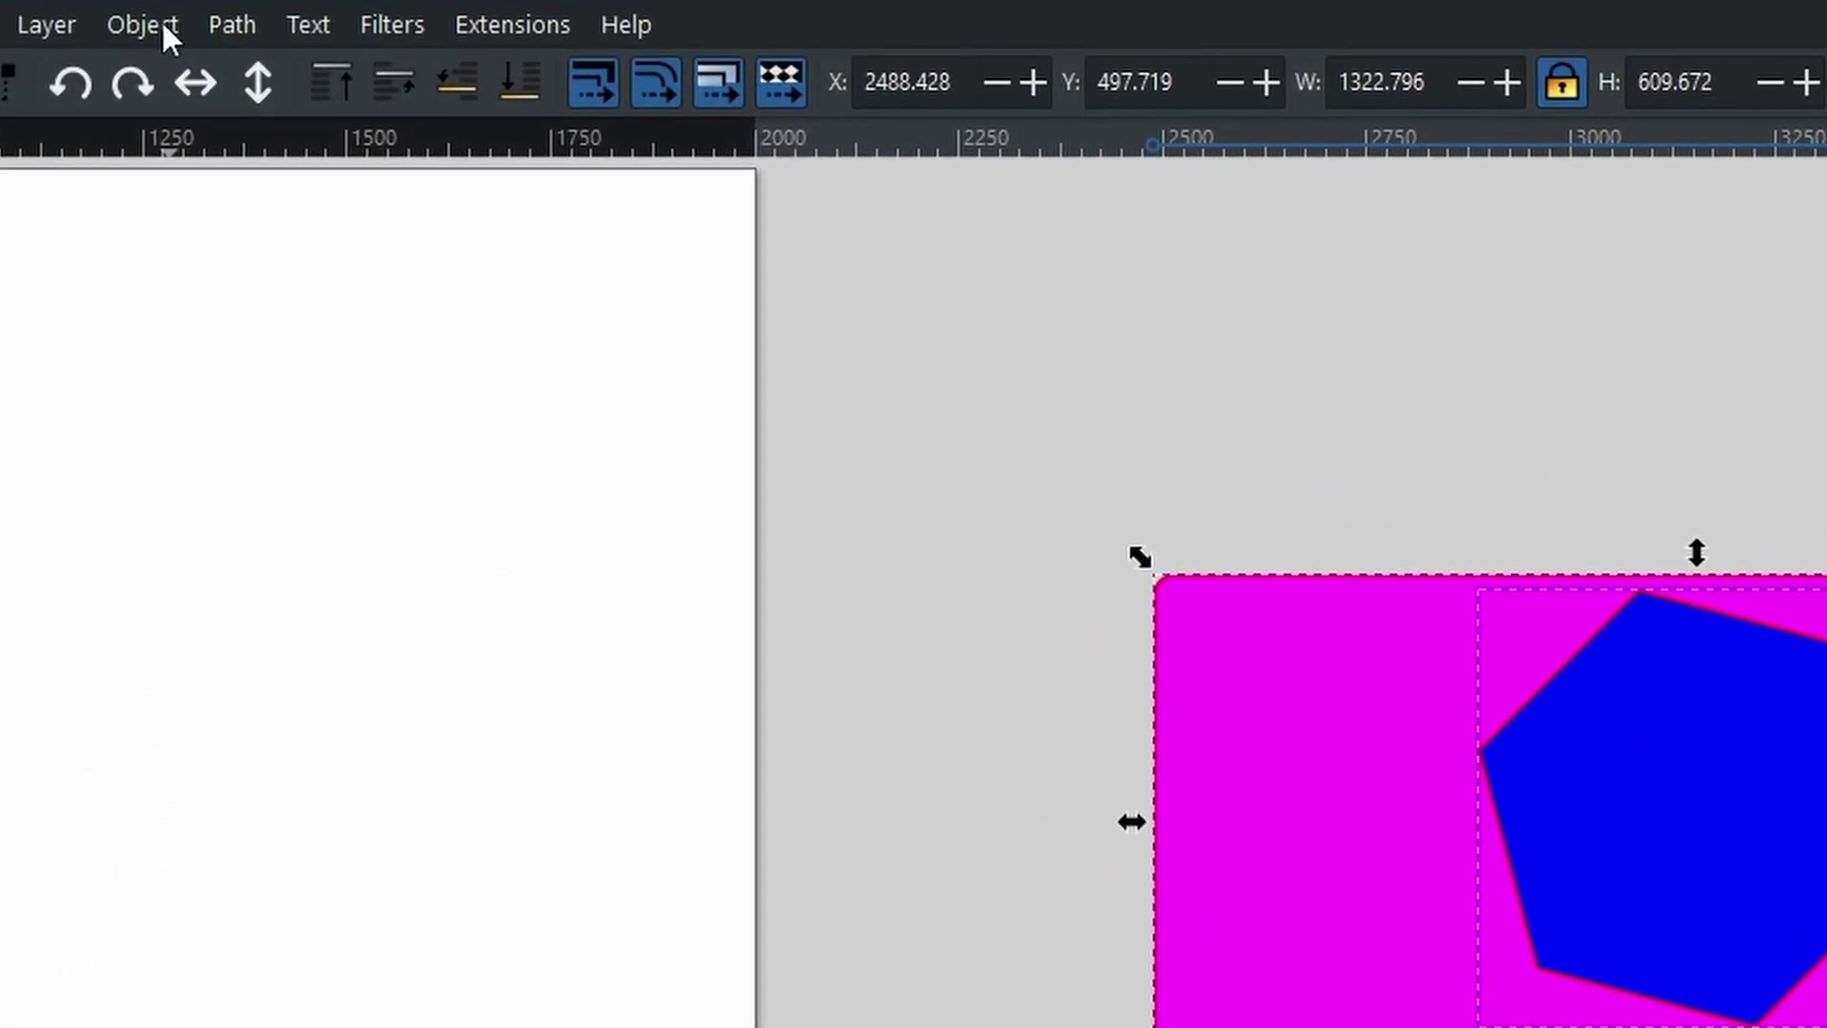
# - Apply Set Inverse Clip (LPE) to cut a hexagonal hole, trying and undoing a node move
pyautogui.click(164, 28)
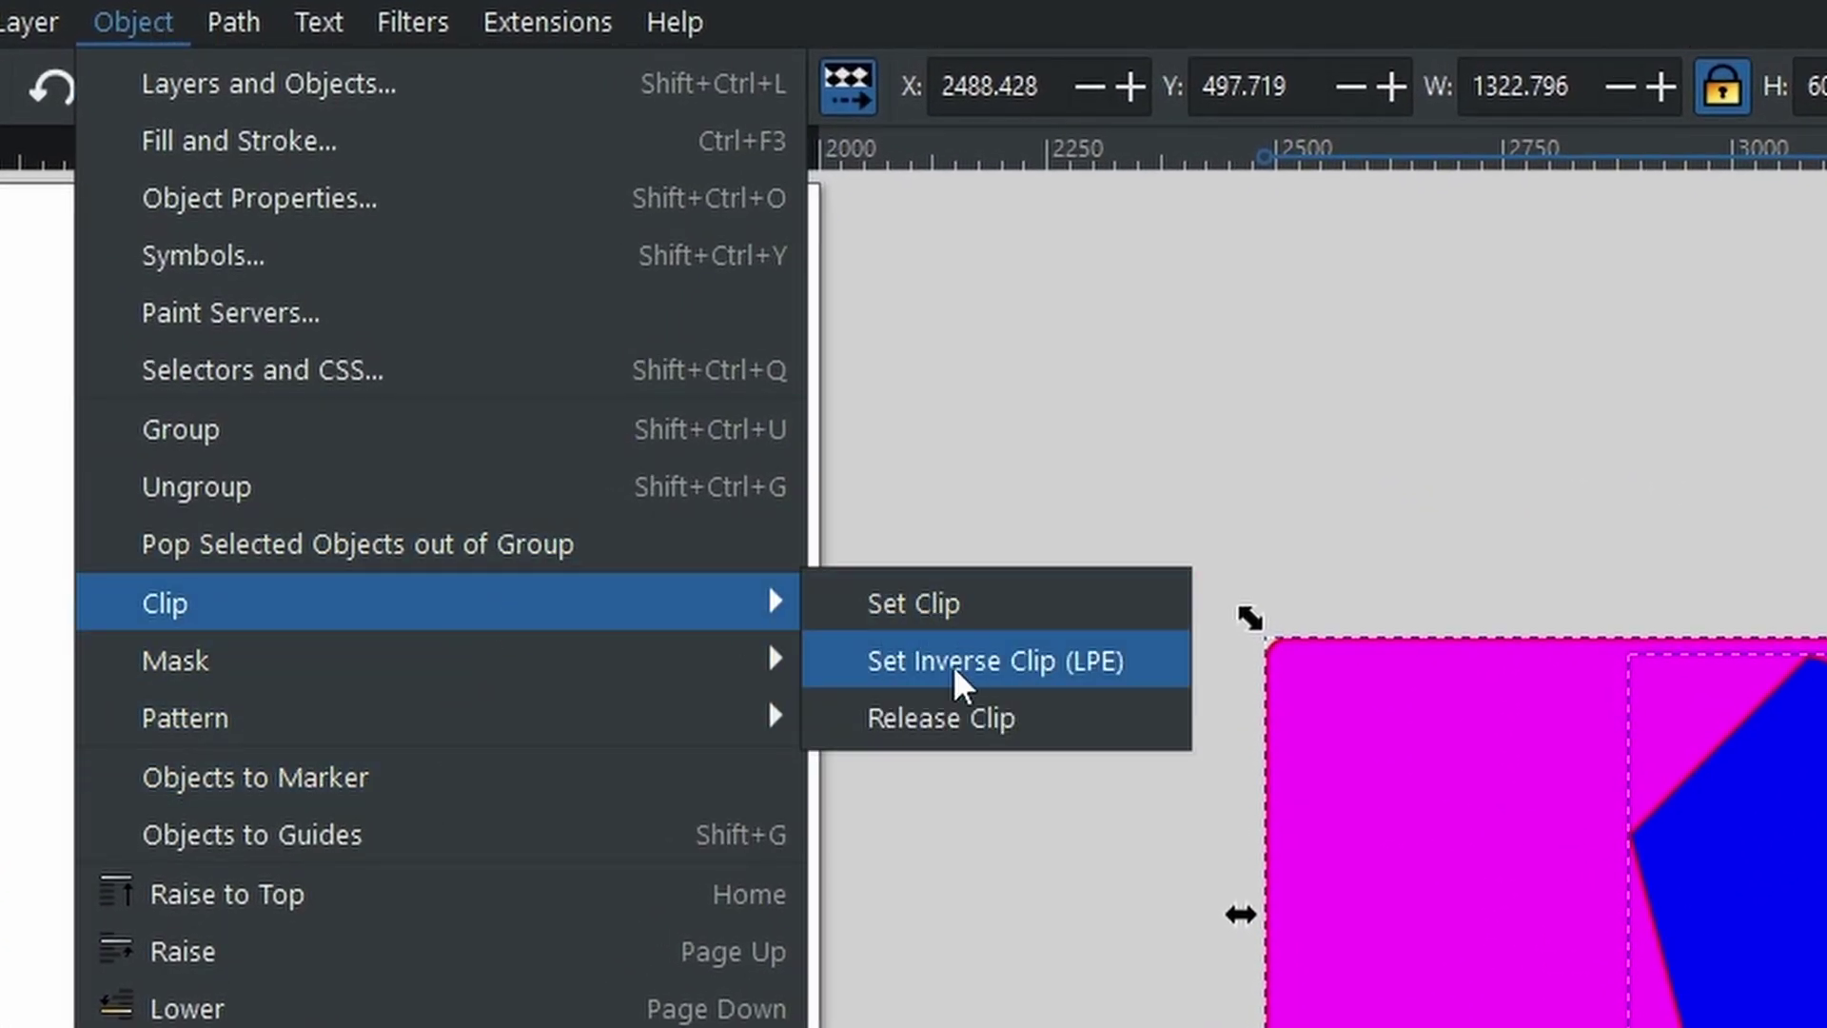
pyautogui.moveTo(314, 295)
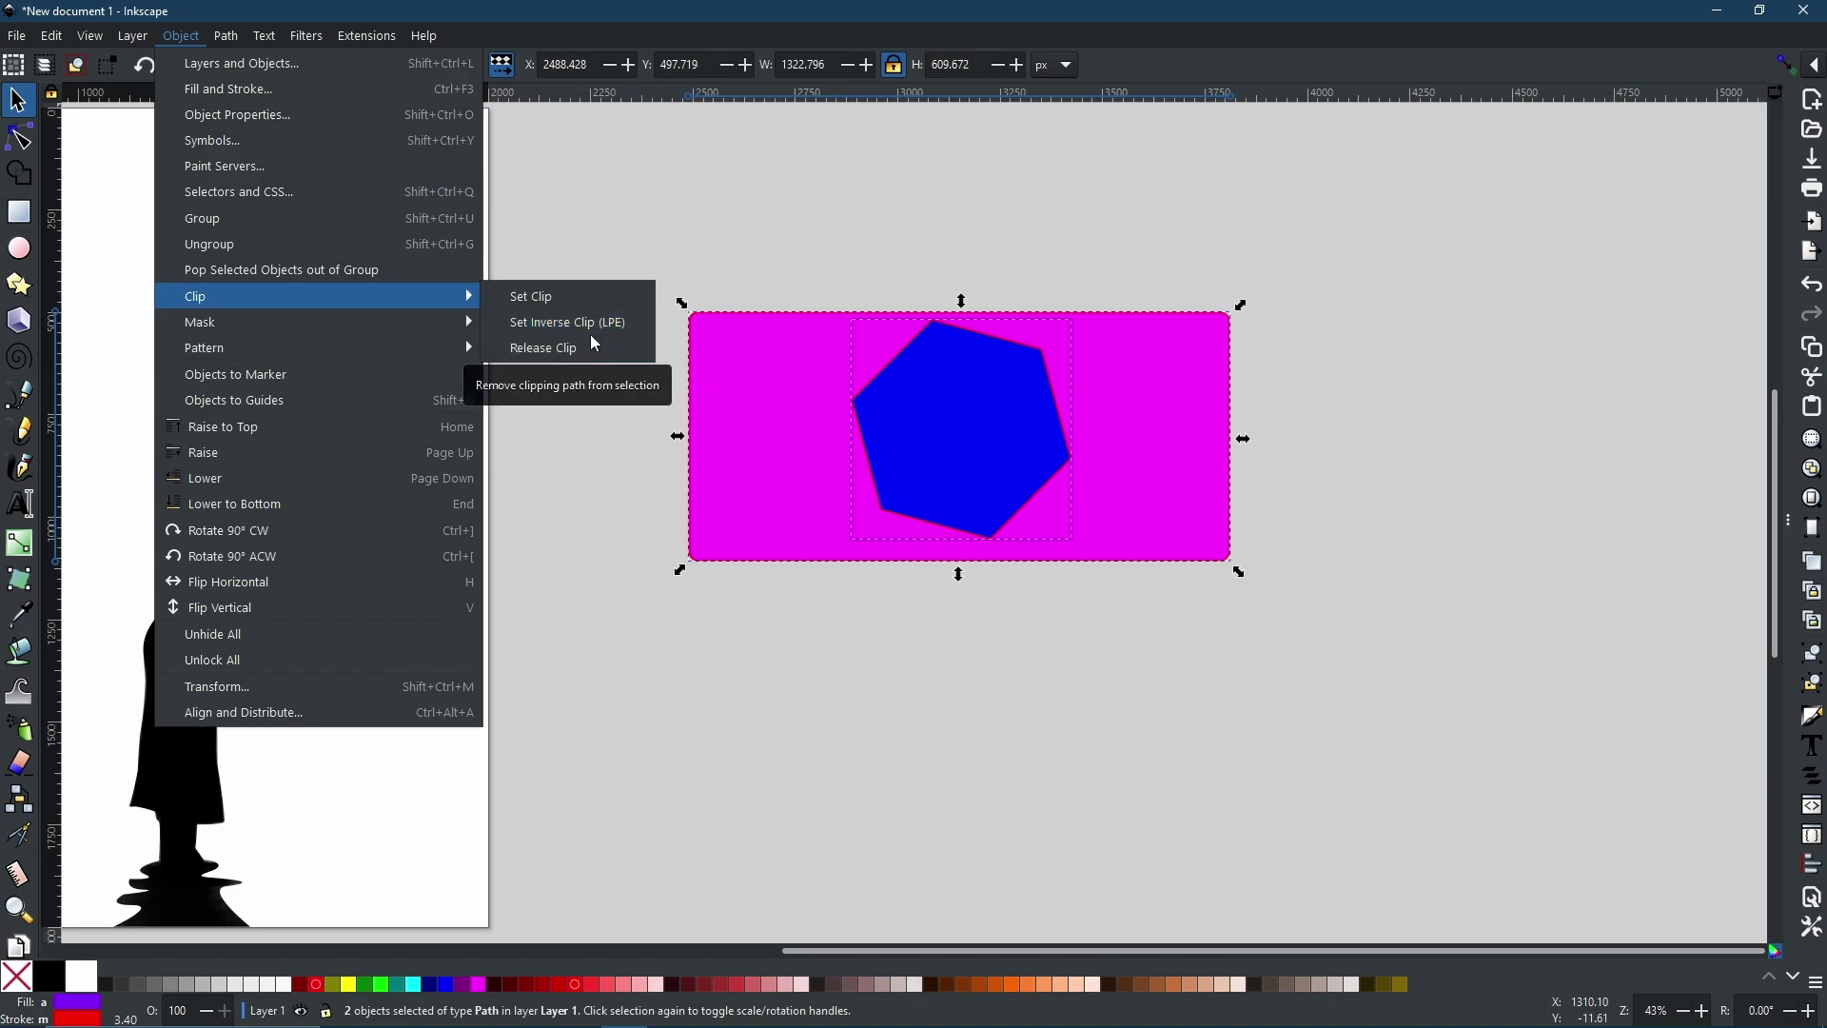
pyautogui.click(583, 326)
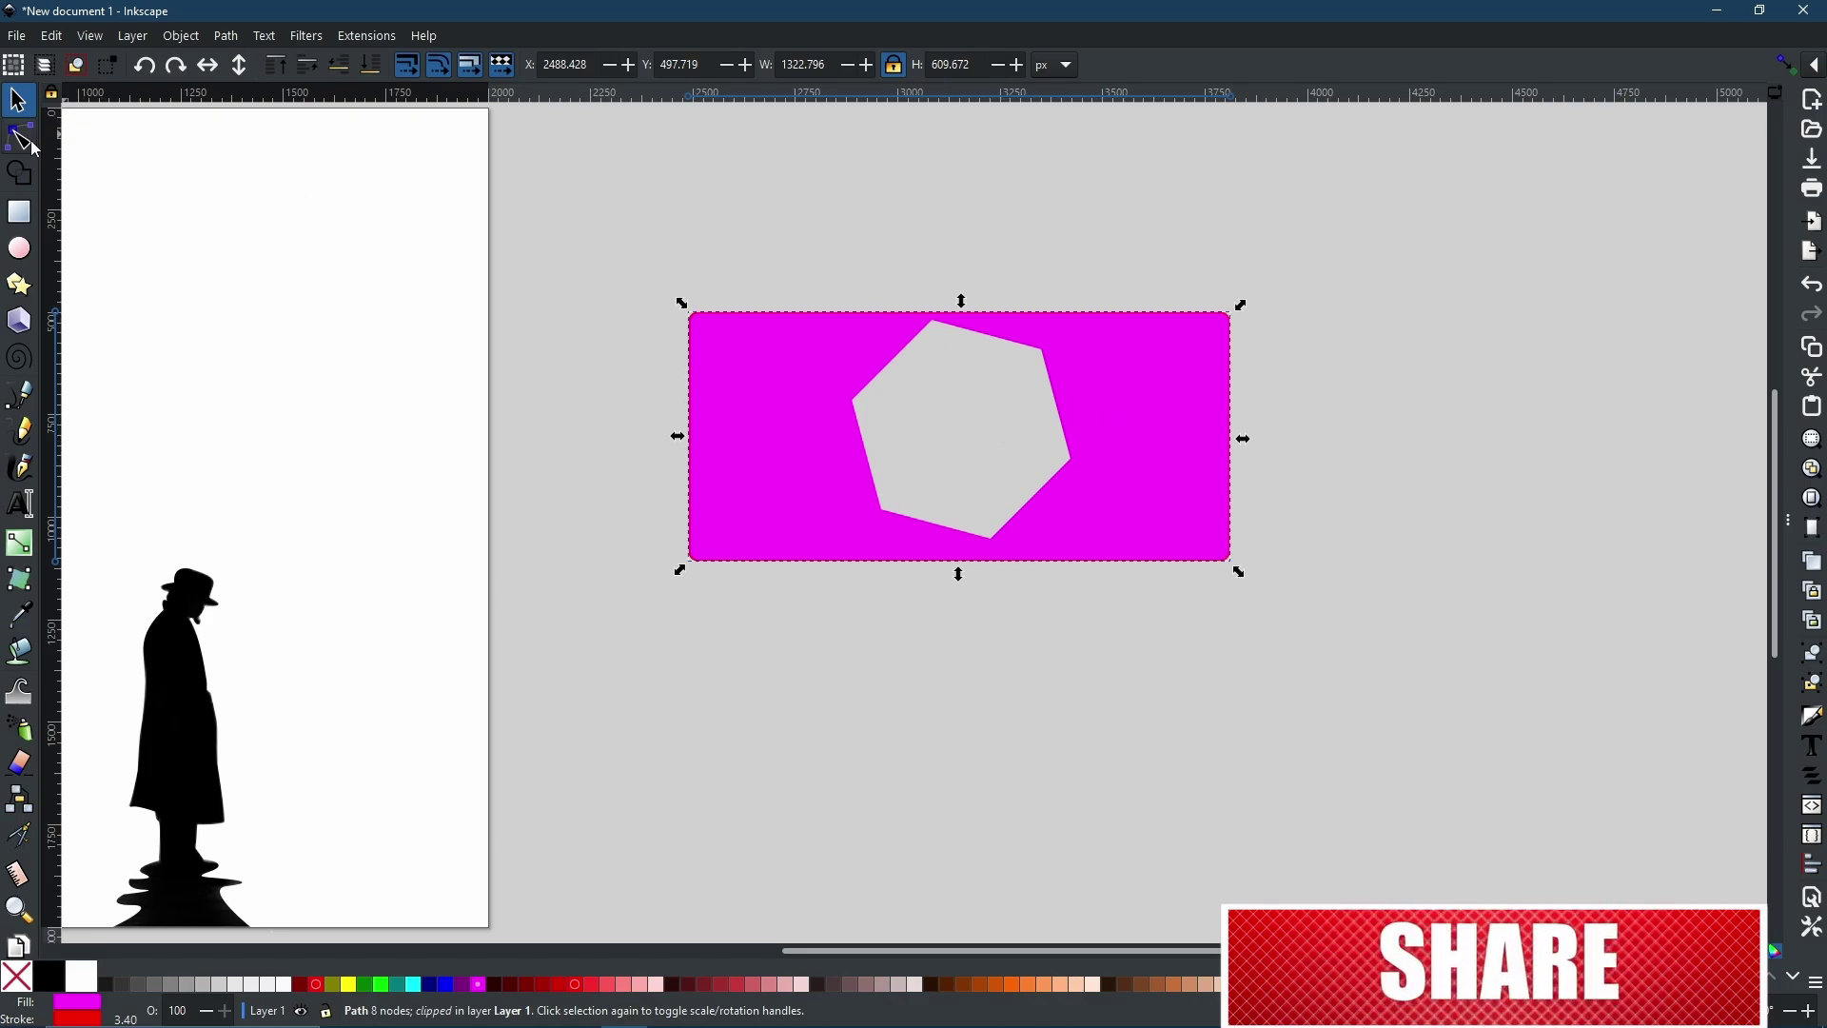
pyautogui.press('n')
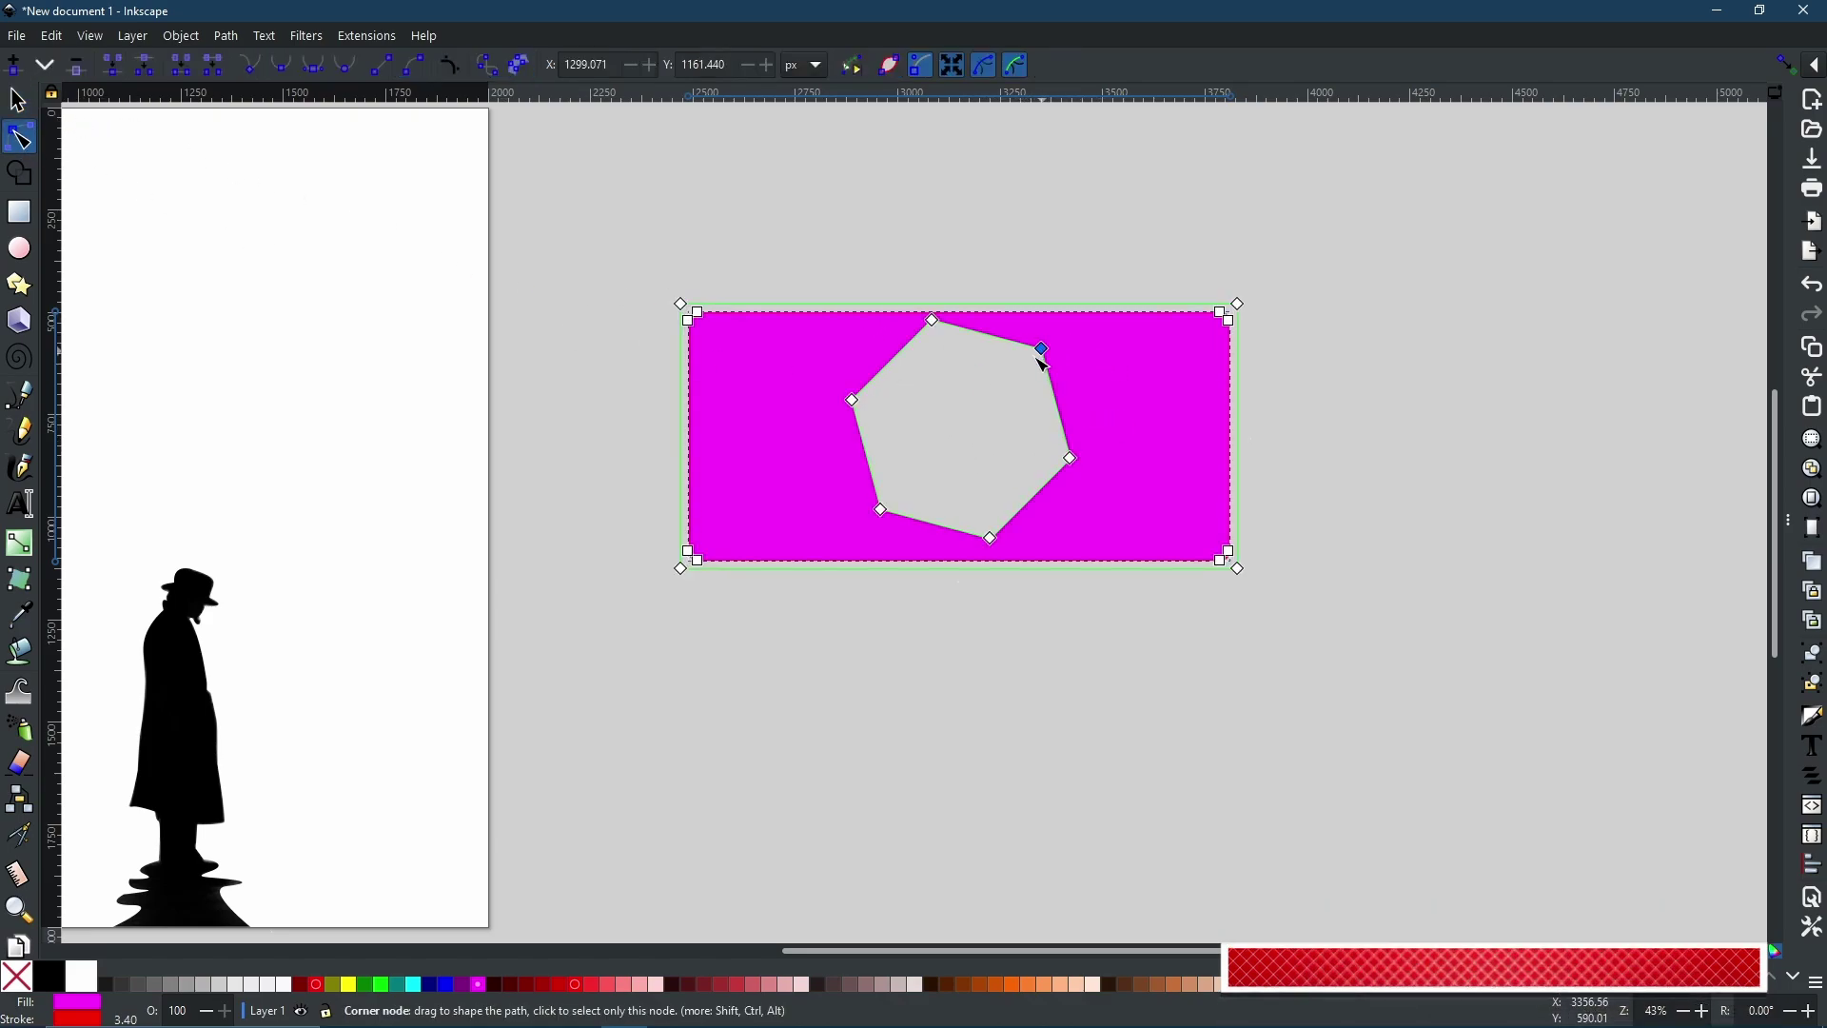
pyautogui.moveTo(1041, 351); pyautogui.dragTo(950, 428)
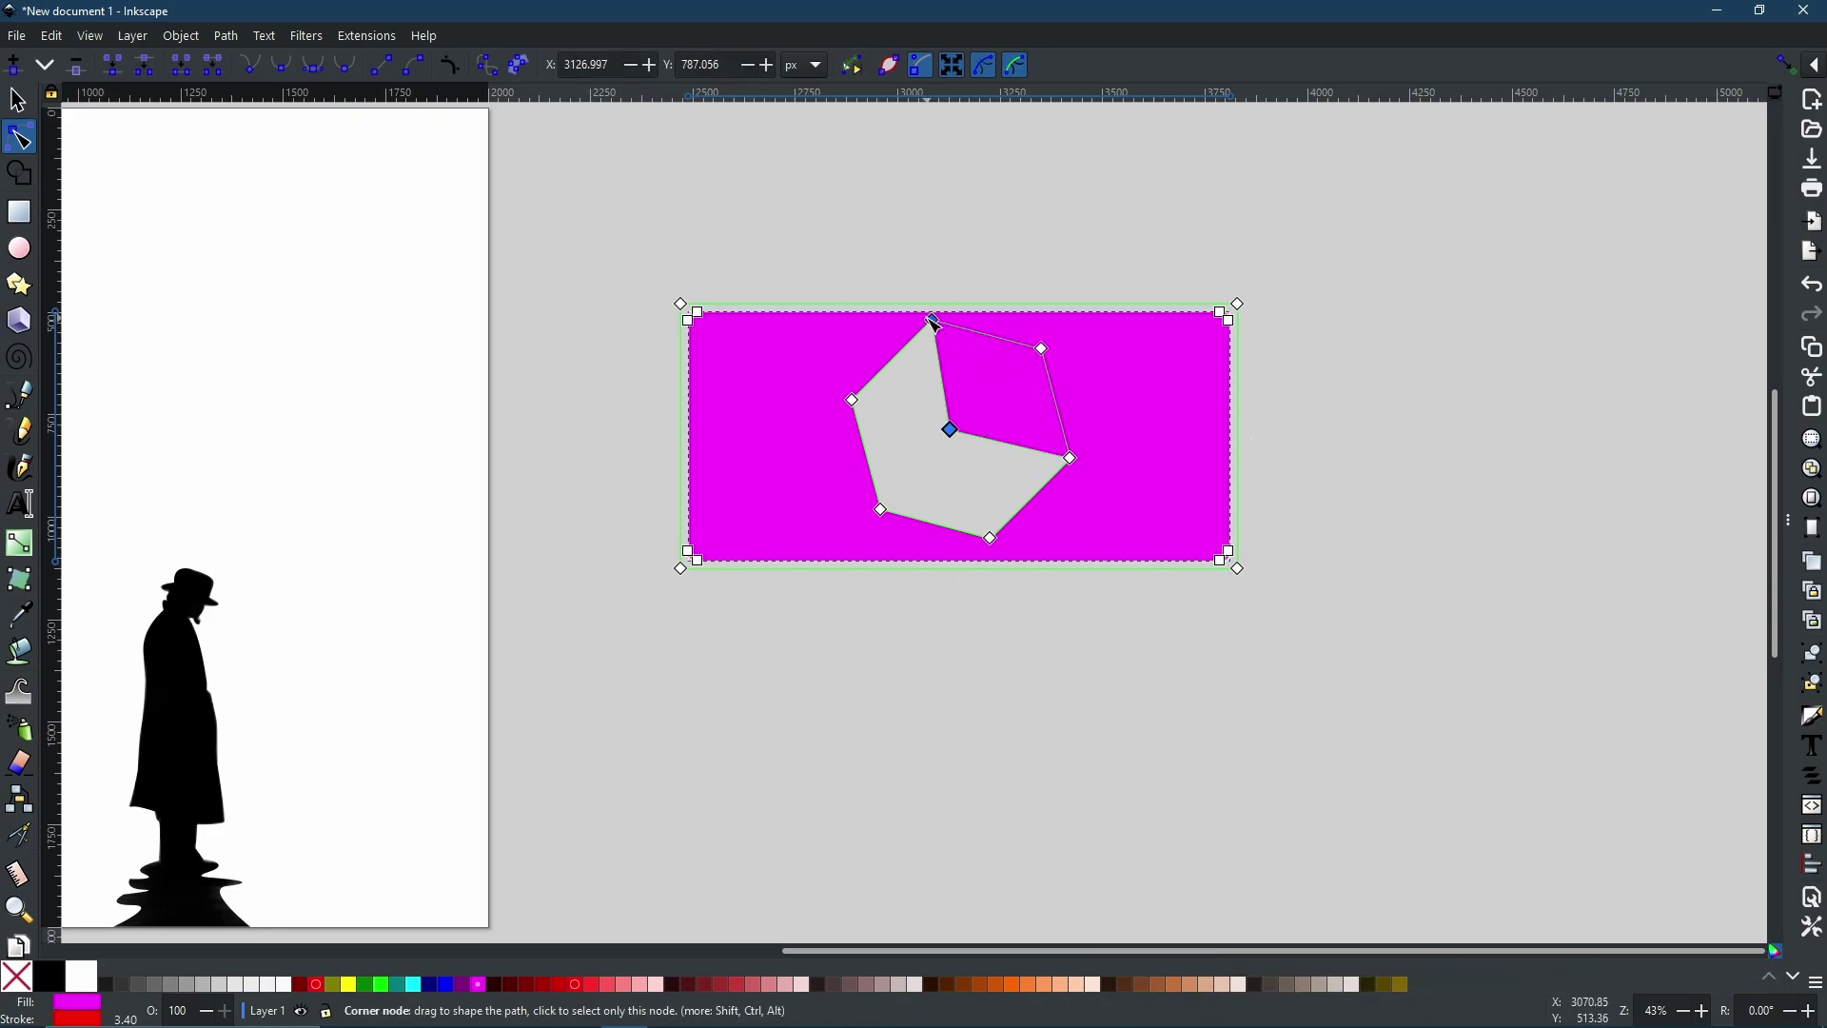
pyautogui.hotkey('ctrl', 'z')
pyautogui.press('s')
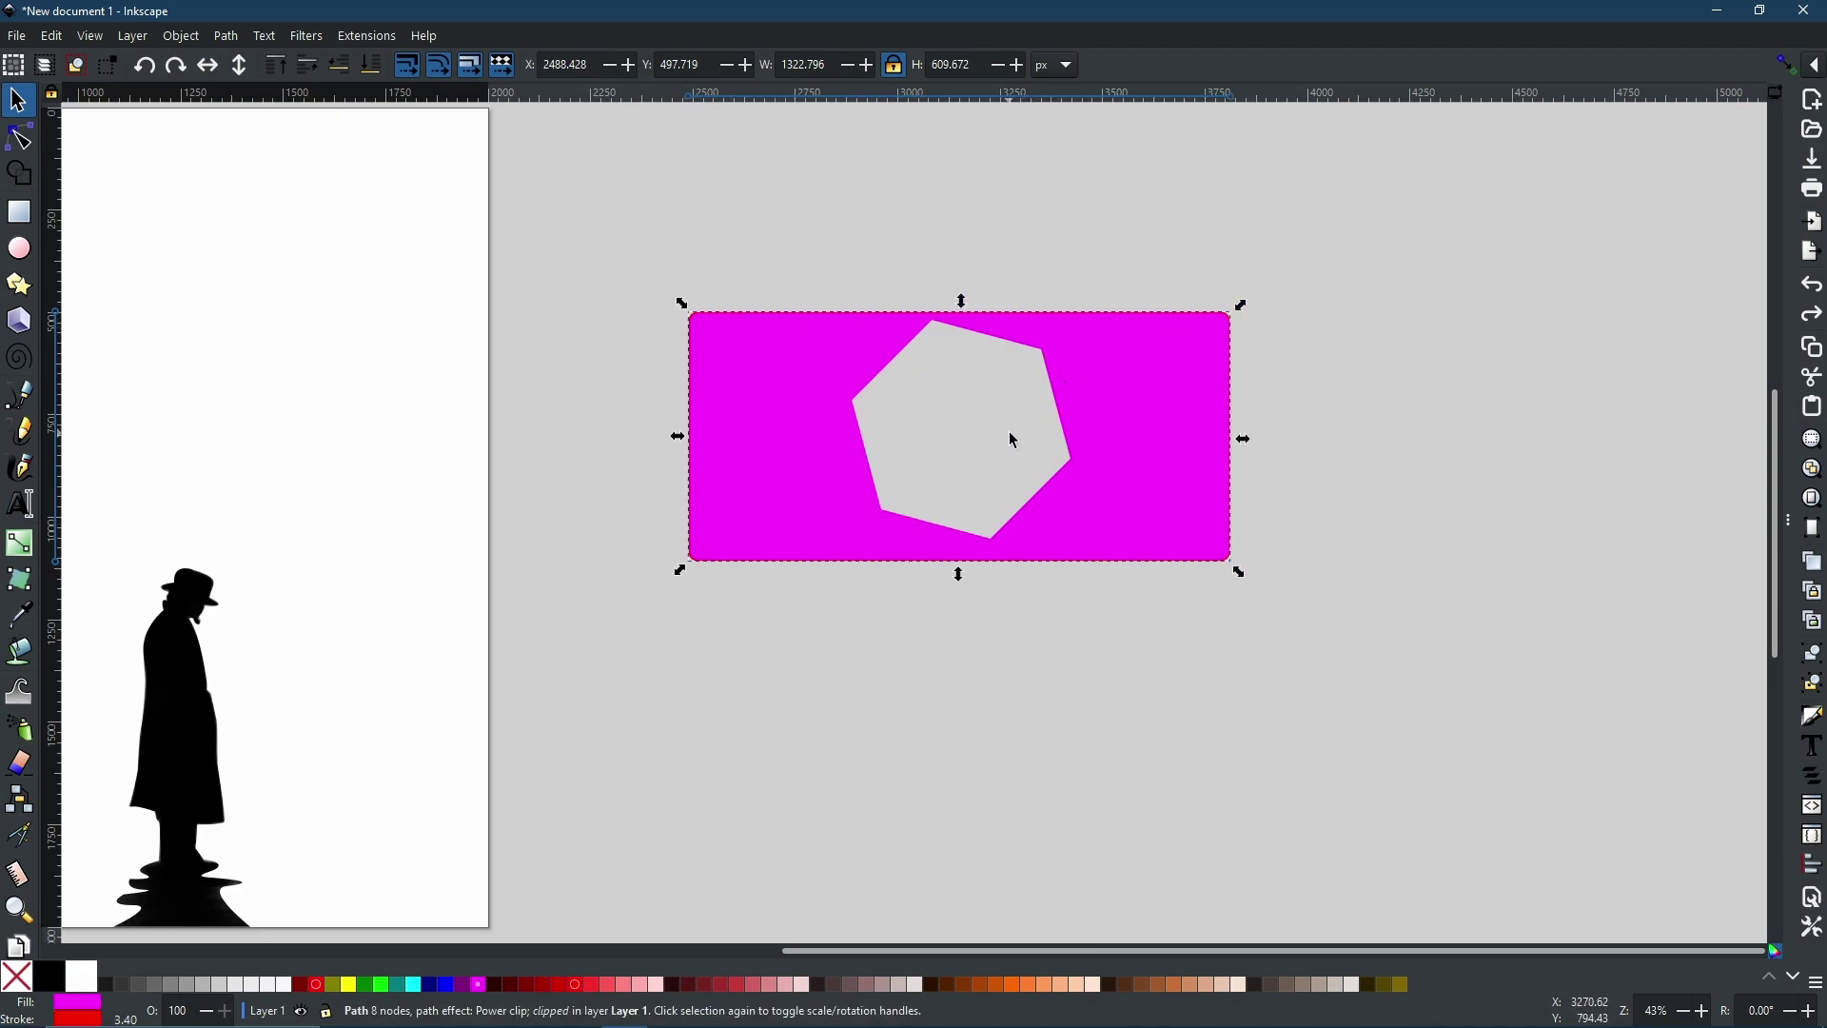
# - Turn the solid magenta rectangle into a clip group with Set Clip Group, then deselect
pyautogui.click(938, 425)
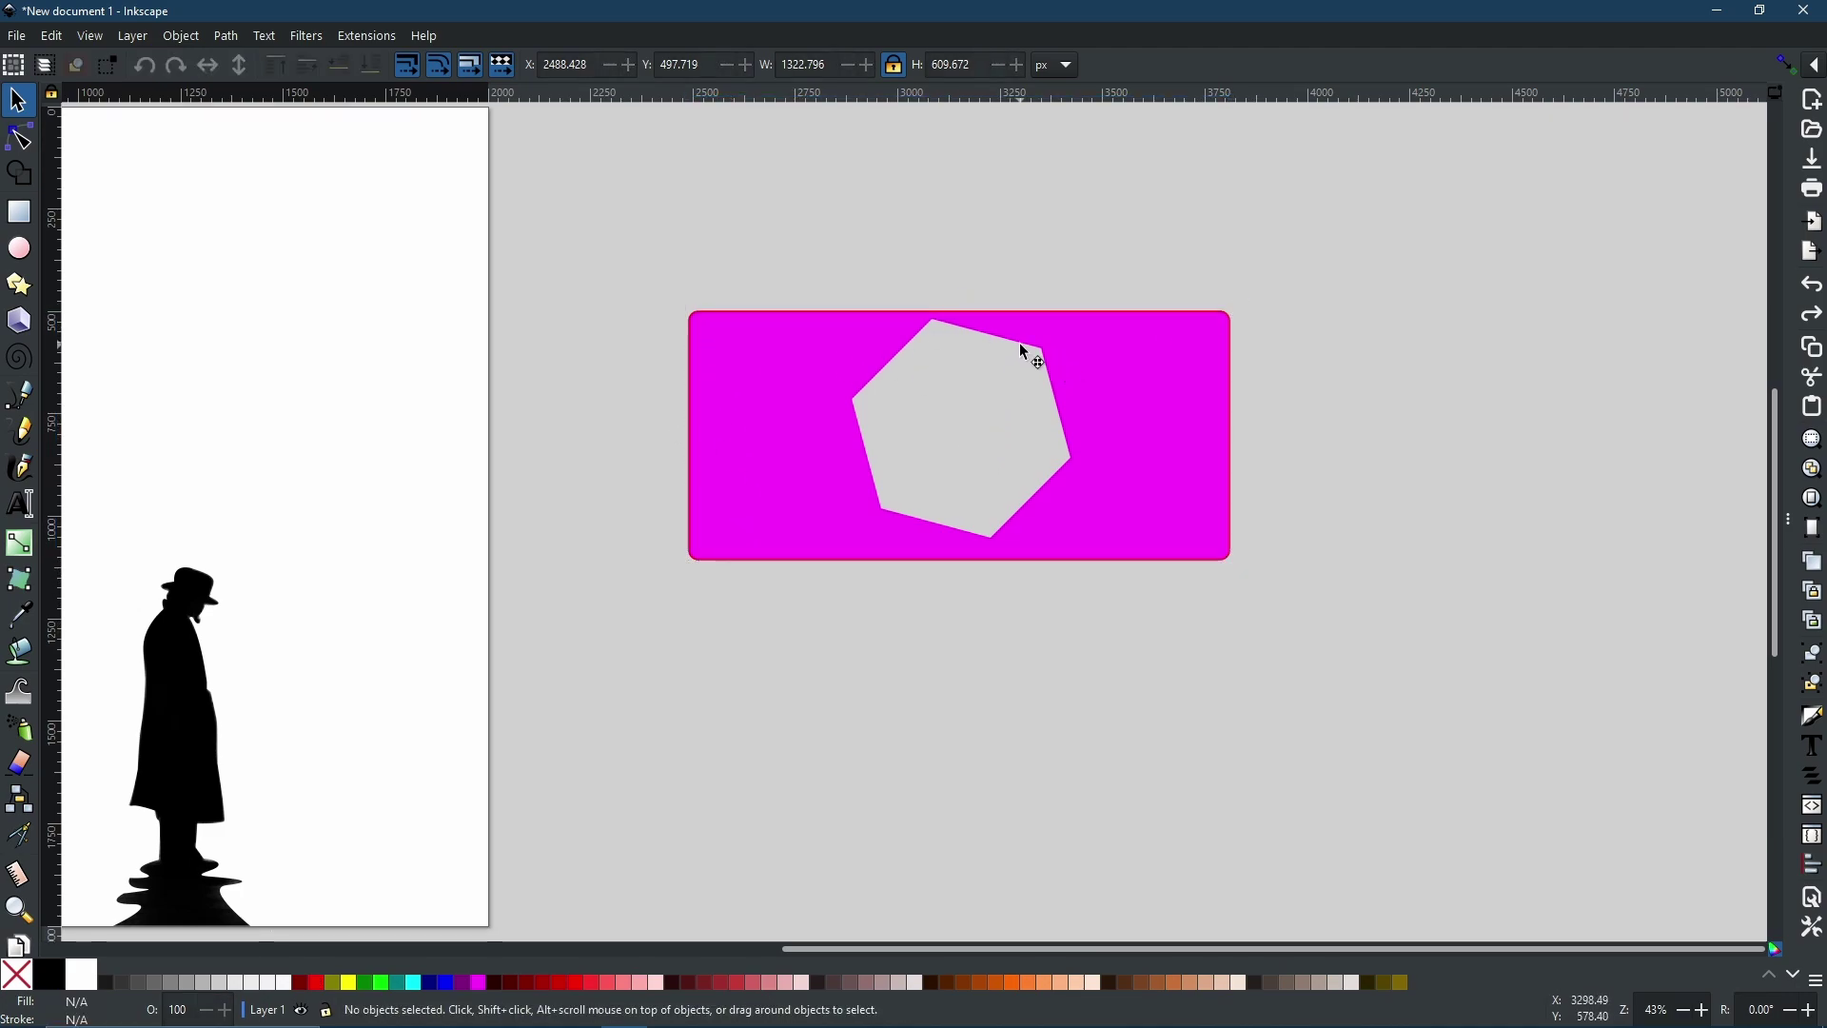
pyautogui.click(1019, 343)
pyautogui.press('n')
pyautogui.click(965, 411)
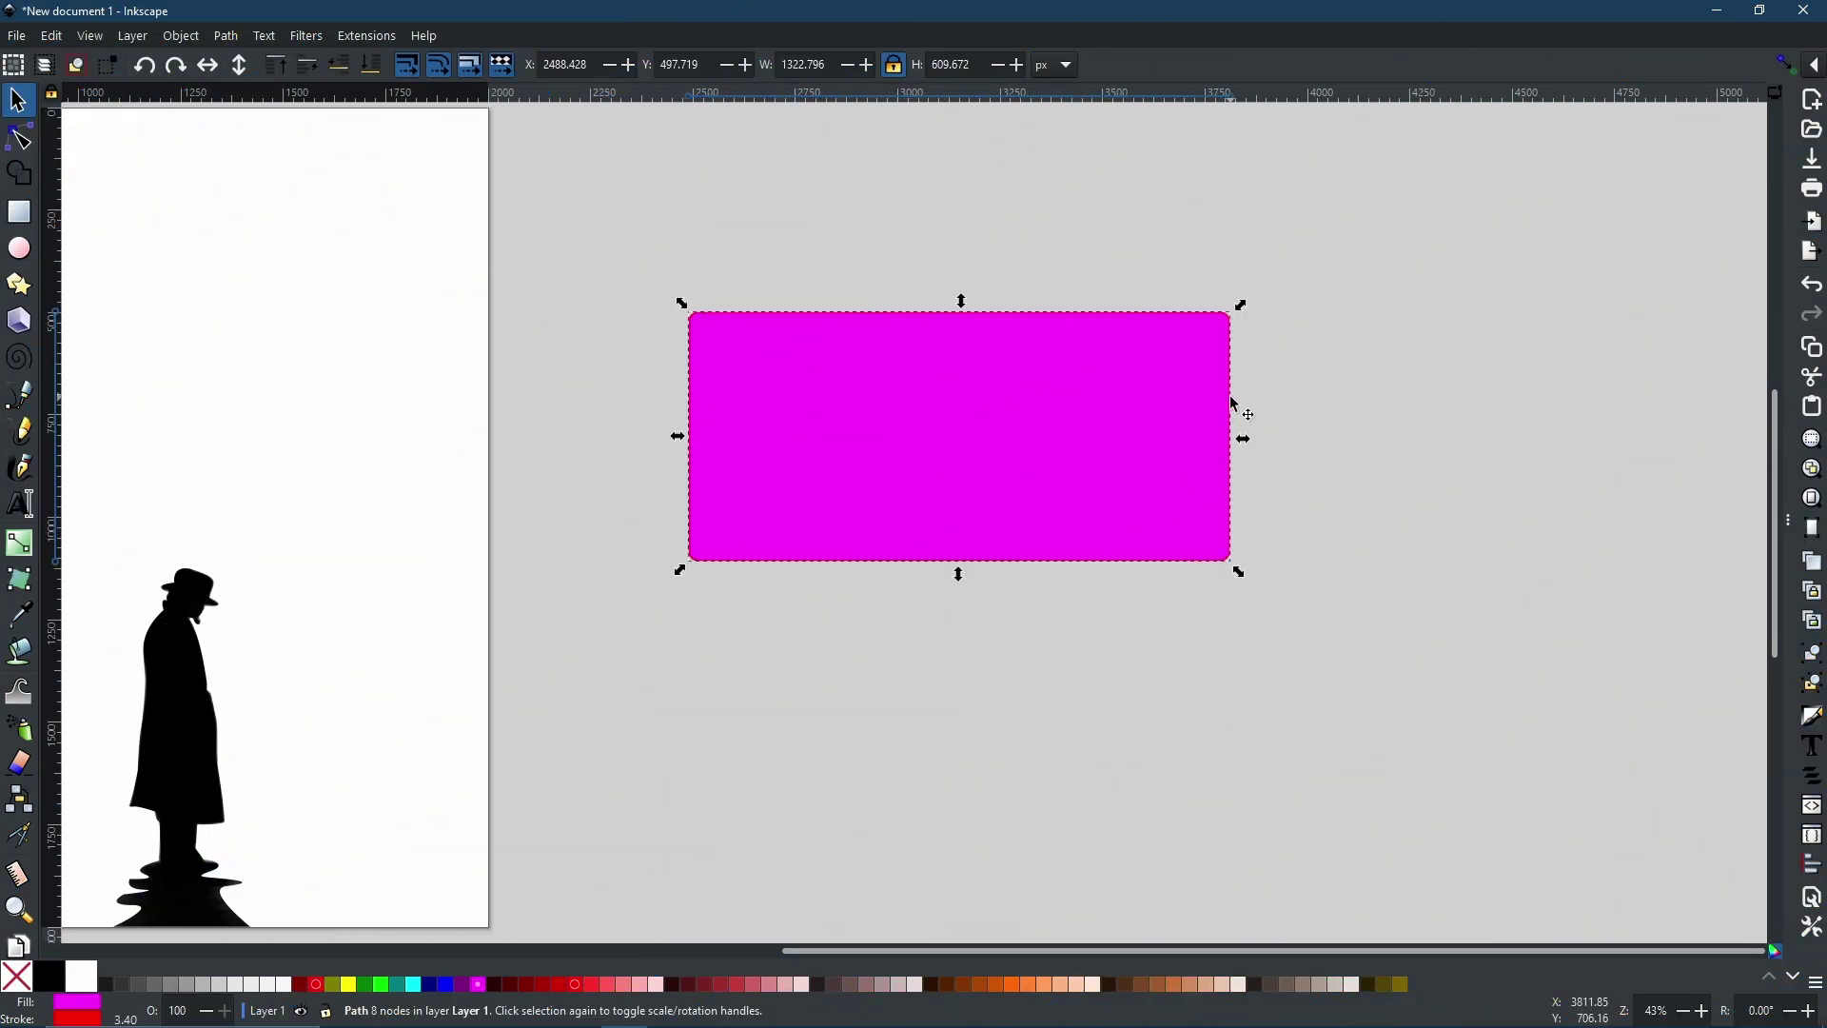
pyautogui.rightClick(905, 433)
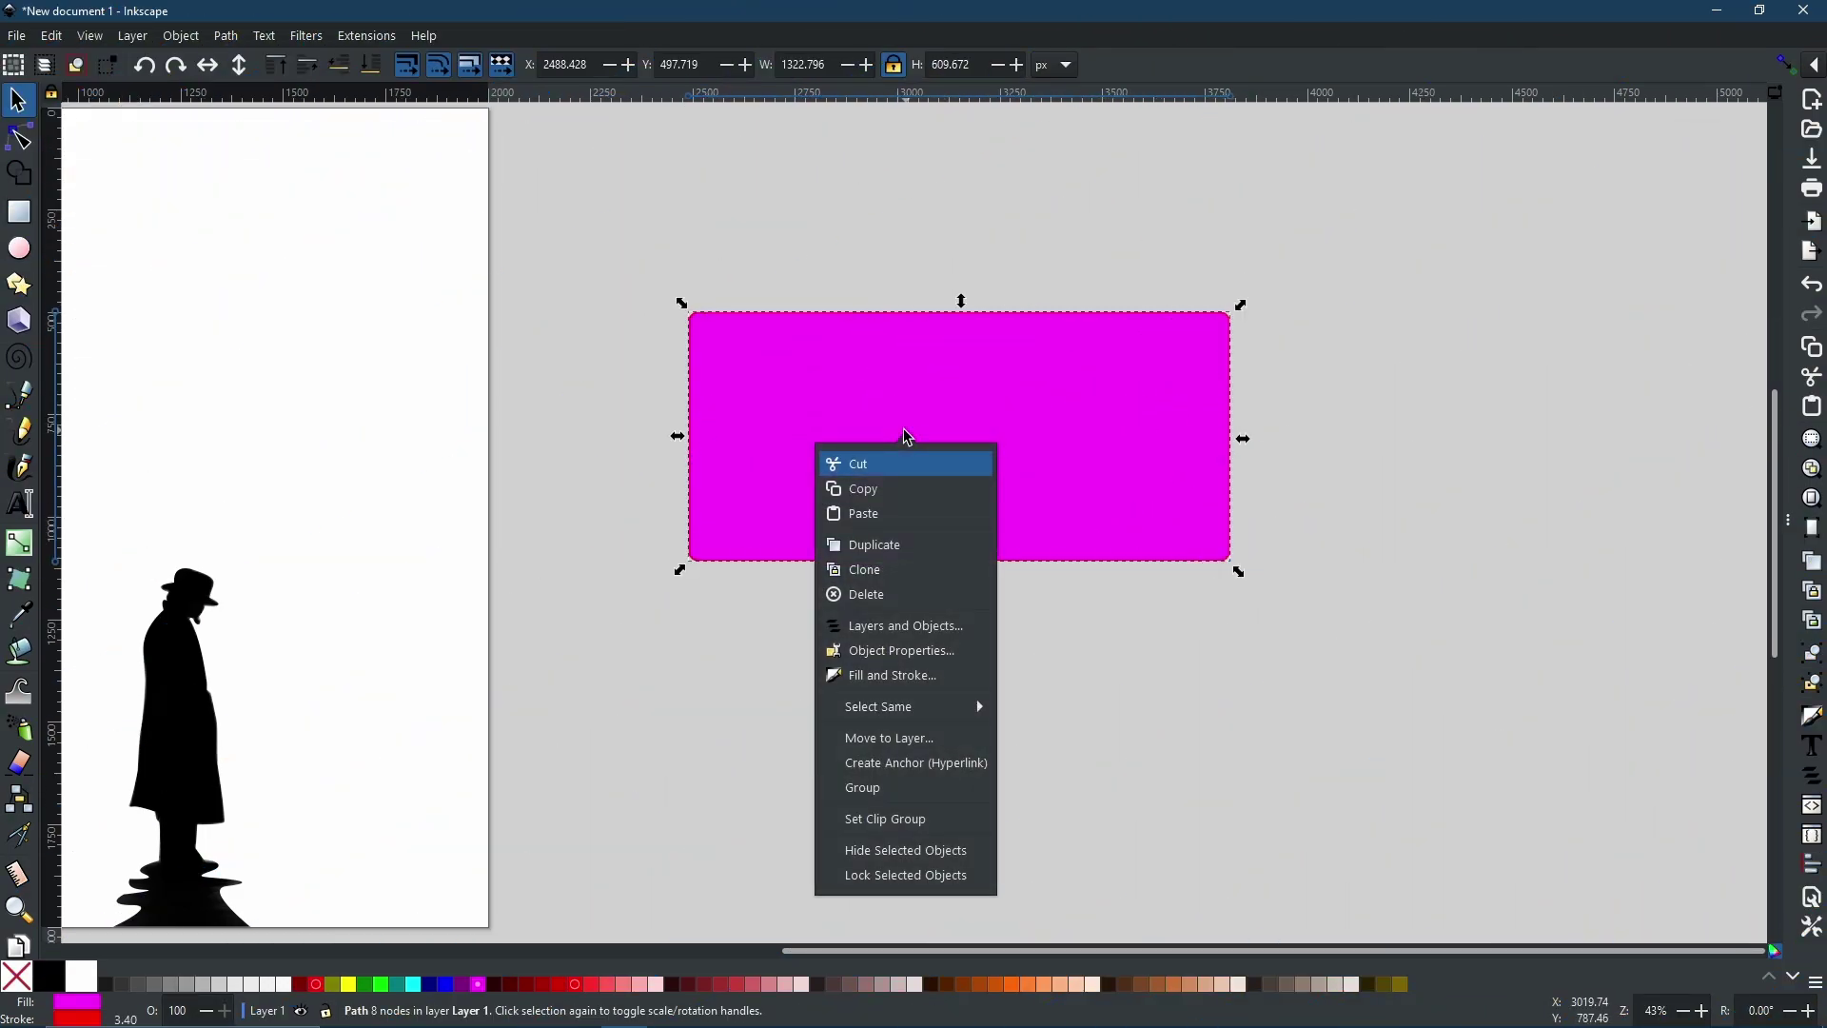
pyautogui.click(924, 821)
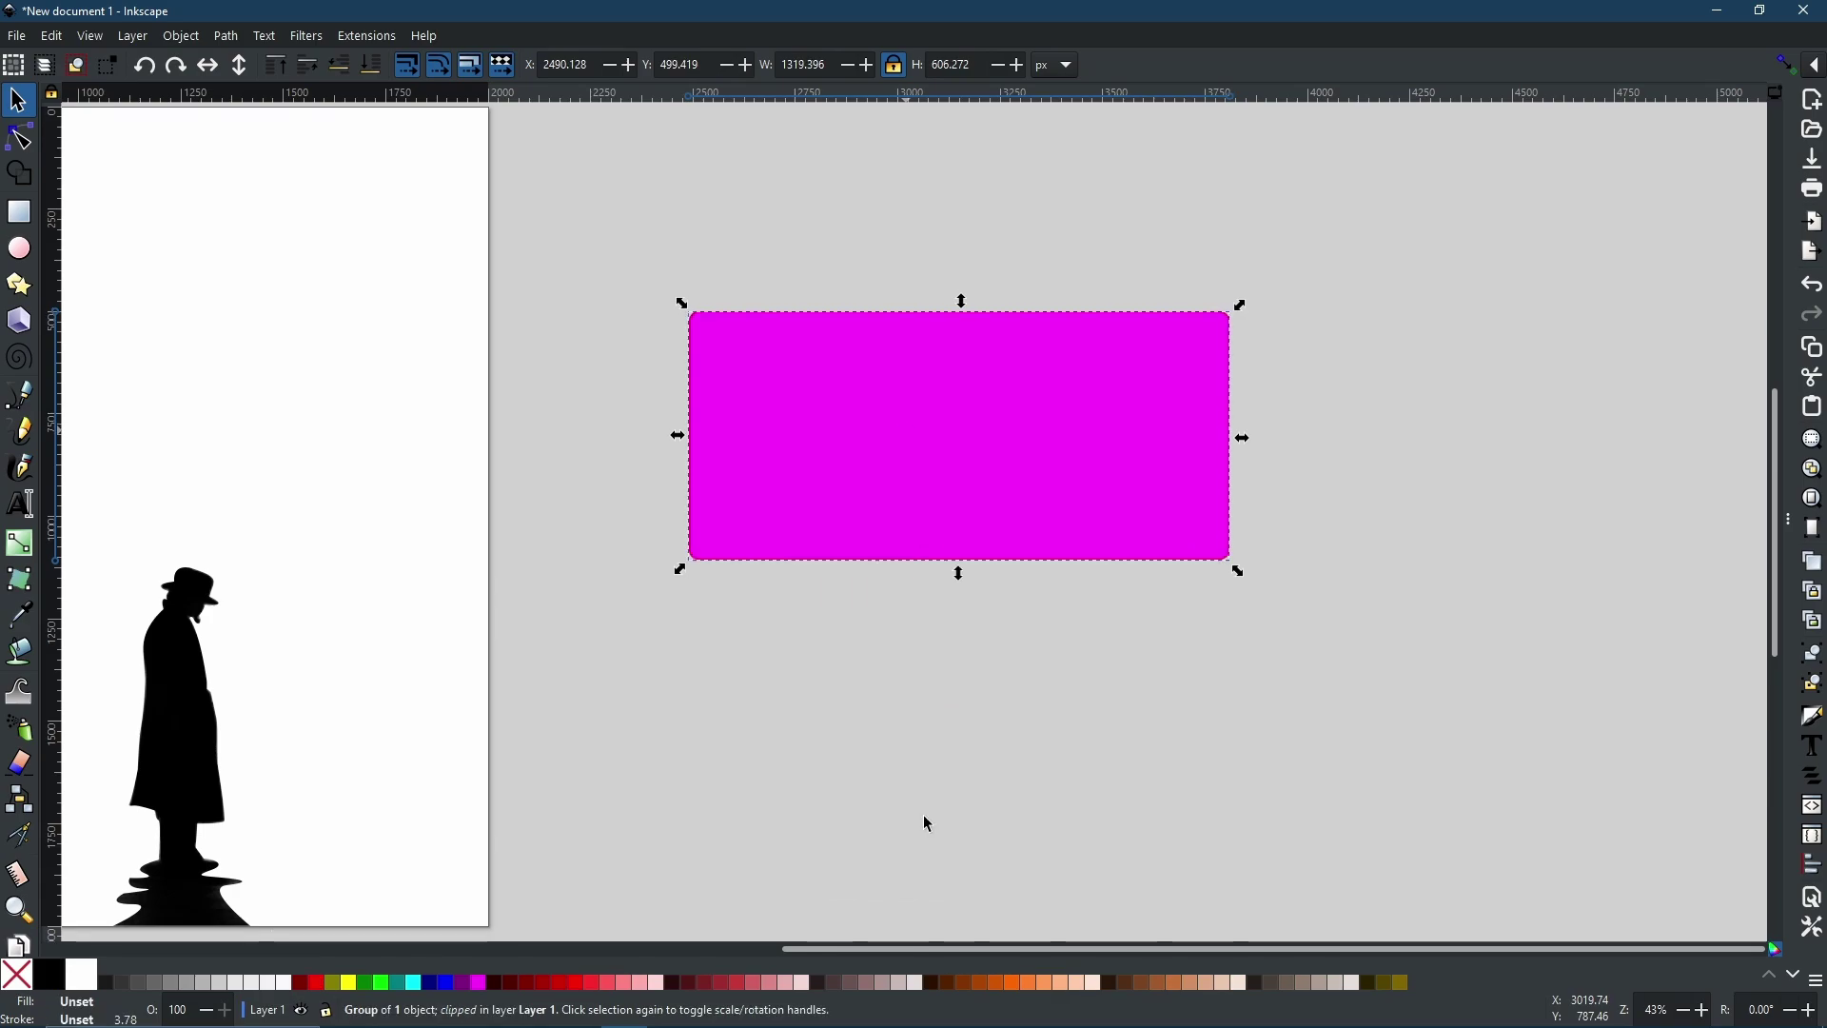
pyautogui.press('Escape')
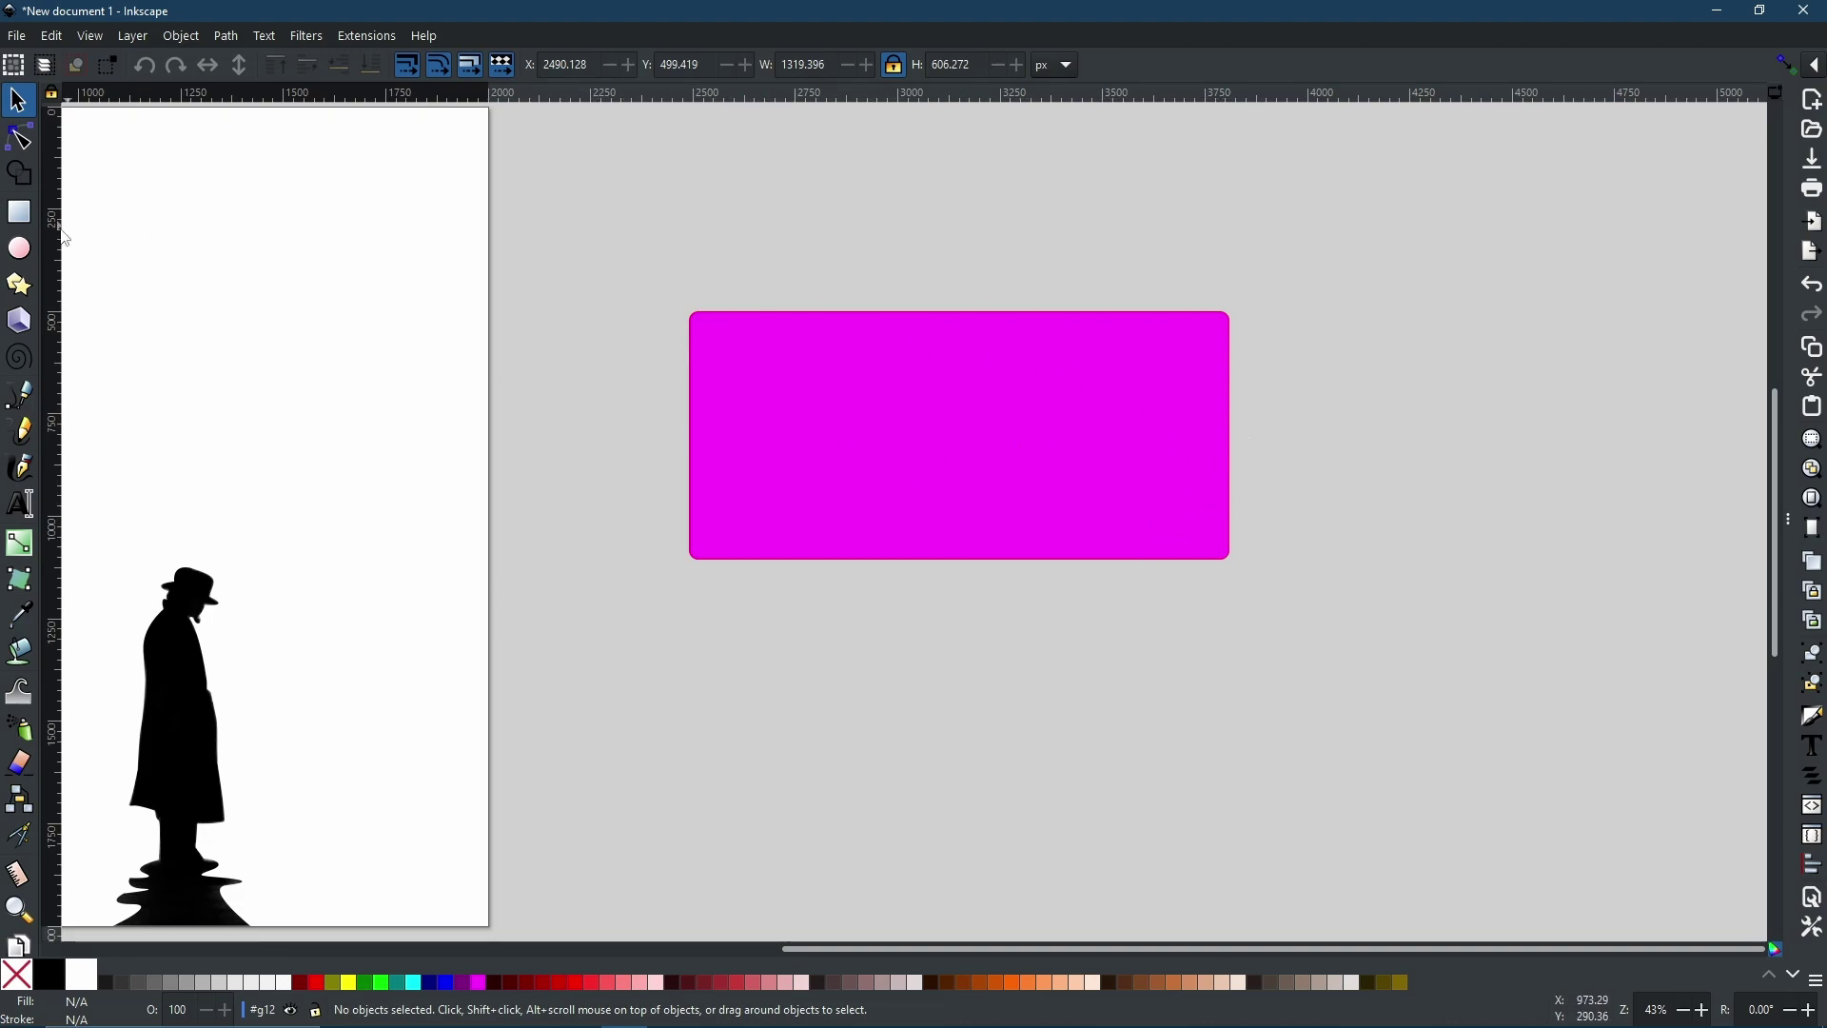
# - Draw two blue ellipses in the clip group, one at its top-left corner and a larger one inside
pyautogui.click(20, 247)
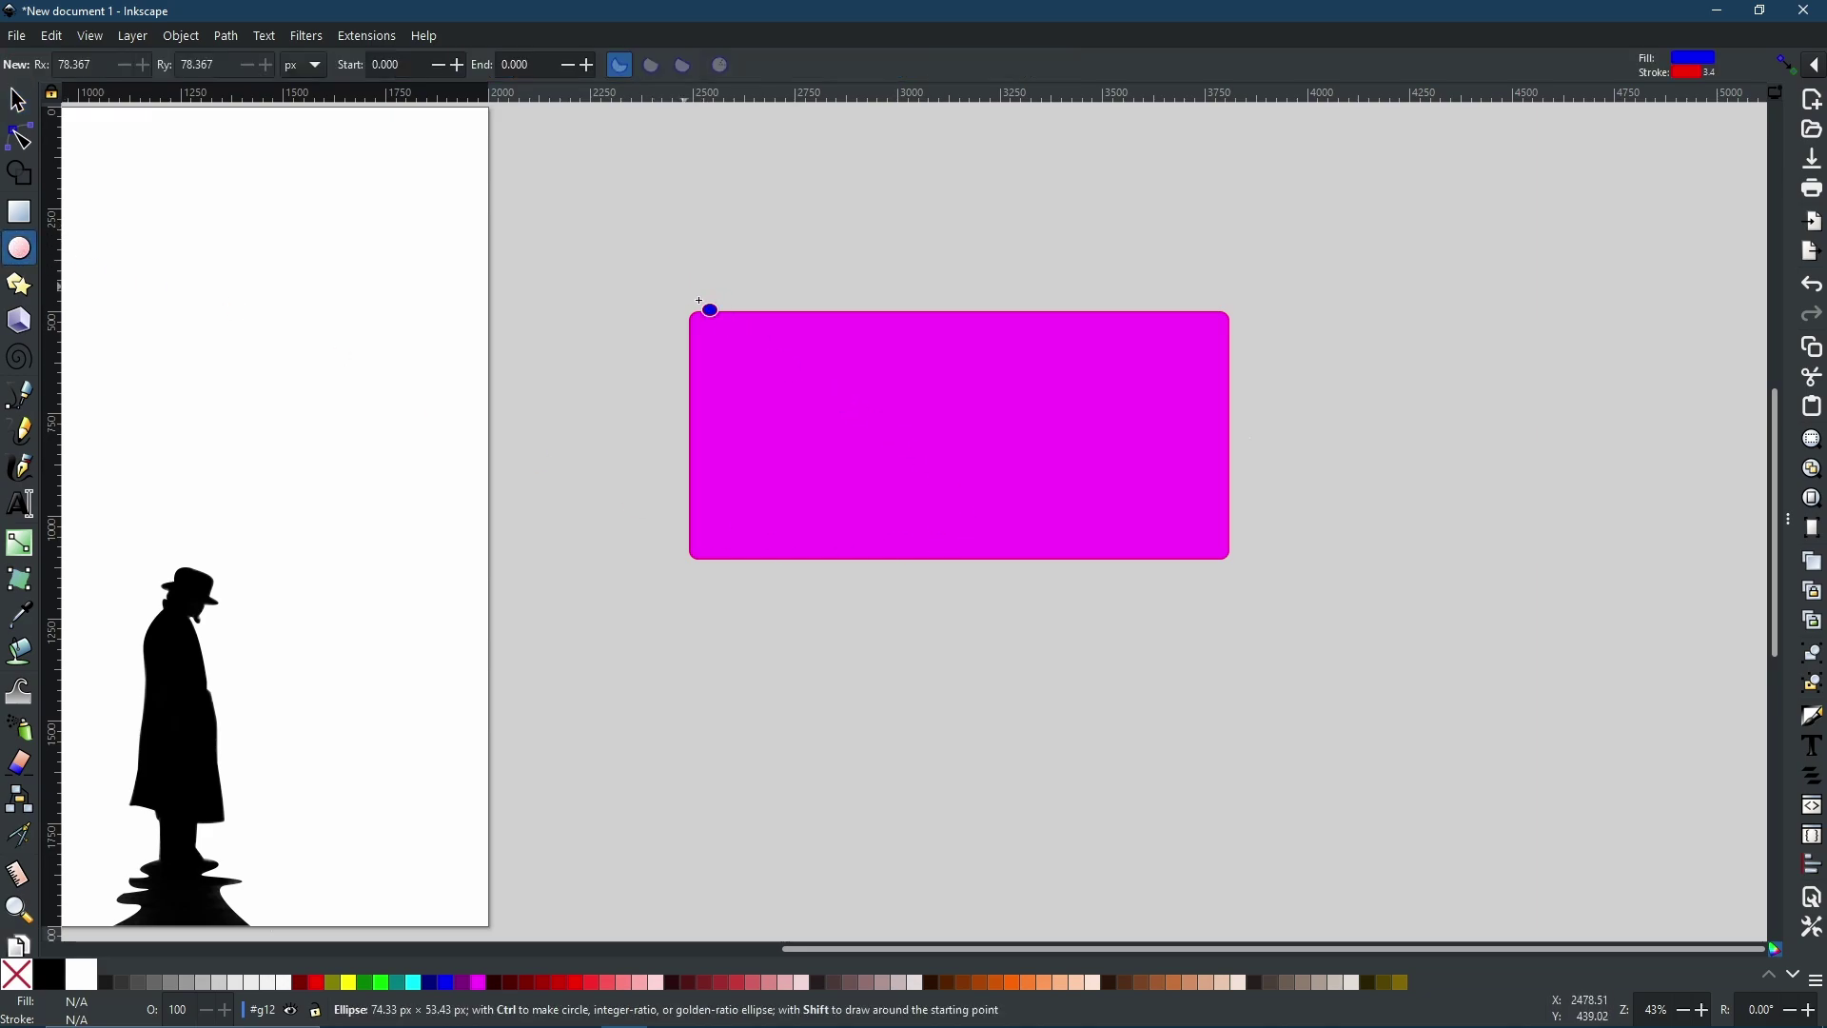
pyautogui.moveTo(730, 328)
pyautogui.mouseDown()
pyautogui.moveTo(939, 483)
pyautogui.moveTo(901, 470)
pyautogui.mouseUp()
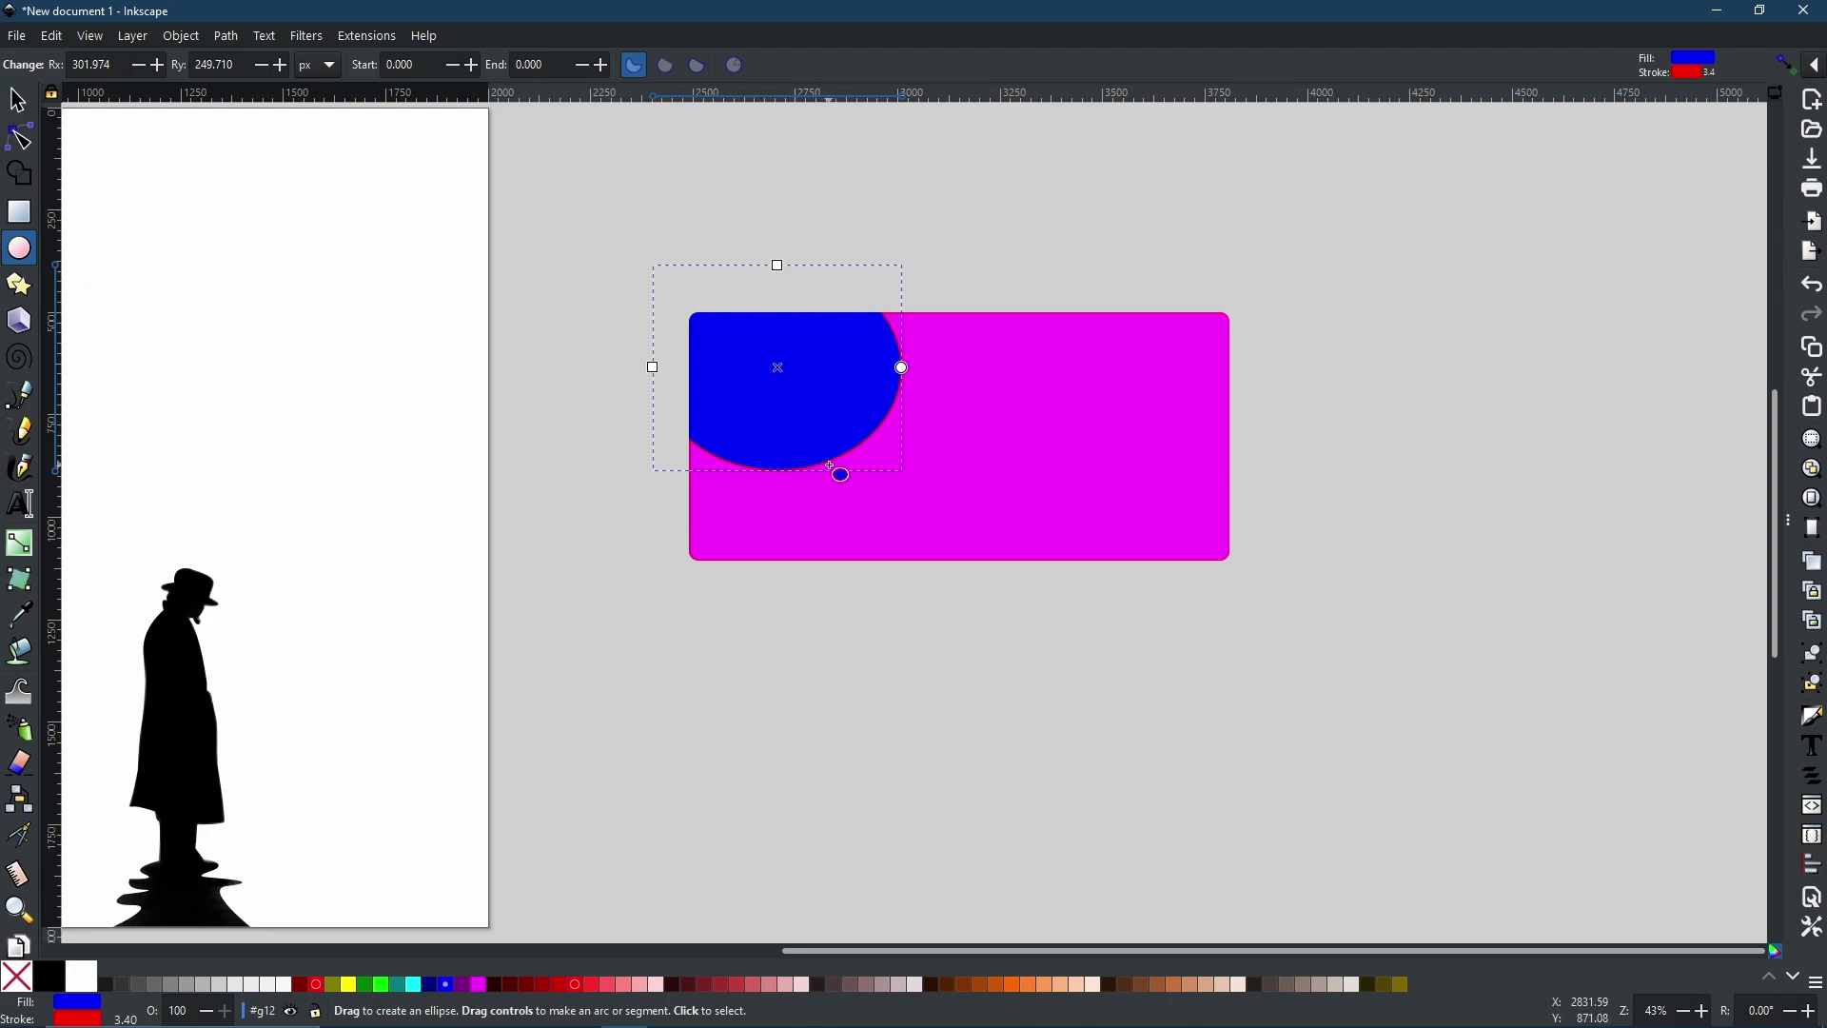
pyautogui.moveTo(1294, 614)
pyautogui.mouseDown()
pyautogui.moveTo(918, 327)
pyautogui.moveTo(902, 349)
pyautogui.mouseUp()
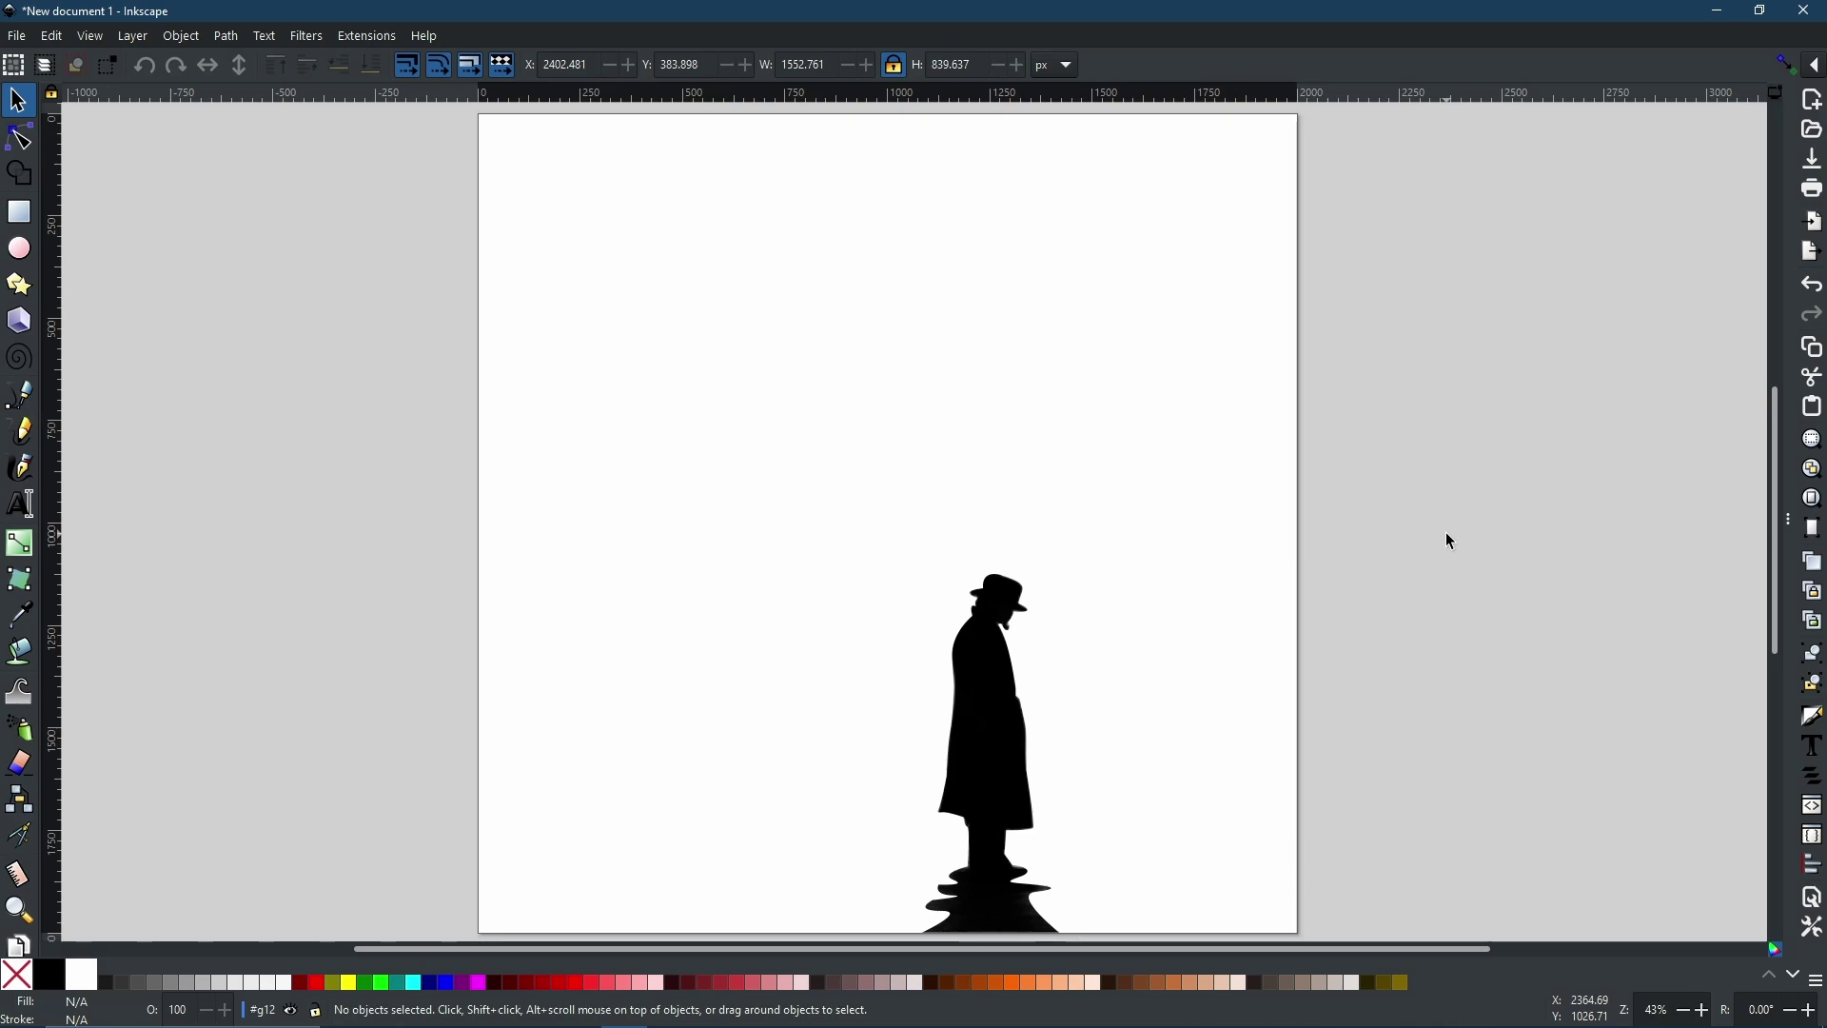
# - Release the silhouette image's clip to restore the full foggy street photo
pyautogui.click(985, 646)
pyautogui.rightClick(1008, 659)
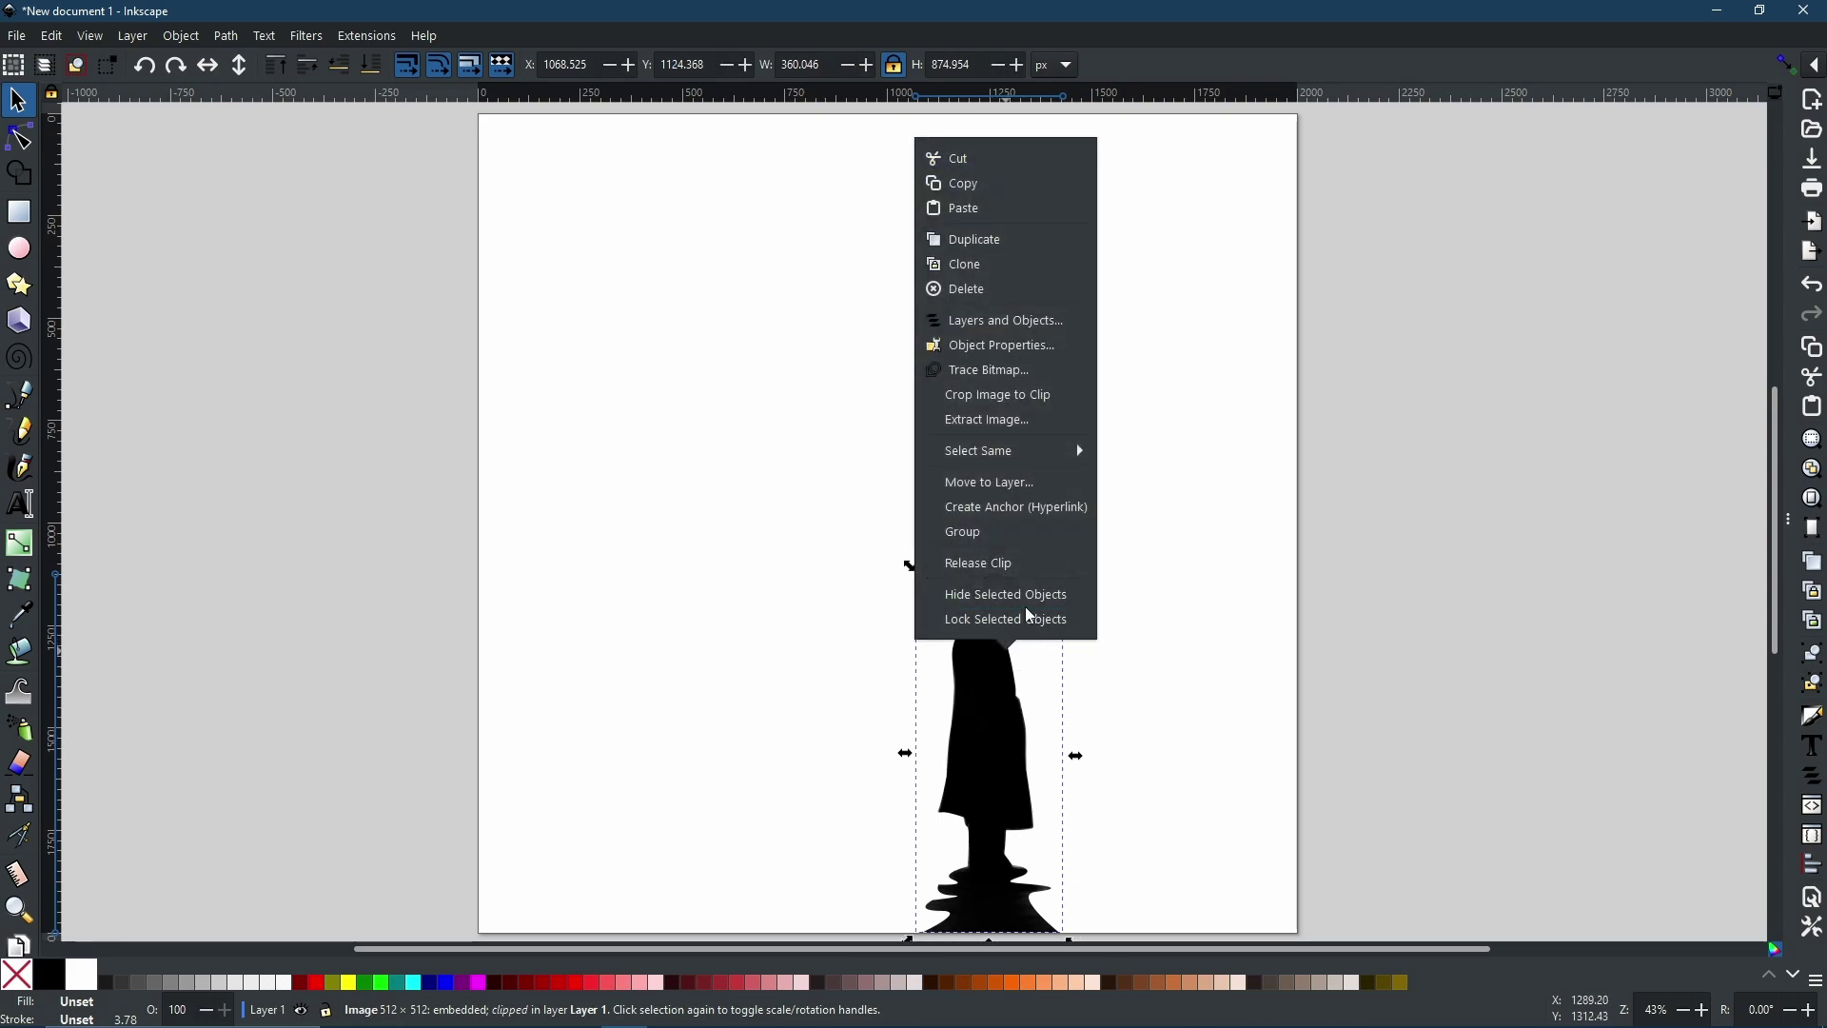
pyautogui.click(1017, 568)
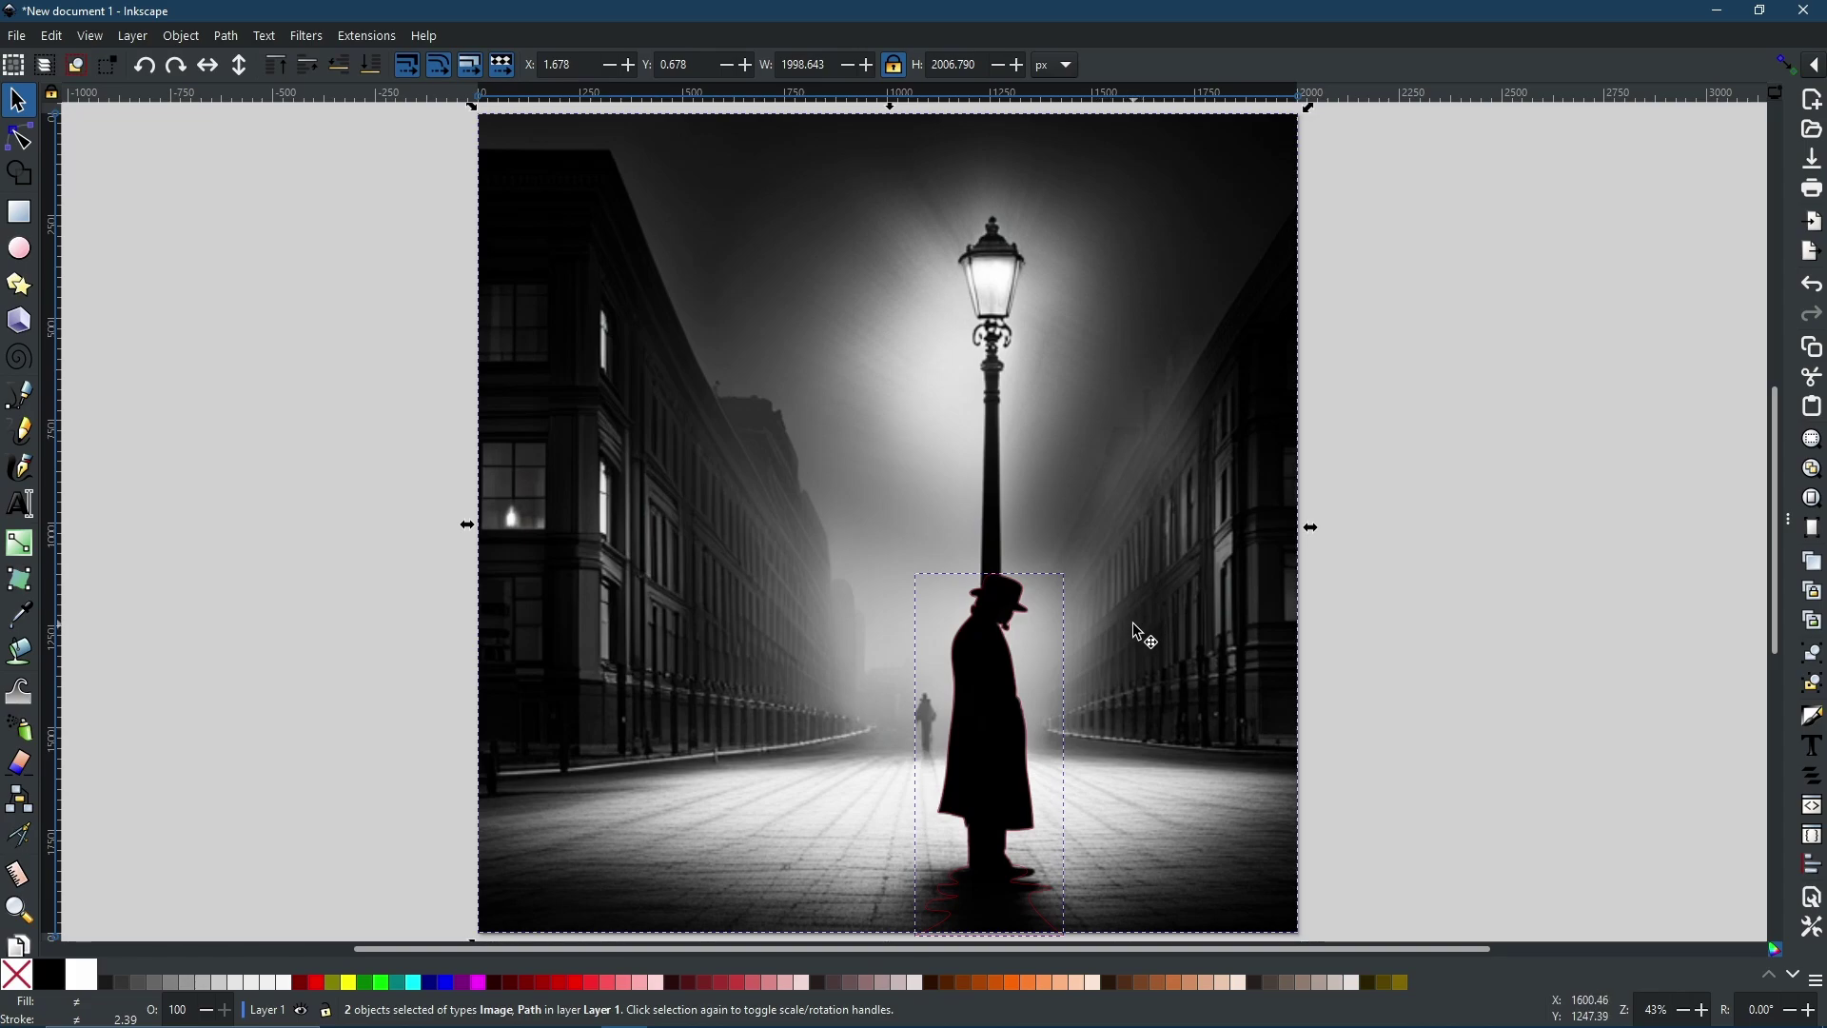
# - Select only the silhouette outline and drag it right, off the street photo
pyautogui.click(1022, 635)
pyautogui.moveTo(1022, 636); pyautogui.dragTo(1562, 684)
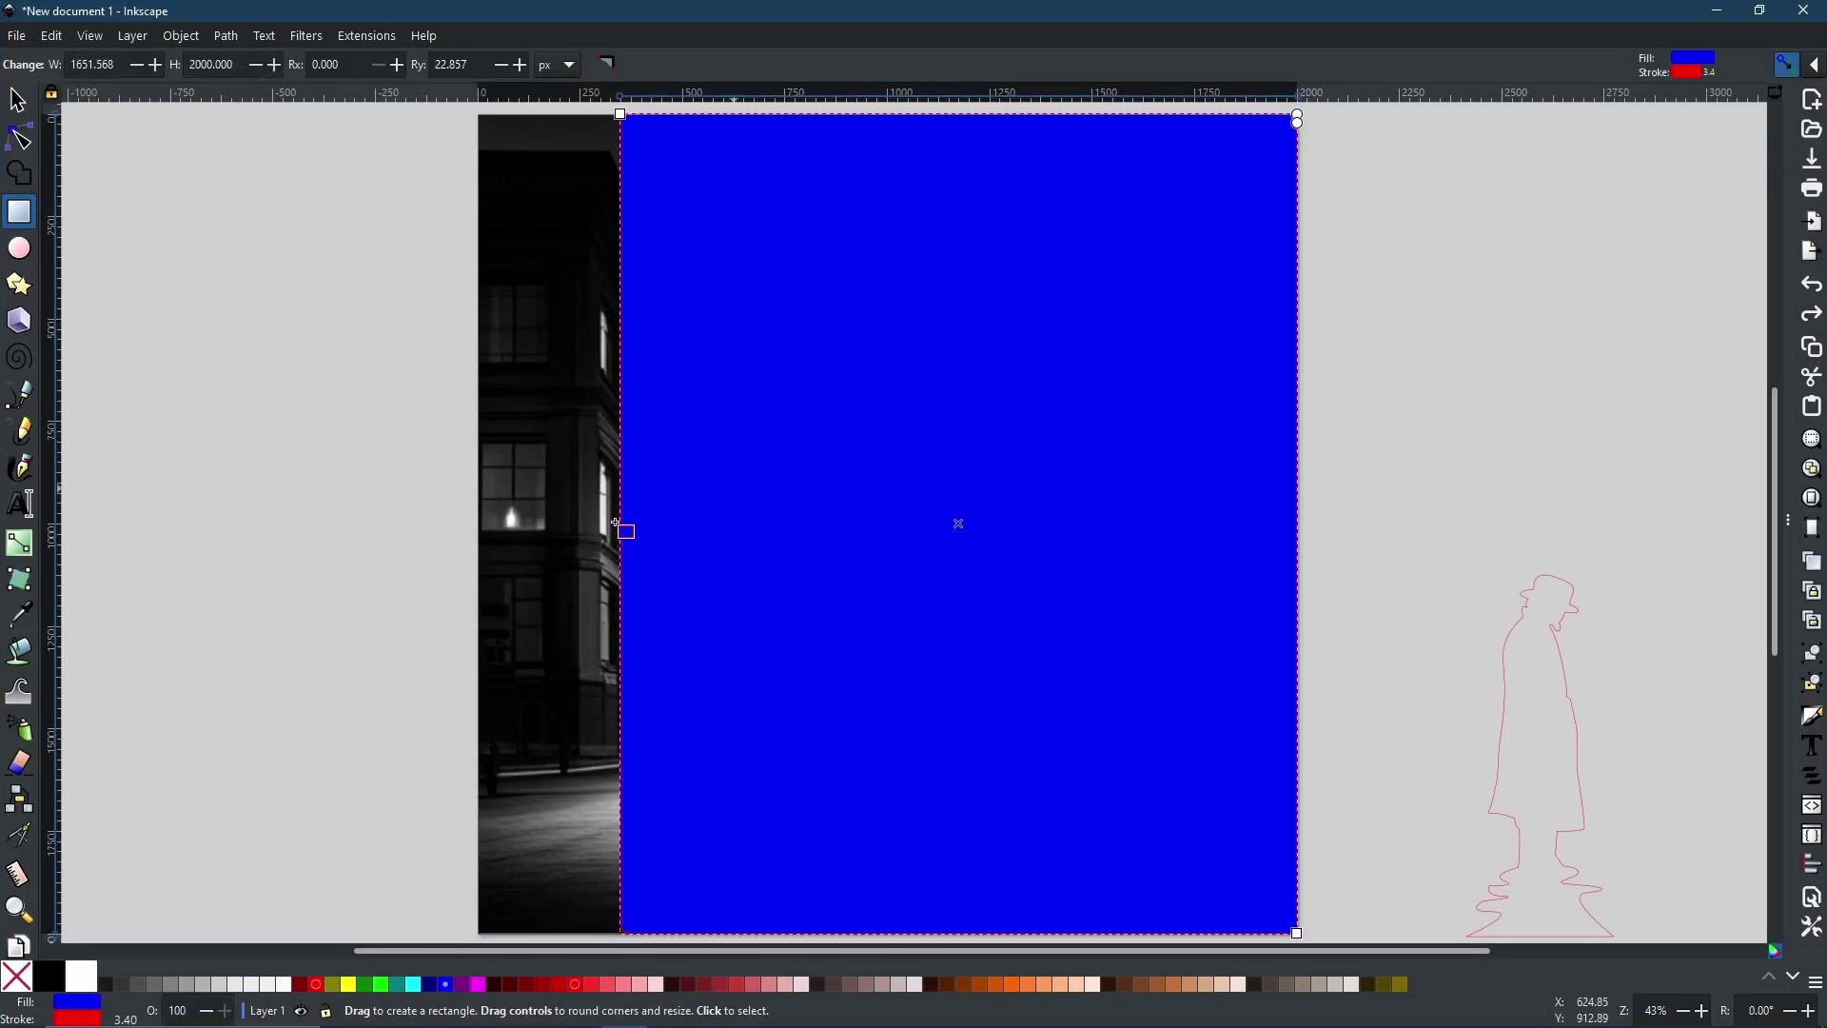
# - Give the photo rectangle square corners (Ry 0), pure white fill (V 100), and a linear gradient
pyautogui.click(283, 985)
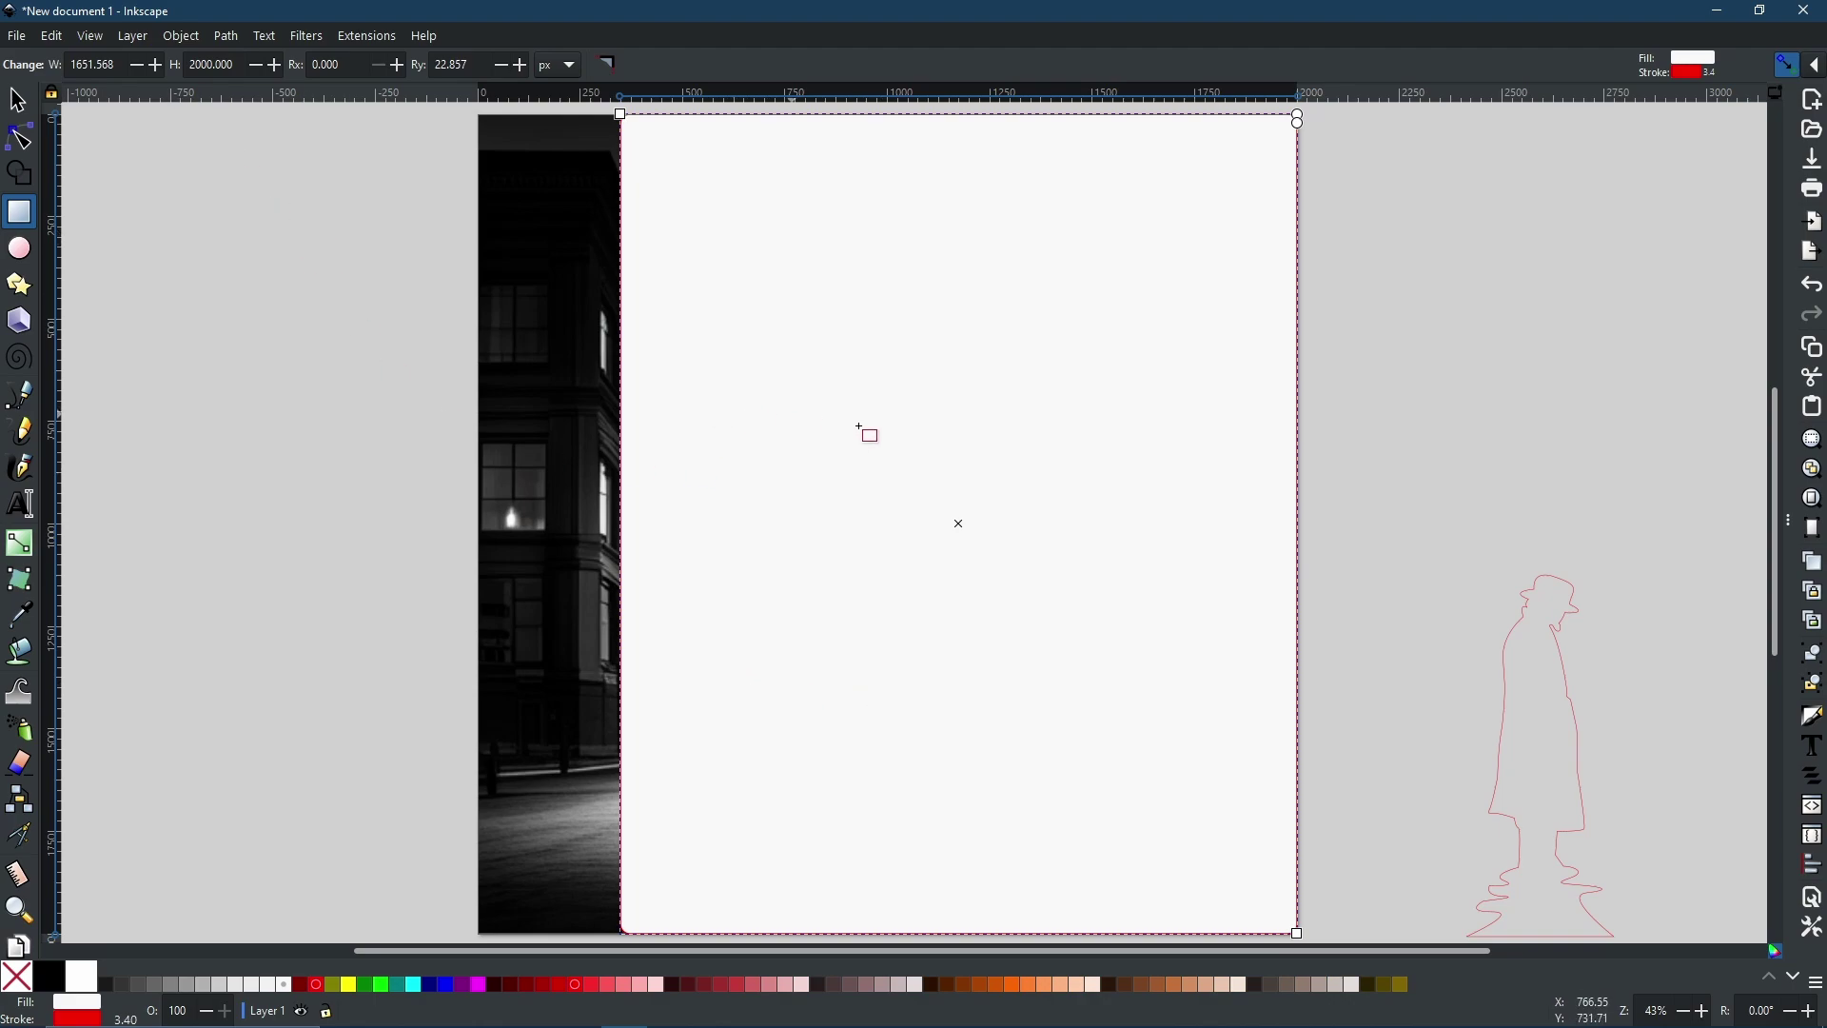
pyautogui.click(1812, 719)
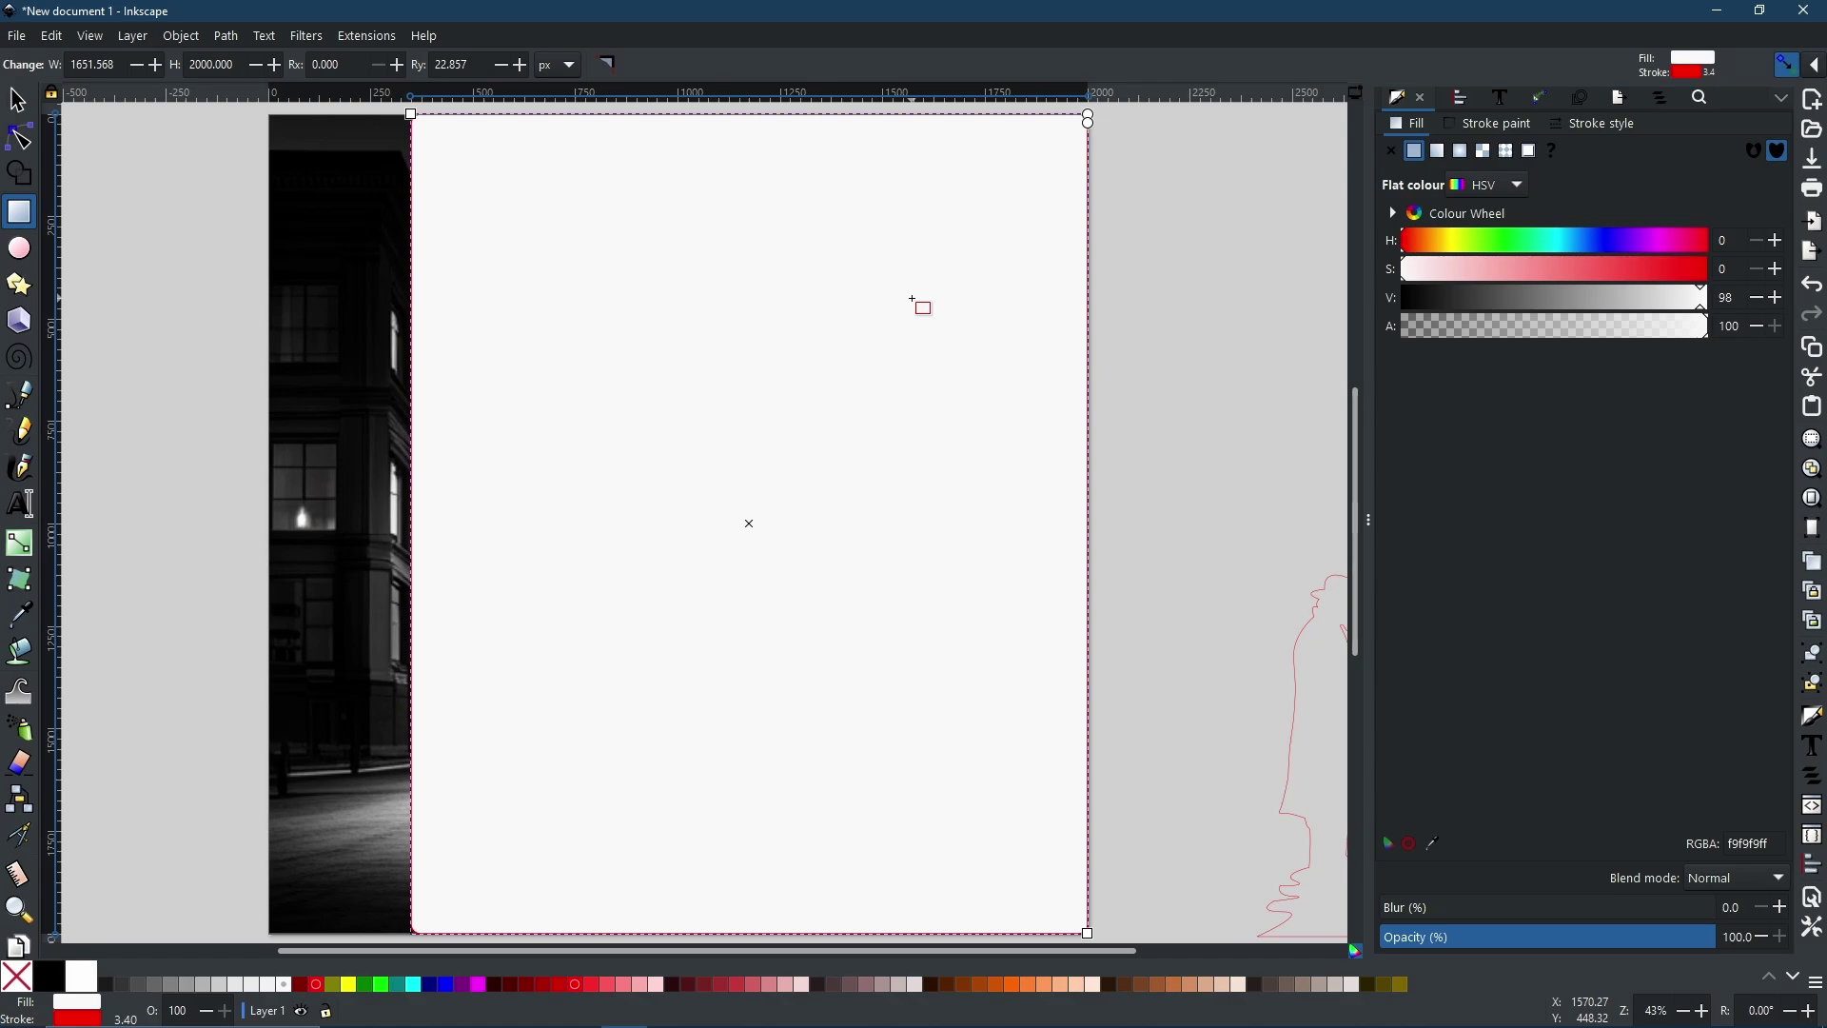
pyautogui.hotkey('ctrl', 'z')
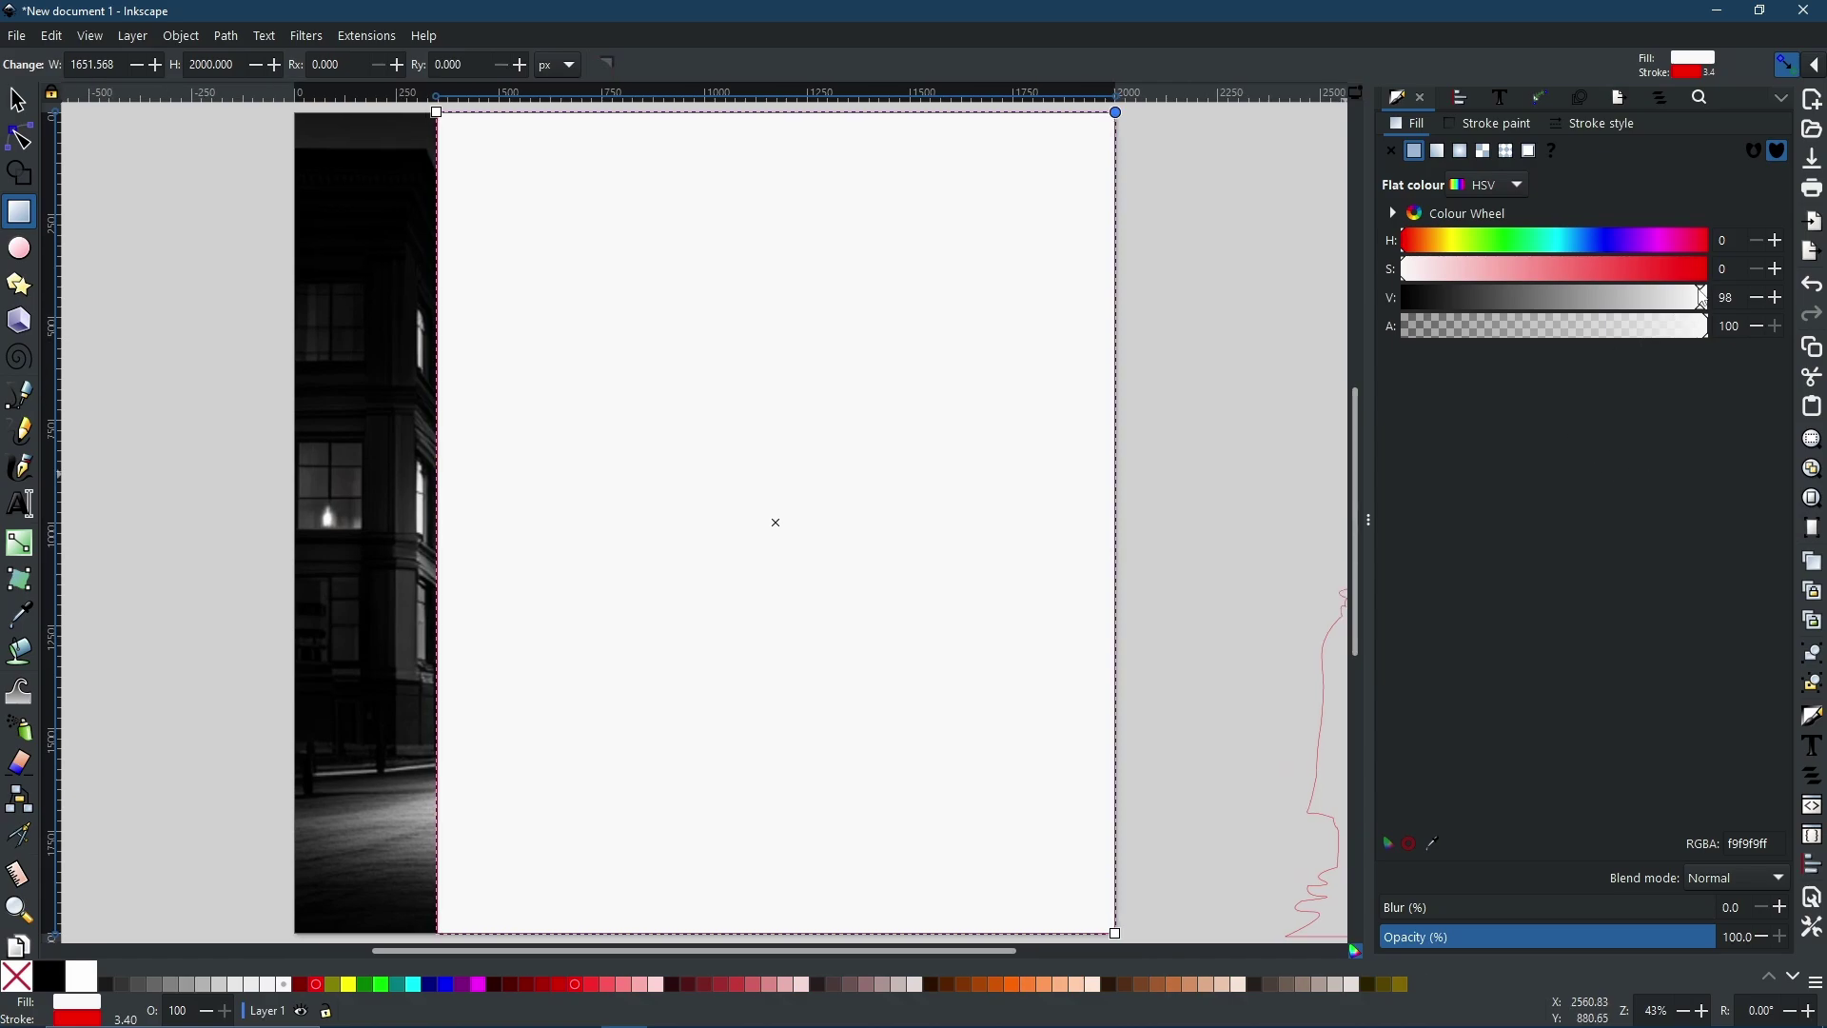
pyautogui.click(1705, 300)
pyautogui.click(1439, 152)
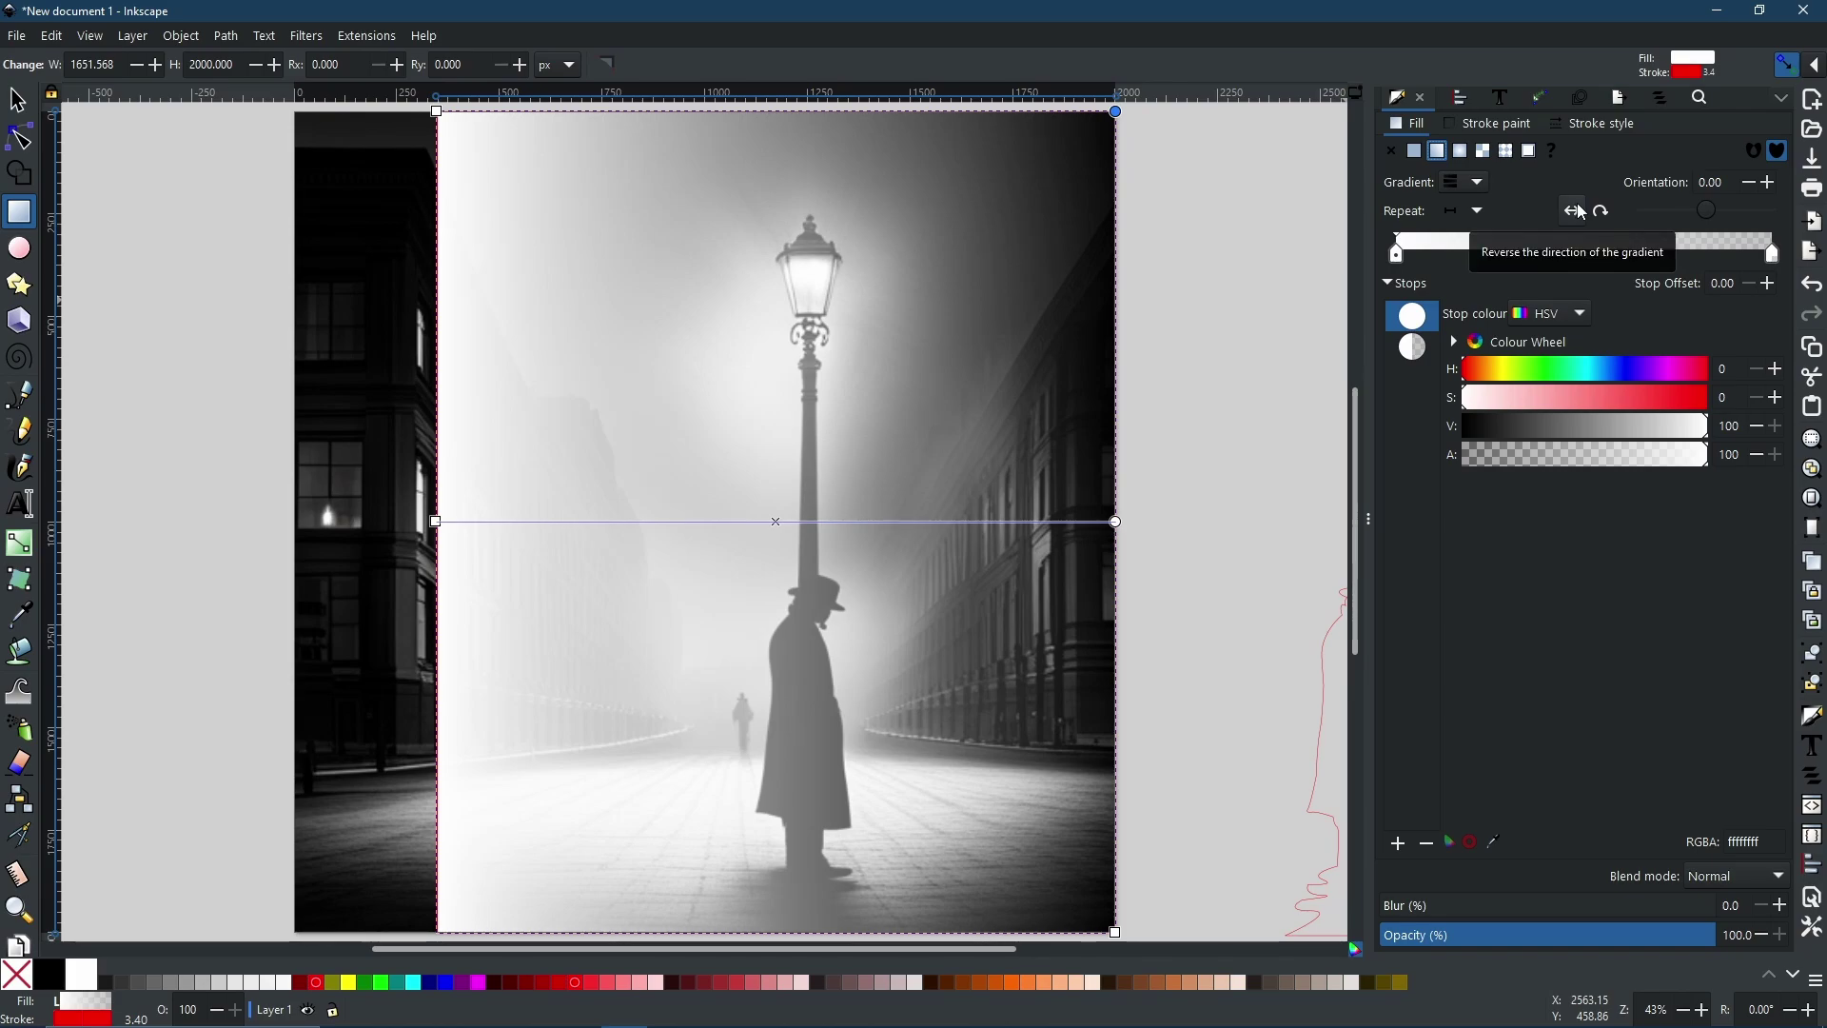
# - Reverse the gradient and move its end stop left to shorten the fade
pyautogui.click(1576, 212)
pyautogui.click(1768, 253)
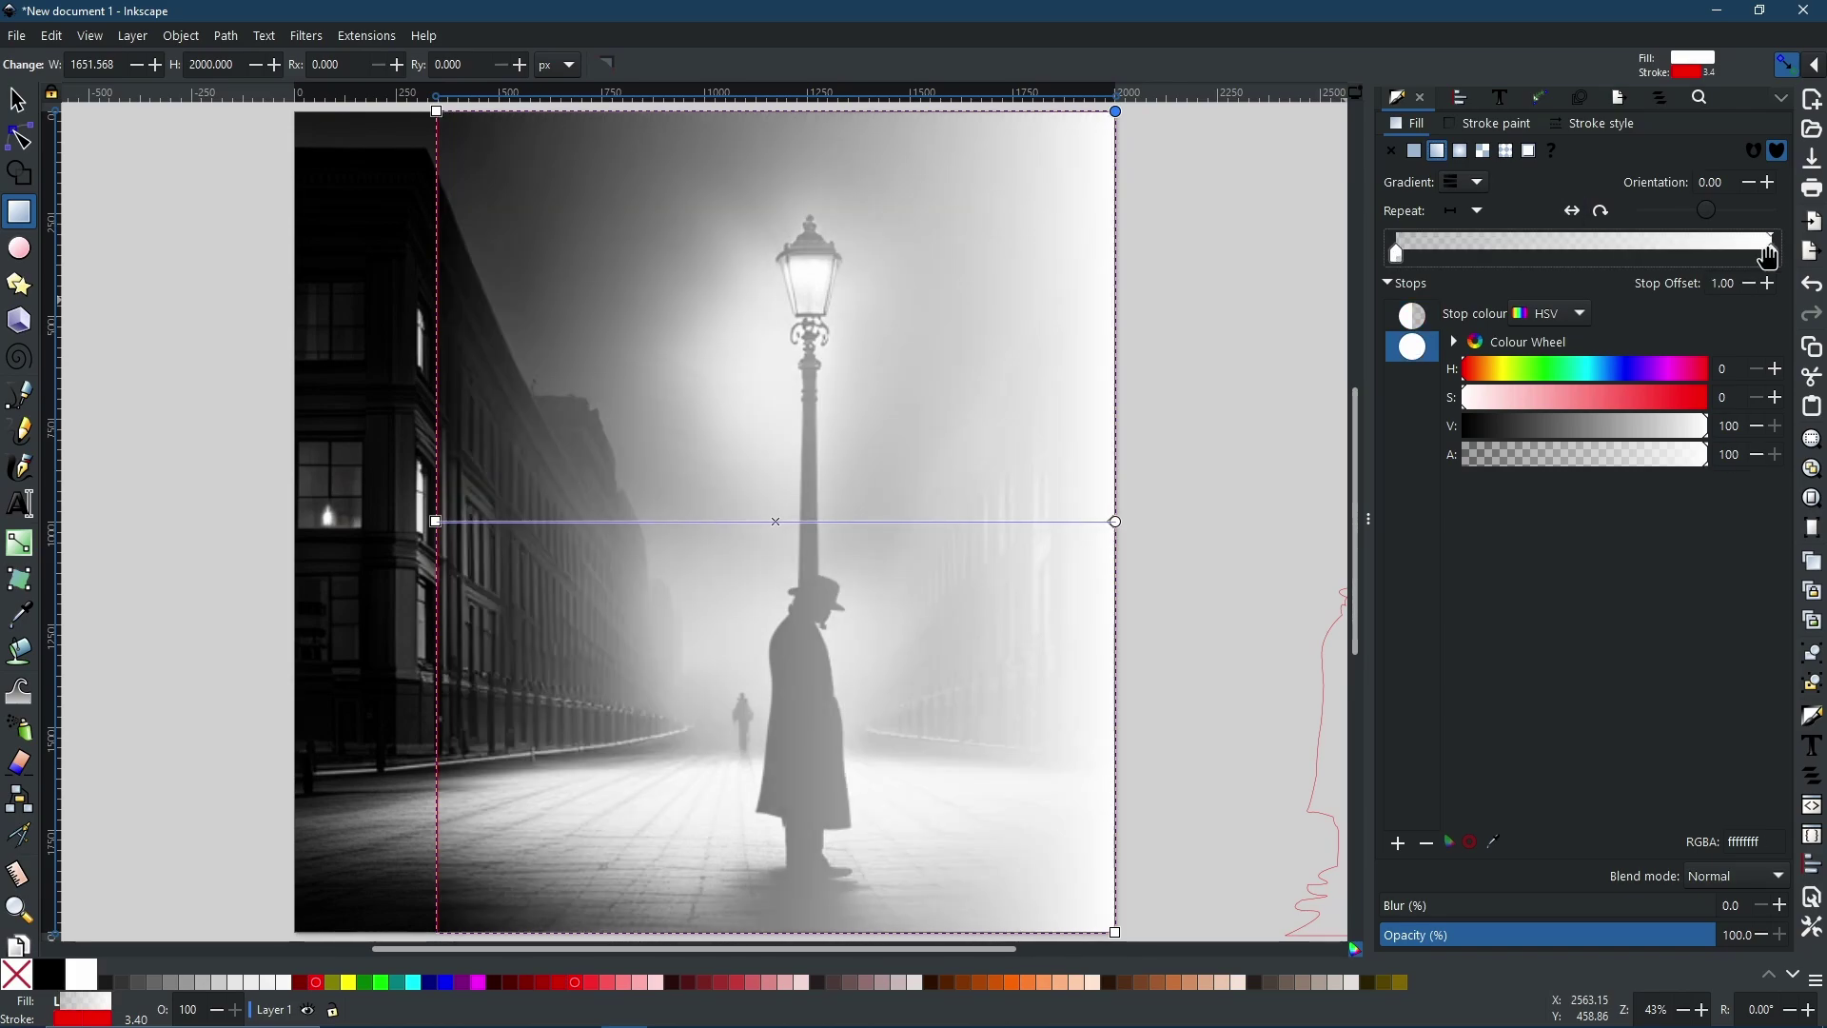
pyautogui.moveTo(1768, 253); pyautogui.dragTo(1434, 253)
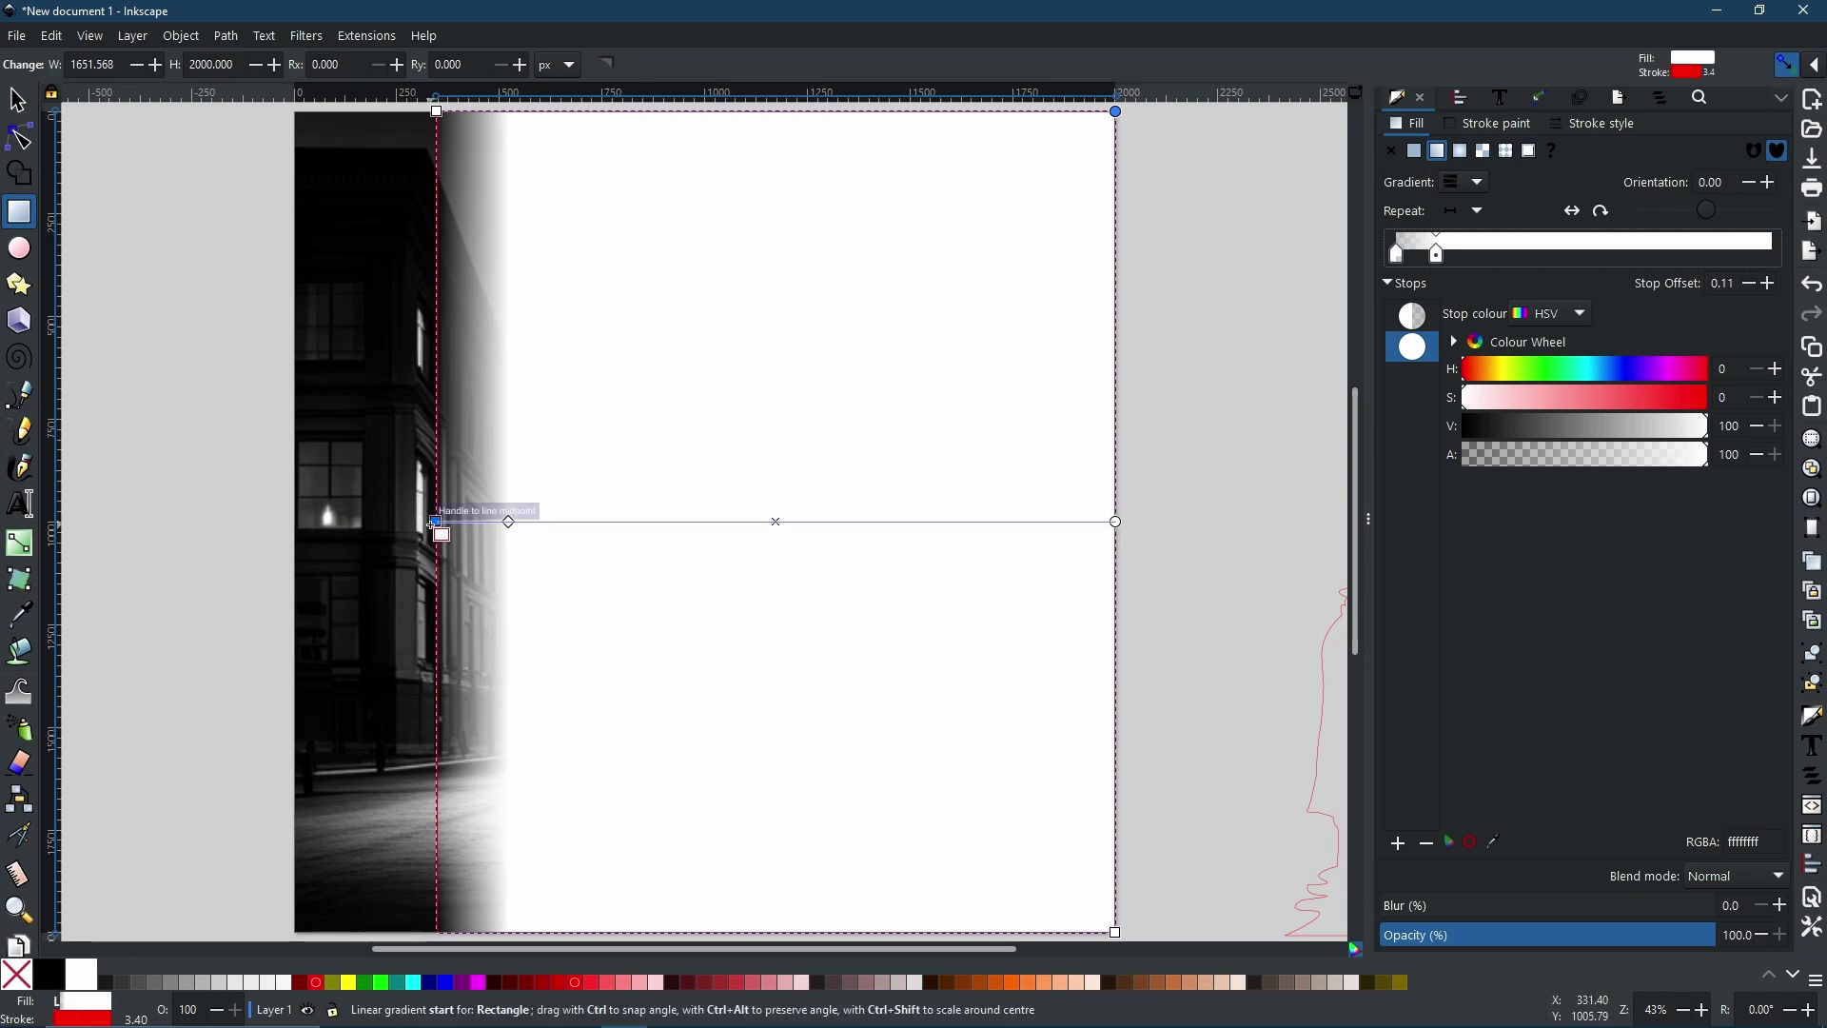
# - Put the transparent start stop at the left edge and widen the rectangle leftward past the photo
pyautogui.moveTo(440, 524)
pyautogui.mouseDown()
pyautogui.moveTo(388, 532)
pyautogui.moveTo(548, 520)
pyautogui.moveTo(448, 524)
pyautogui.mouseUp()
pyautogui.click(449, 524)
pyautogui.click(13, 102)
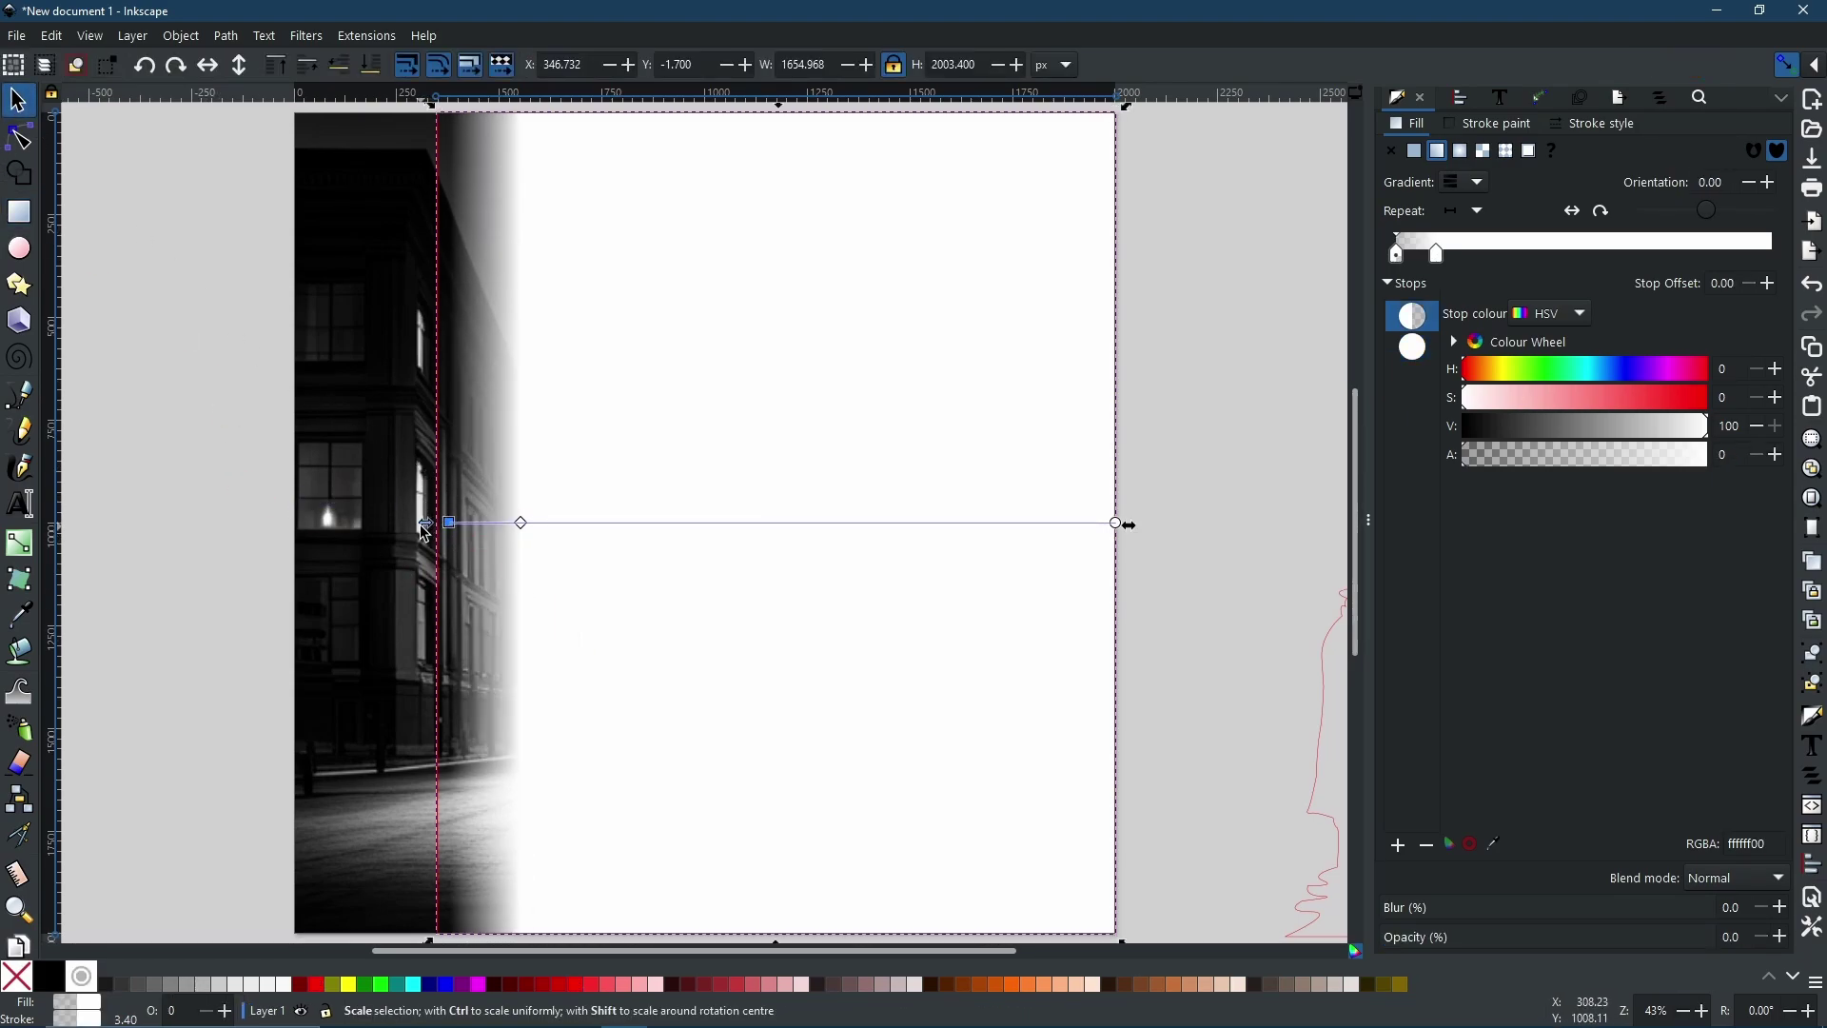
pyautogui.moveTo(434, 523)
pyautogui.mouseDown()
pyautogui.moveTo(322, 525)
pyautogui.moveTo(357, 518)
pyautogui.mouseUp()
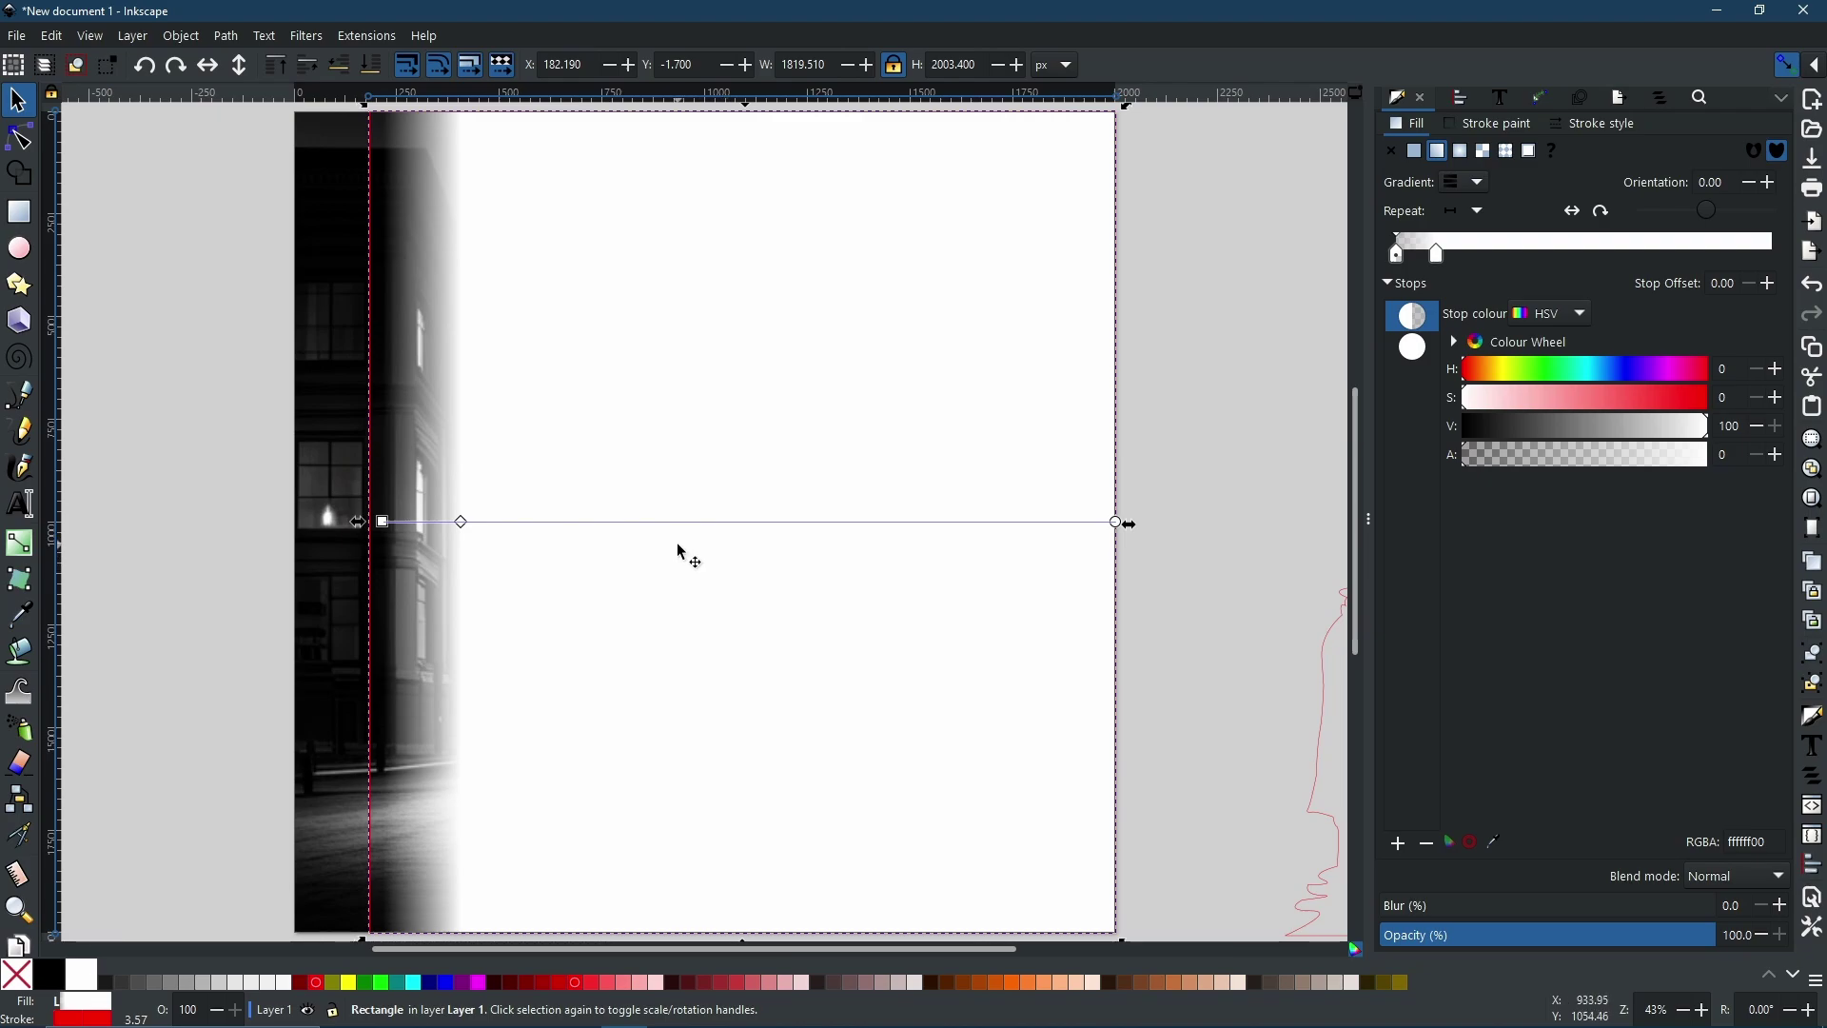
# - Mask the street photo with the gradient rectangle via Object > Mask > Set Mask, then deselect
pyautogui.press('shift')
pyautogui.keyDown('shift'); pyautogui.click(327, 417); pyautogui.keyUp('shift')
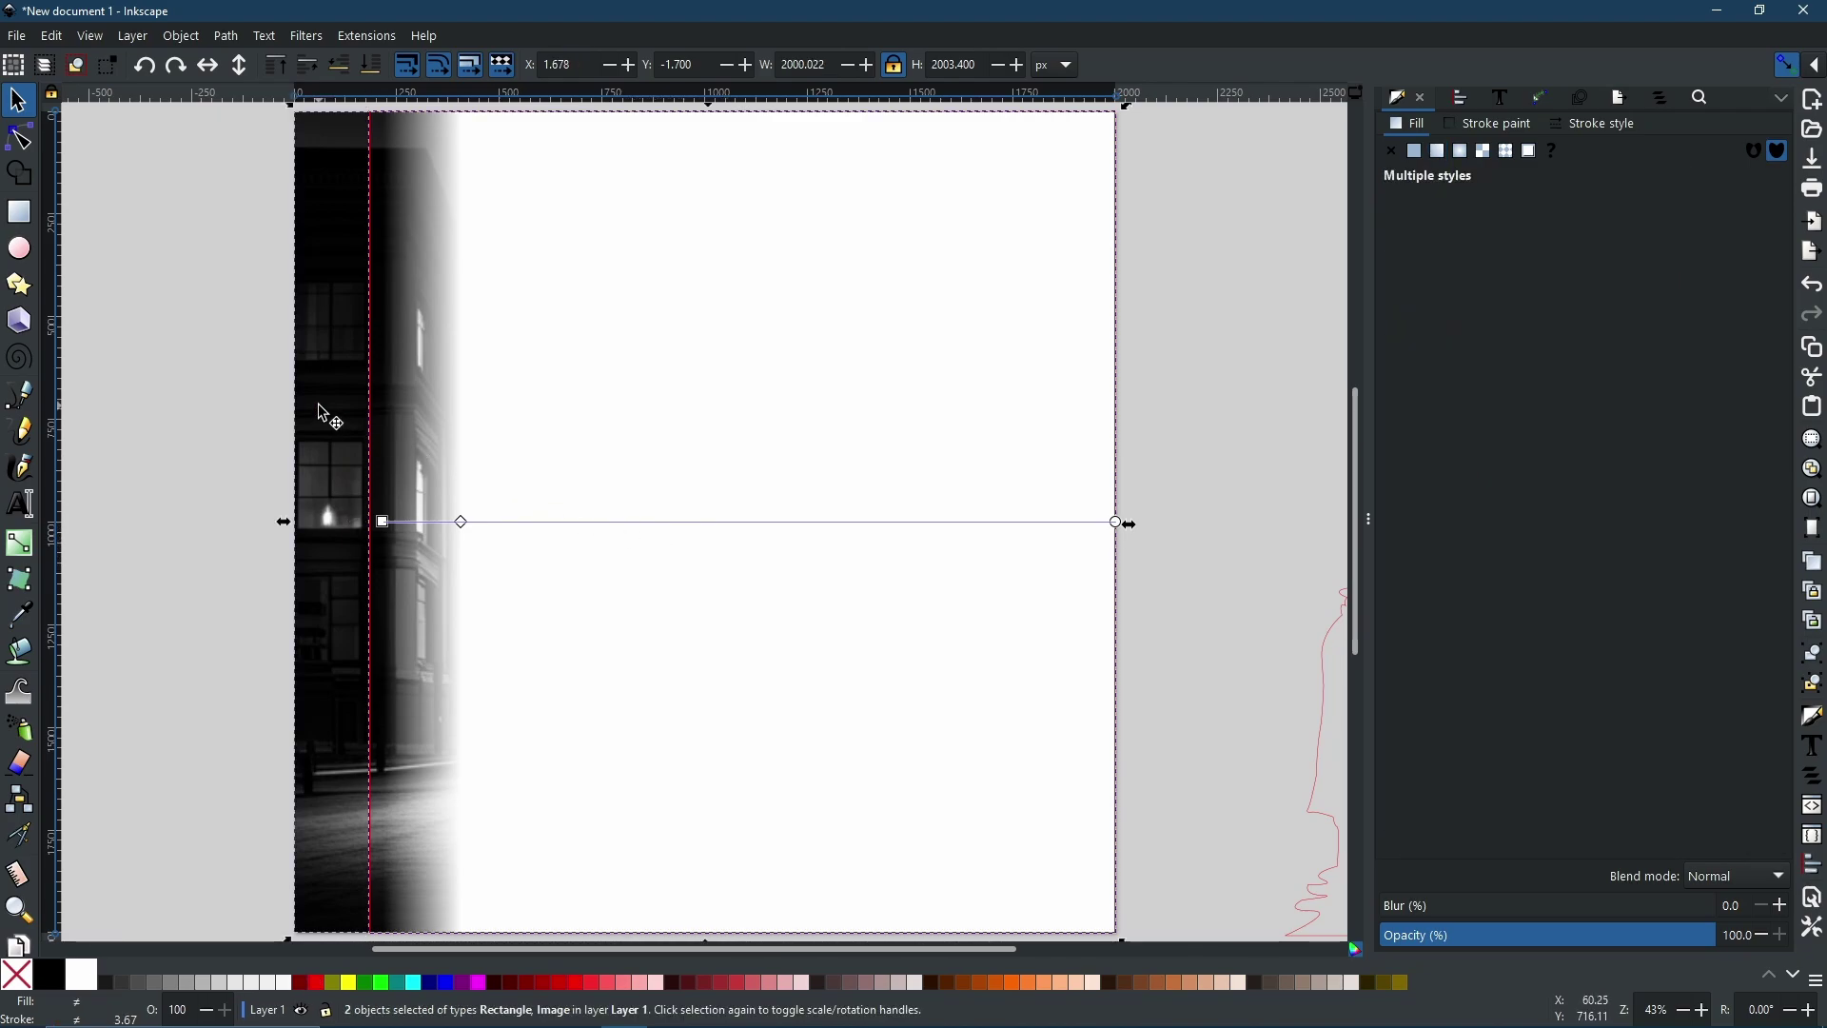
pyautogui.rightClick(696, 438)
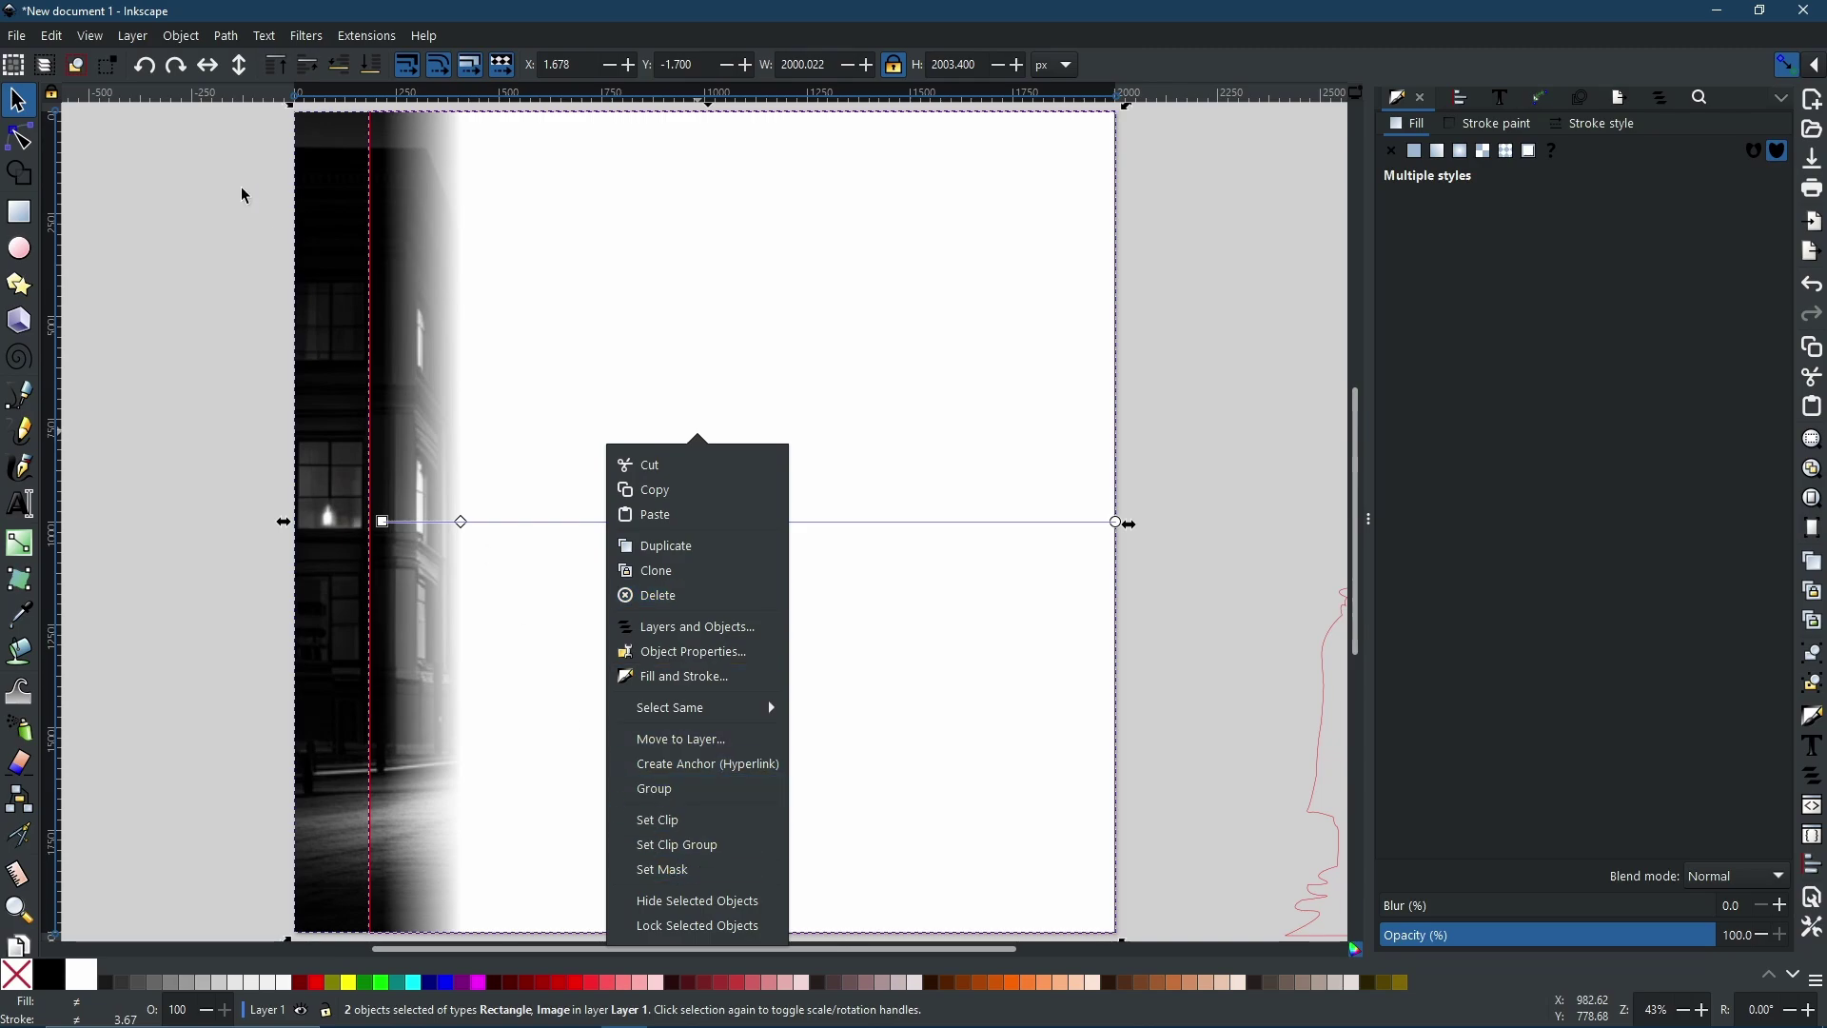
pyautogui.click(191, 43)
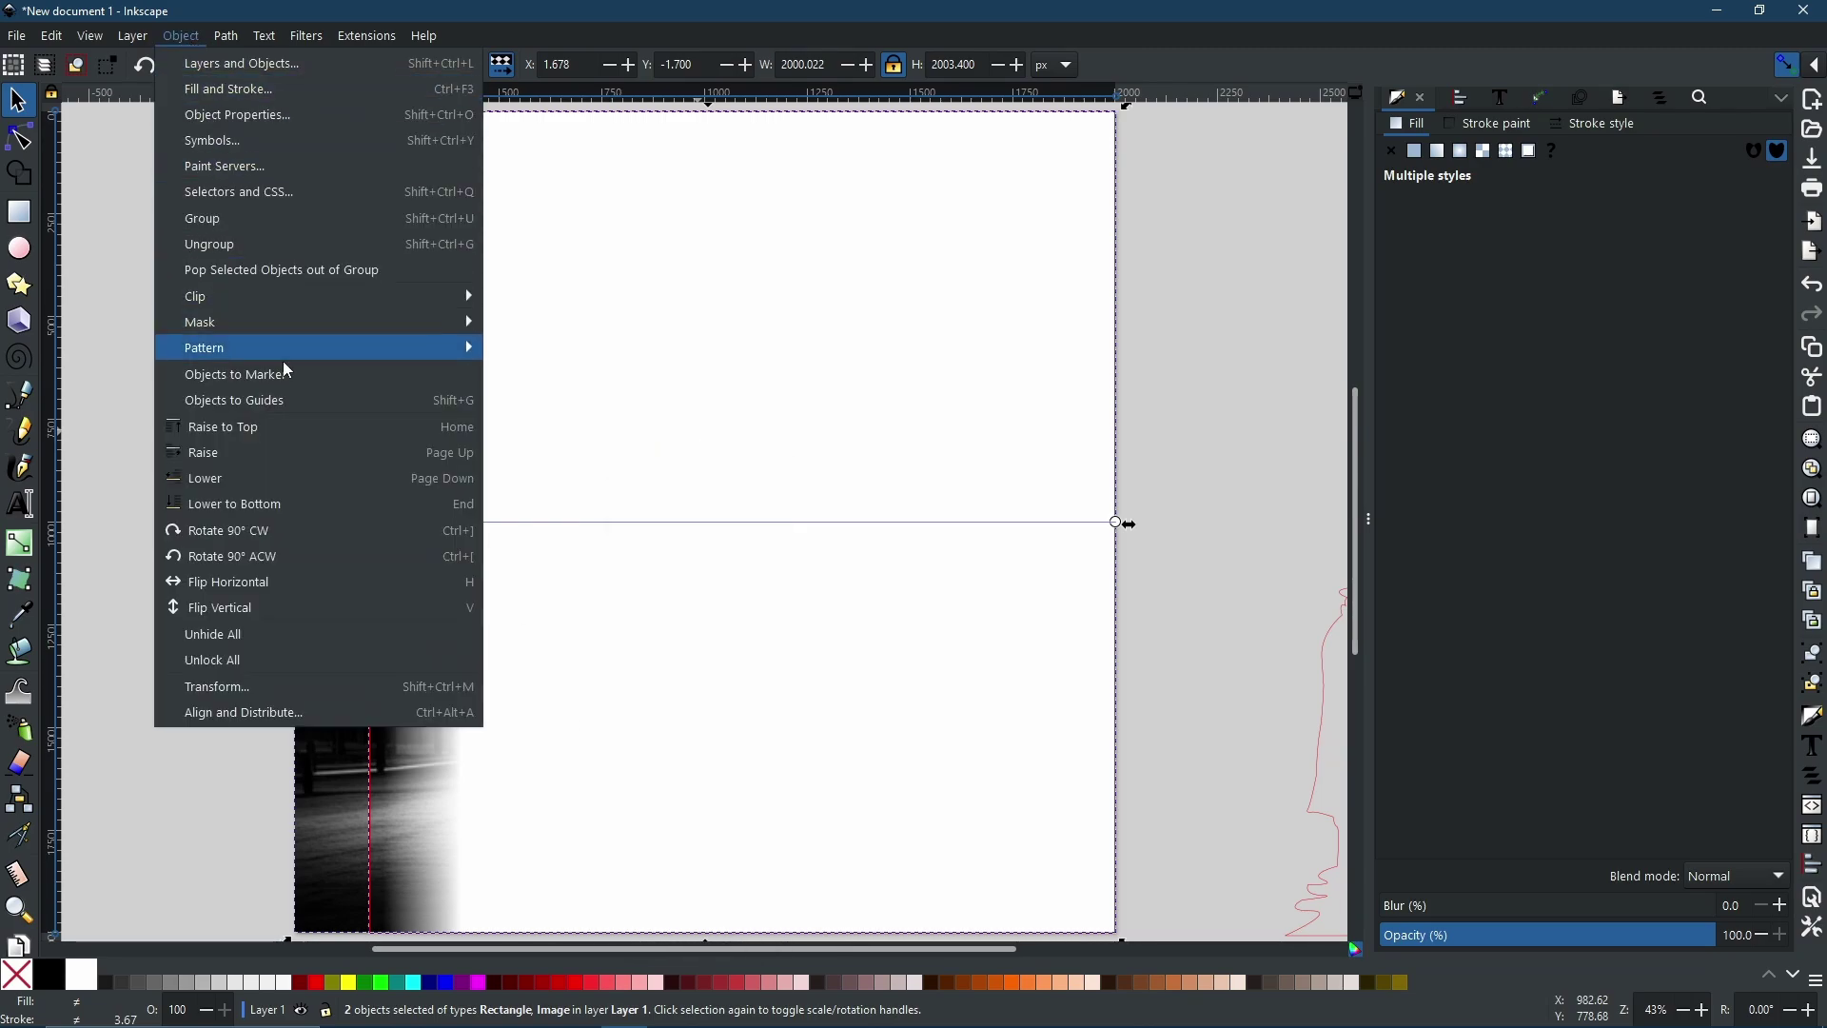
pyautogui.moveTo(200, 321)
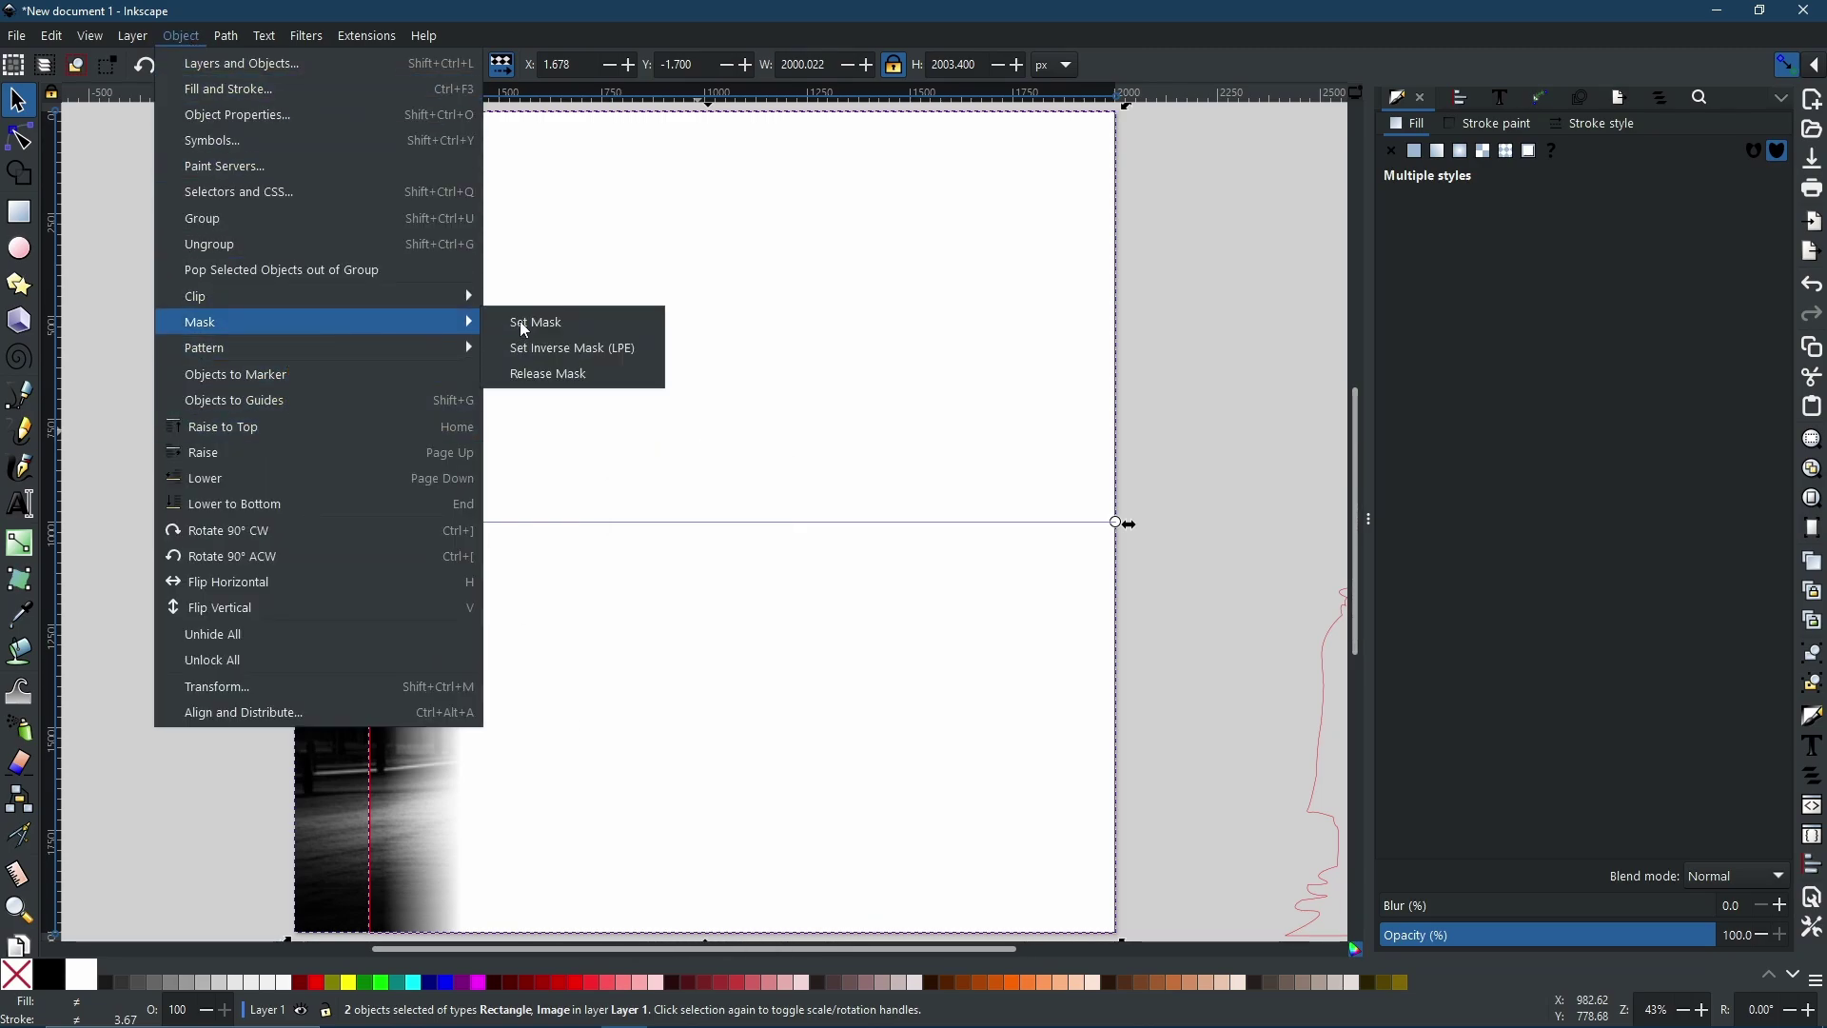
pyautogui.click(524, 326)
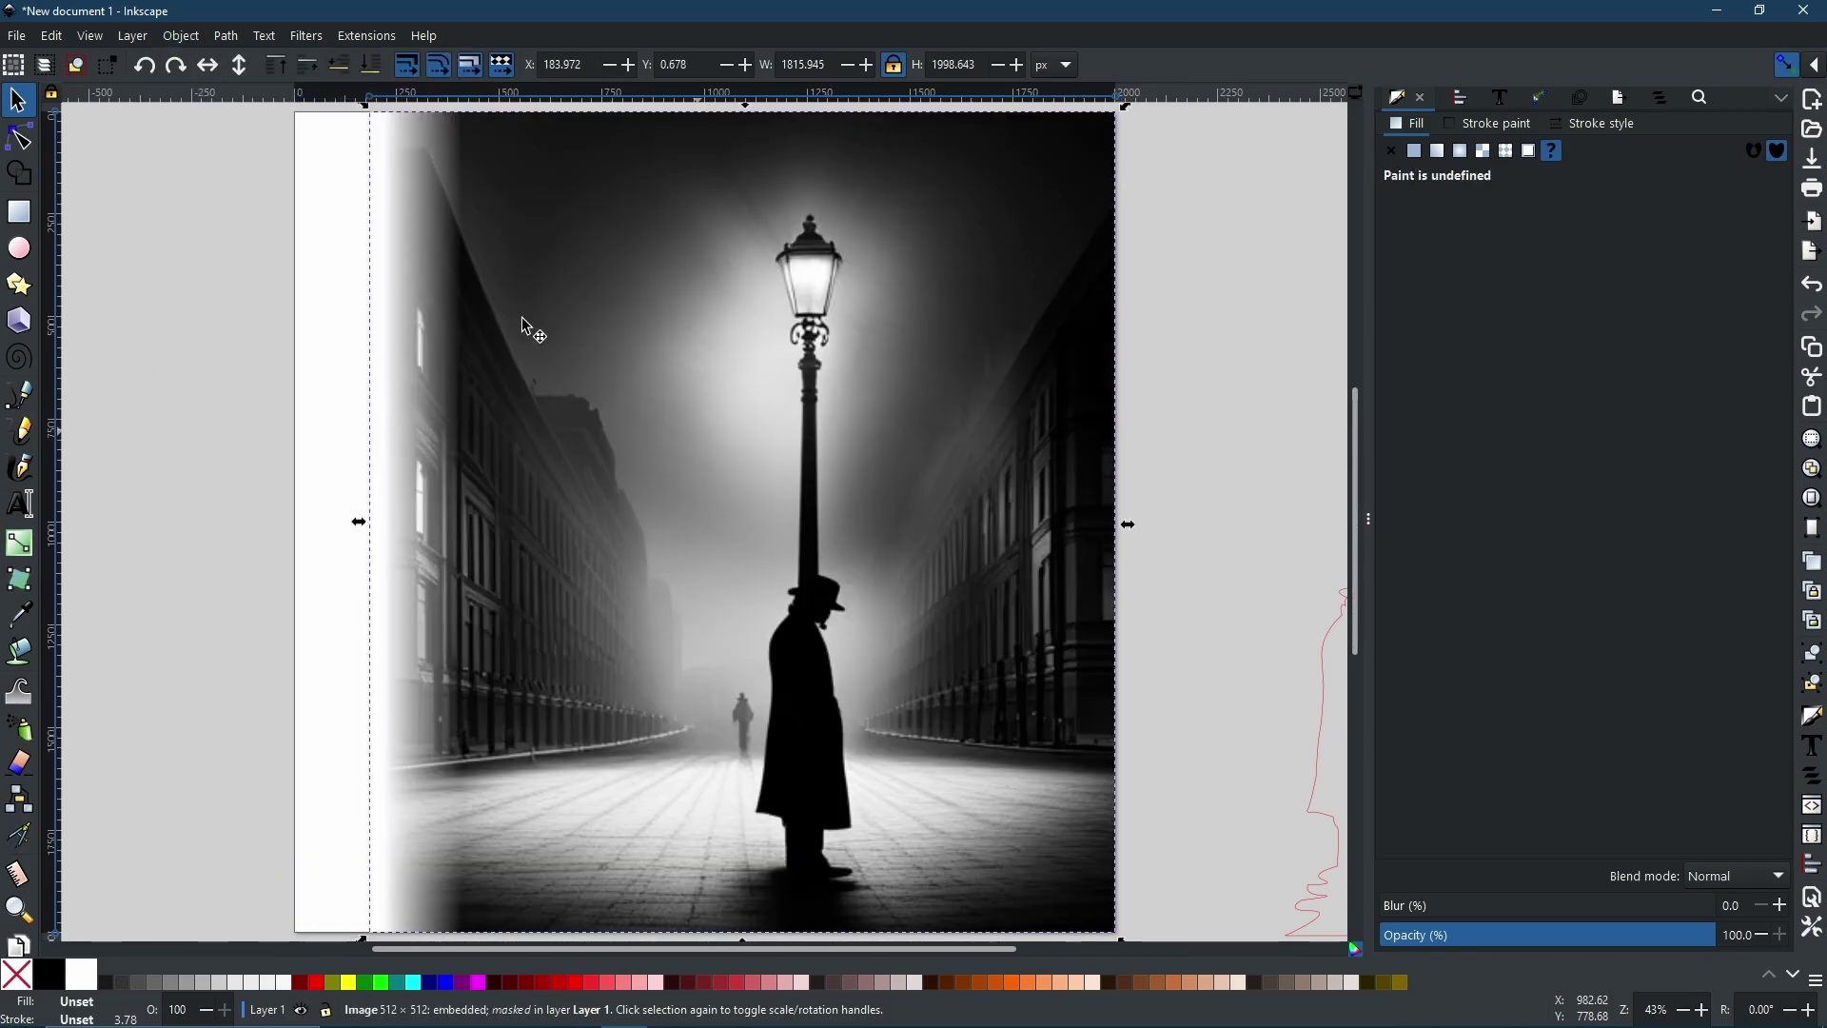
pyautogui.click(181, 319)
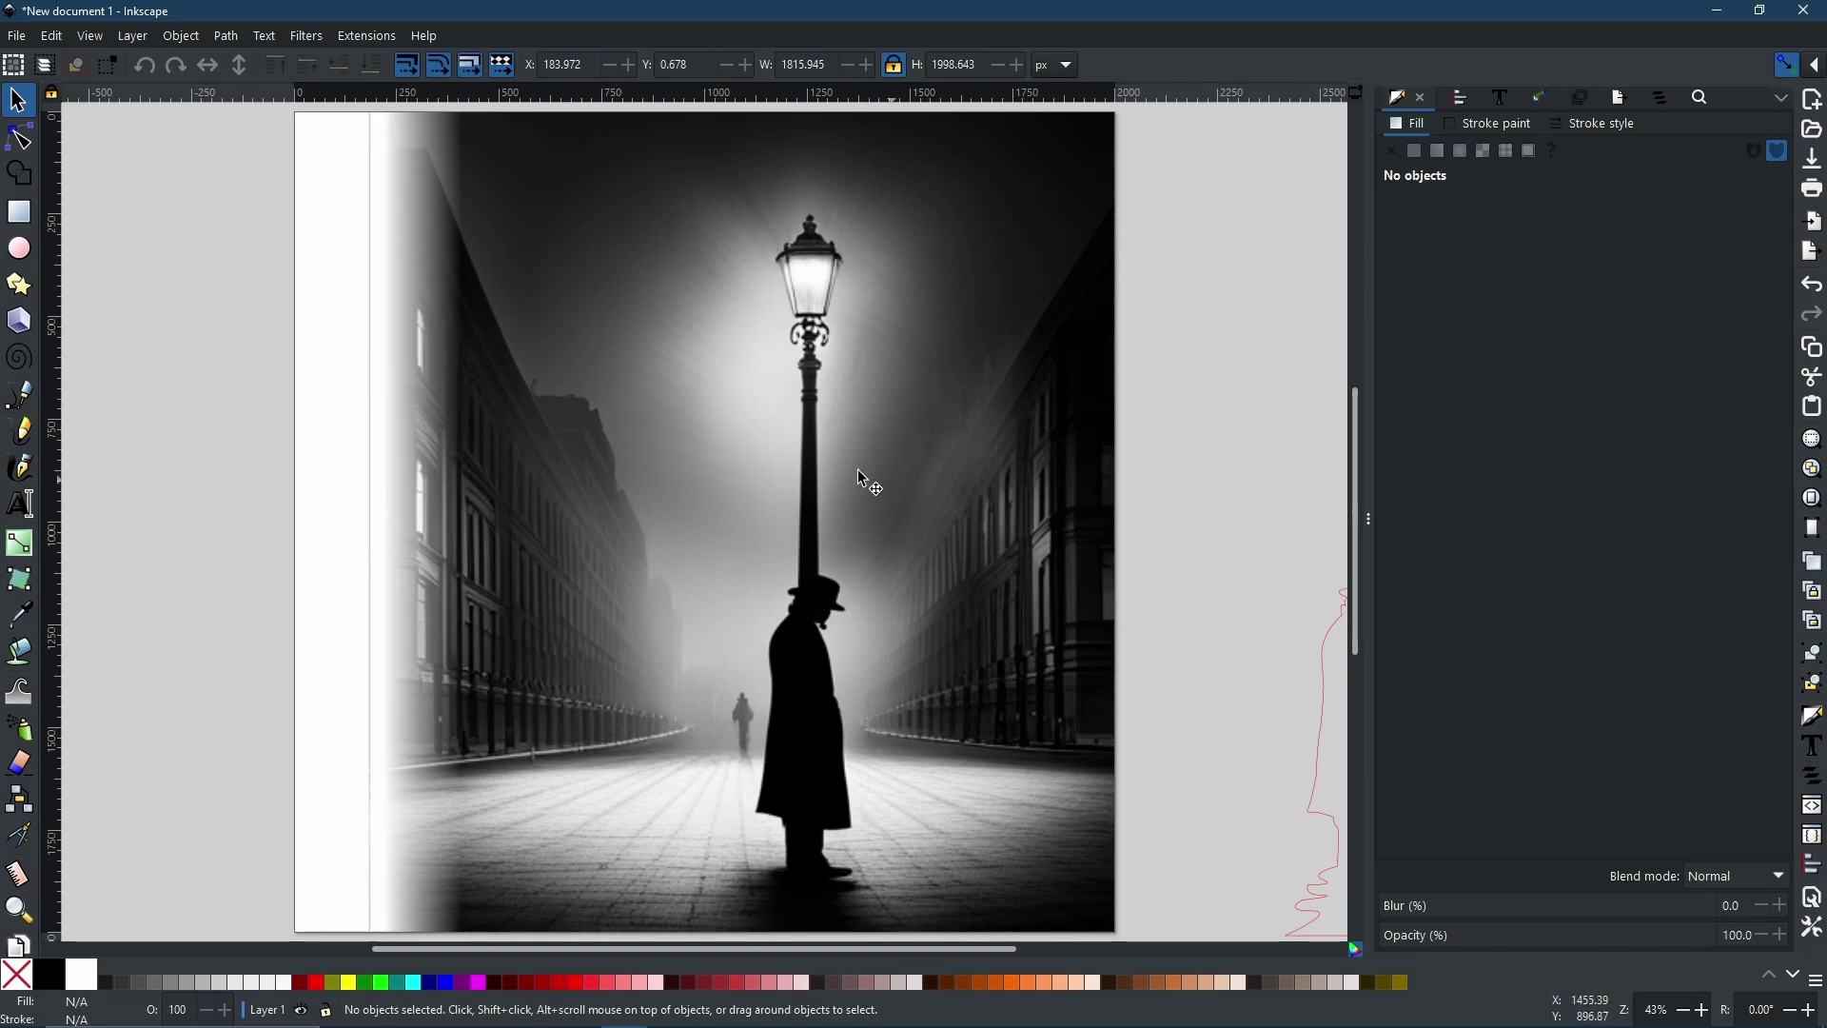
# - Draw an ellipse over the street lamp with no outline
pyautogui.click(20, 246)
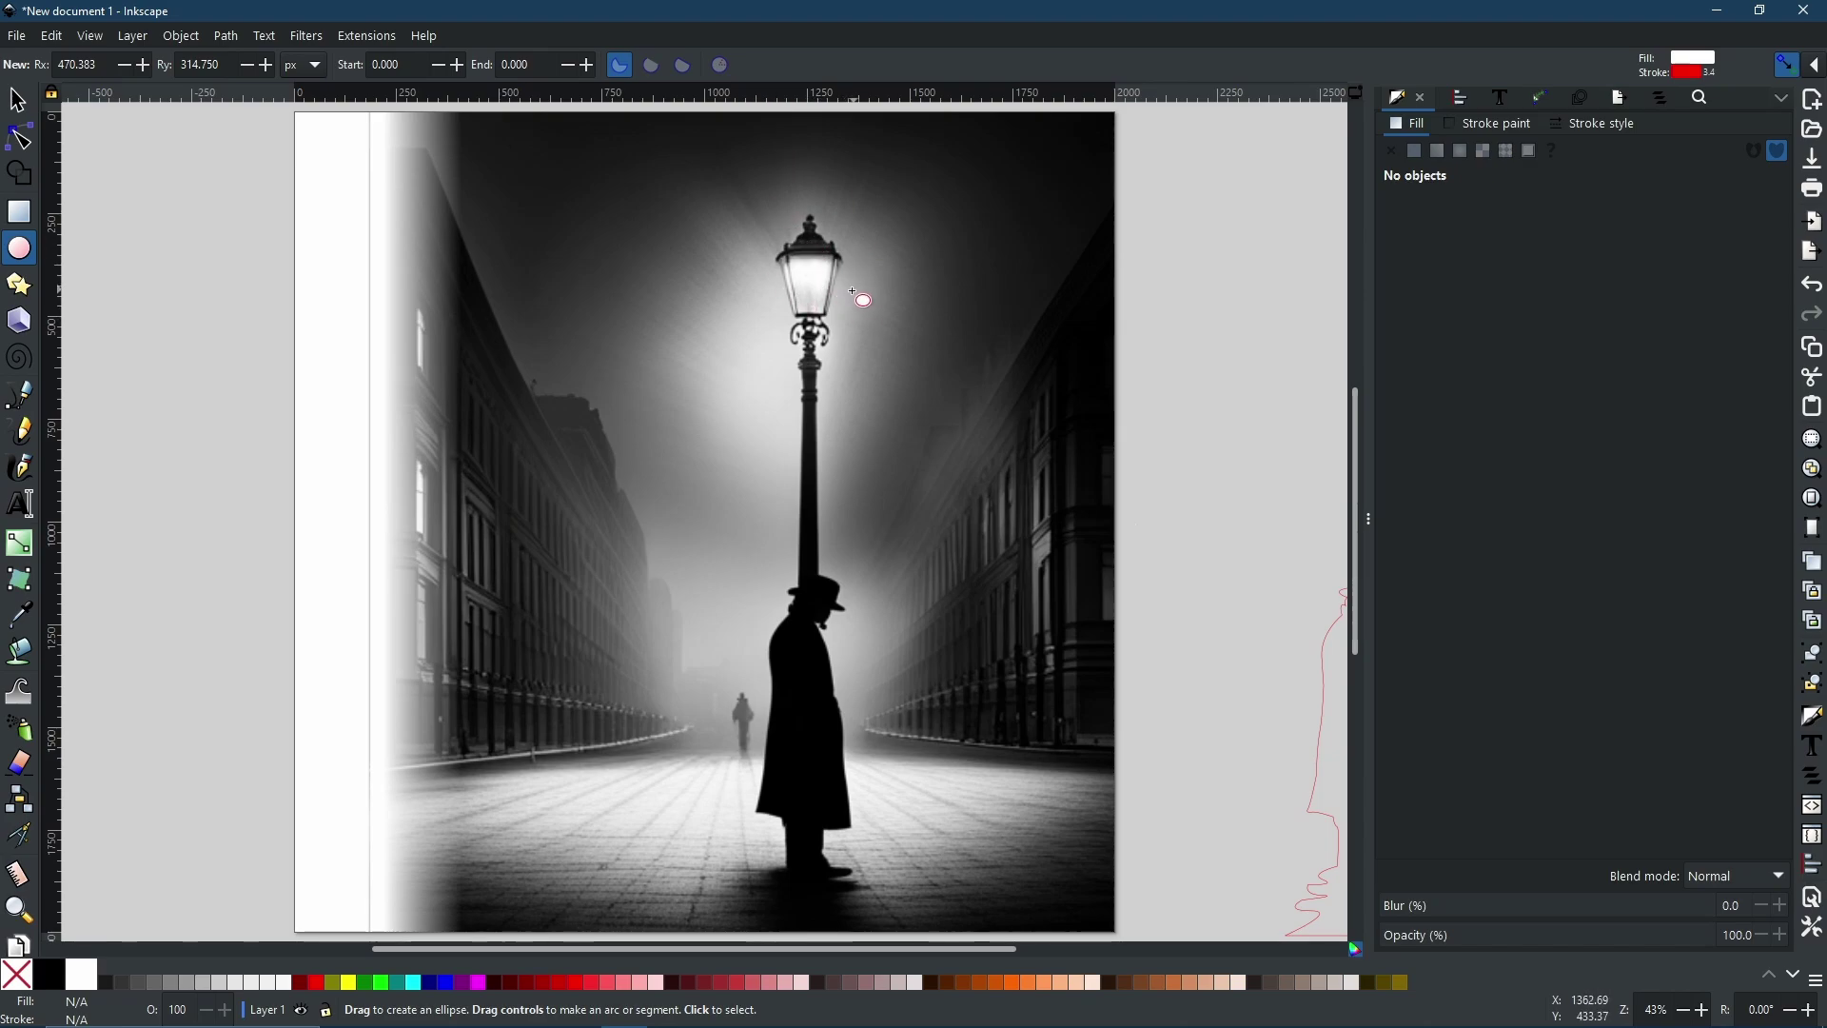
pyautogui.moveTo(814, 283); pyautogui.dragTo(1066, 479)
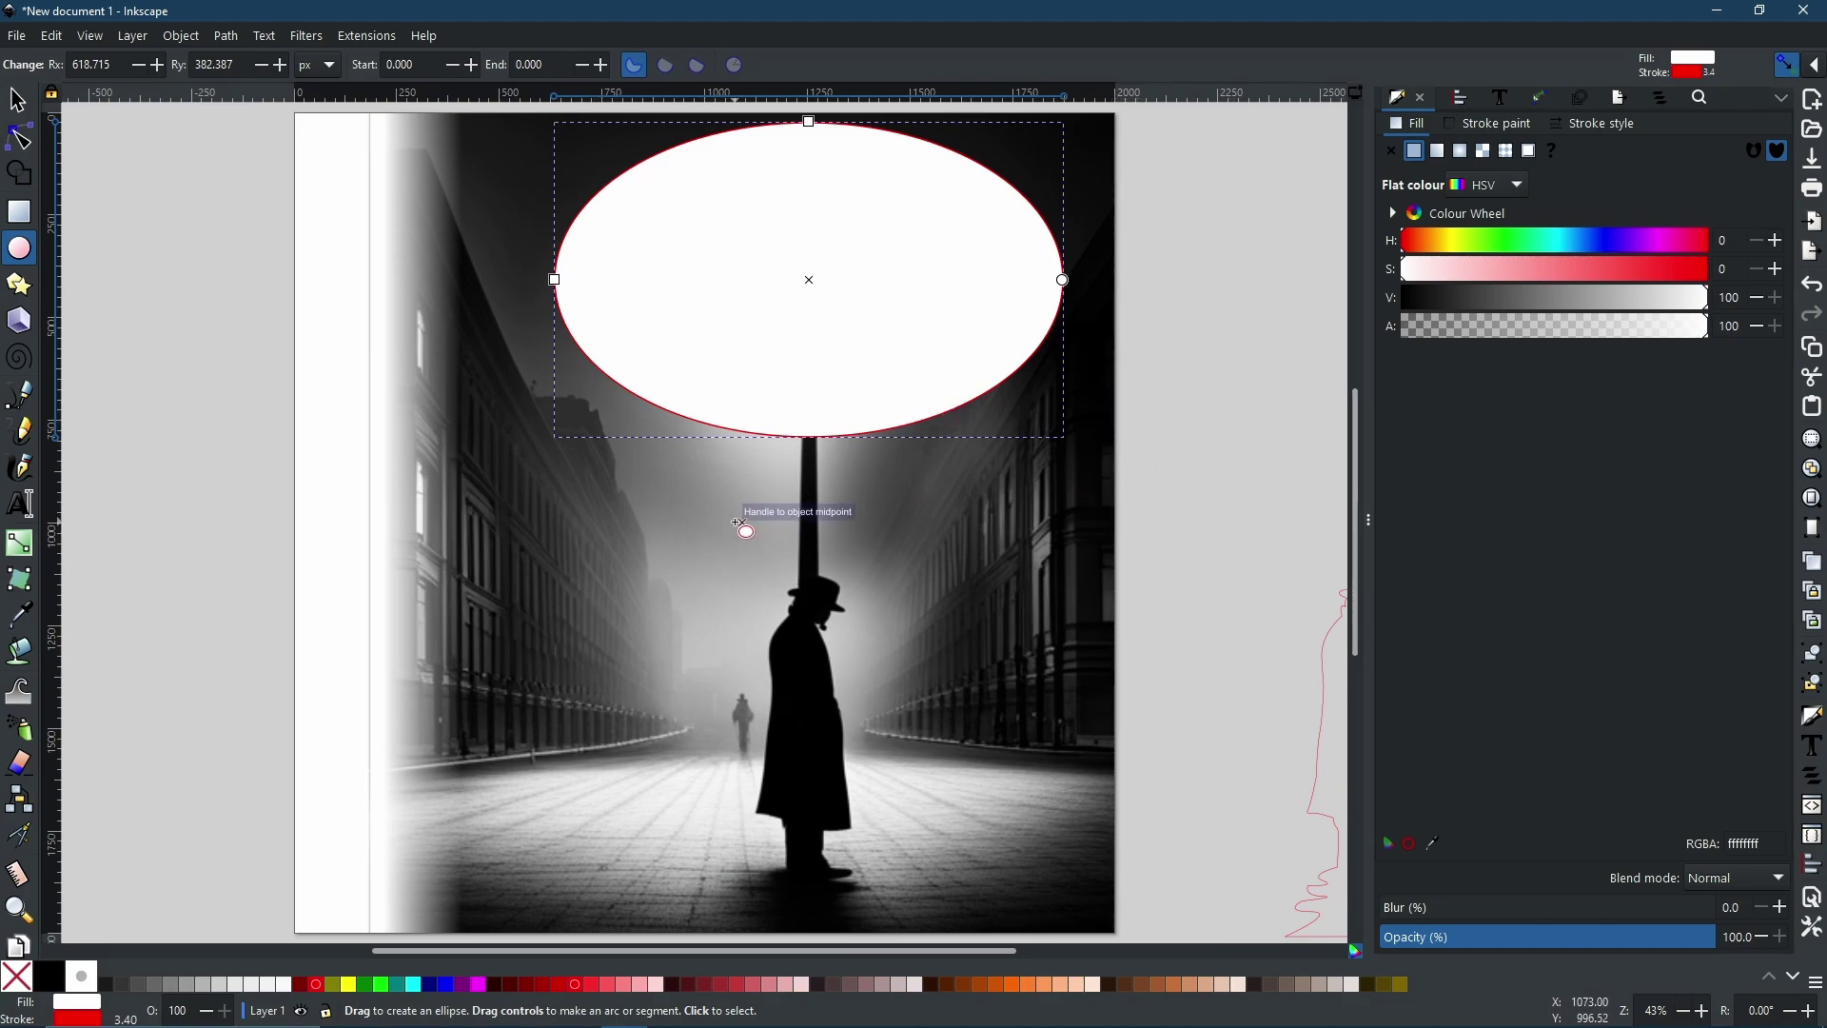
pyautogui.keyDown('shift'); pyautogui.click(18, 980); pyautogui.keyUp('shift')
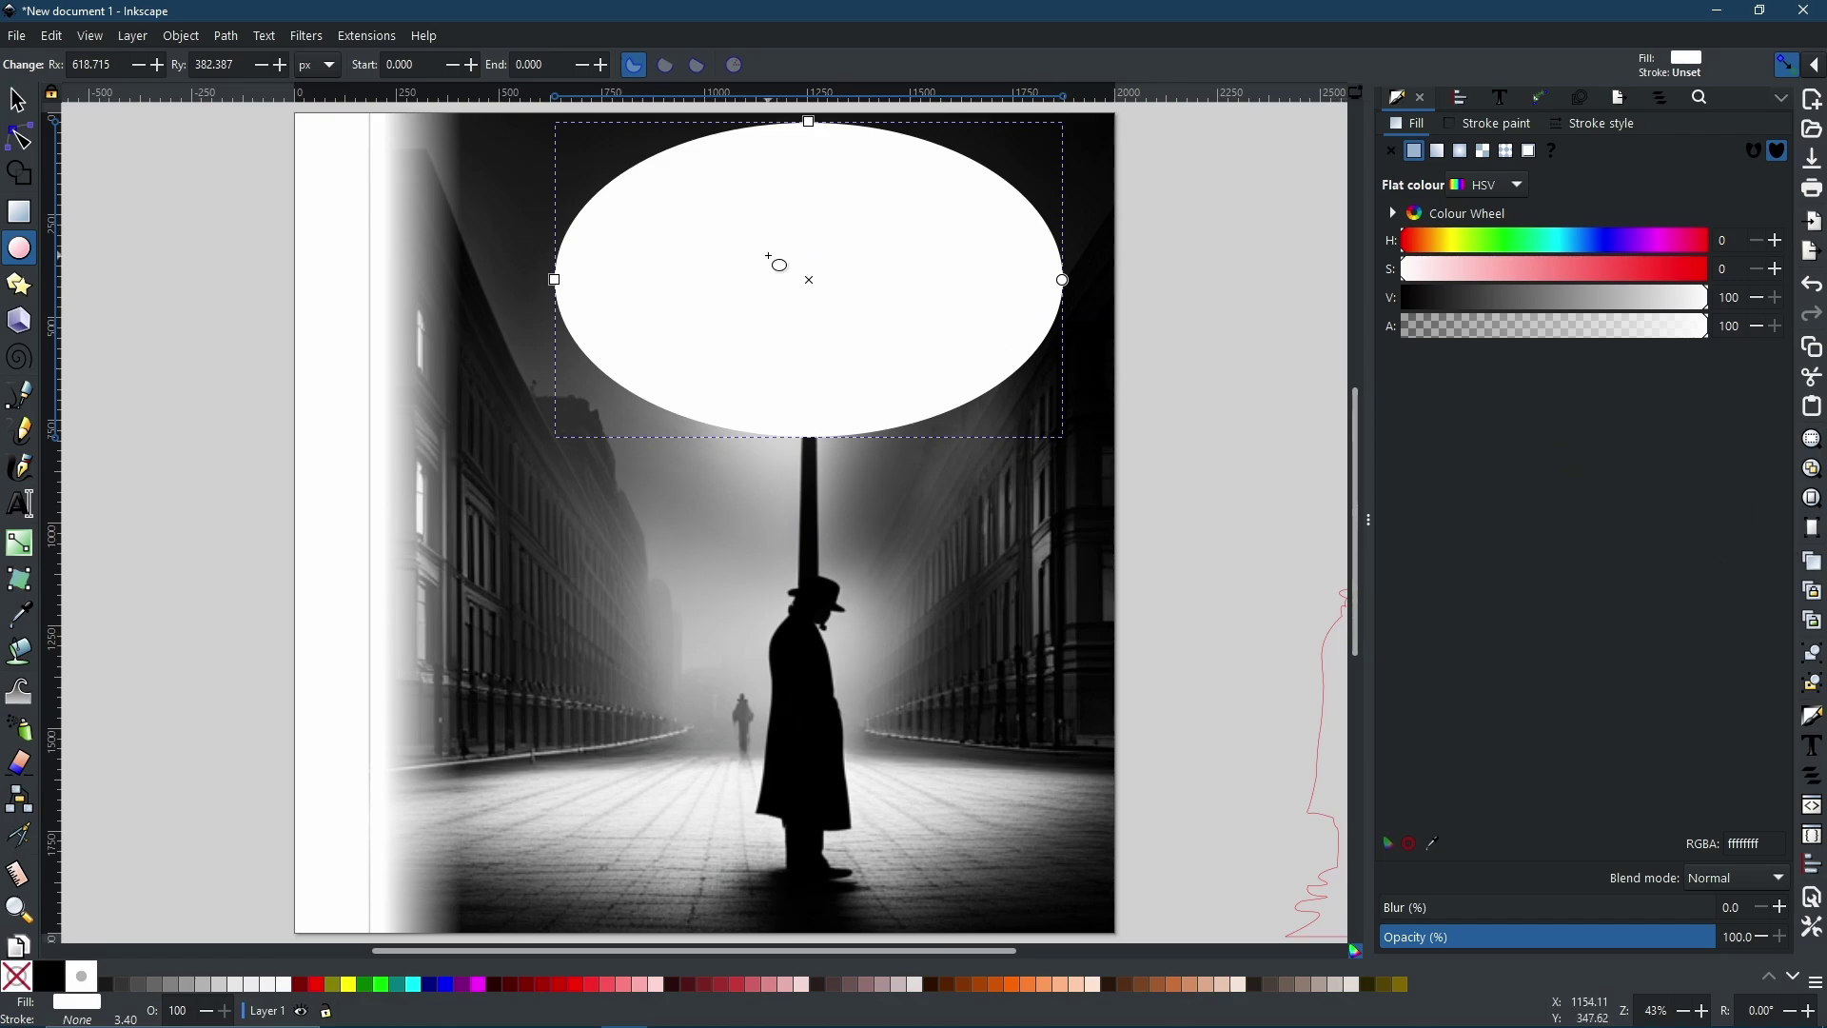
# - Fill the ellipse with a radial gradient, narrow its radii, and select it with the photo
pyautogui.click(1460, 151)
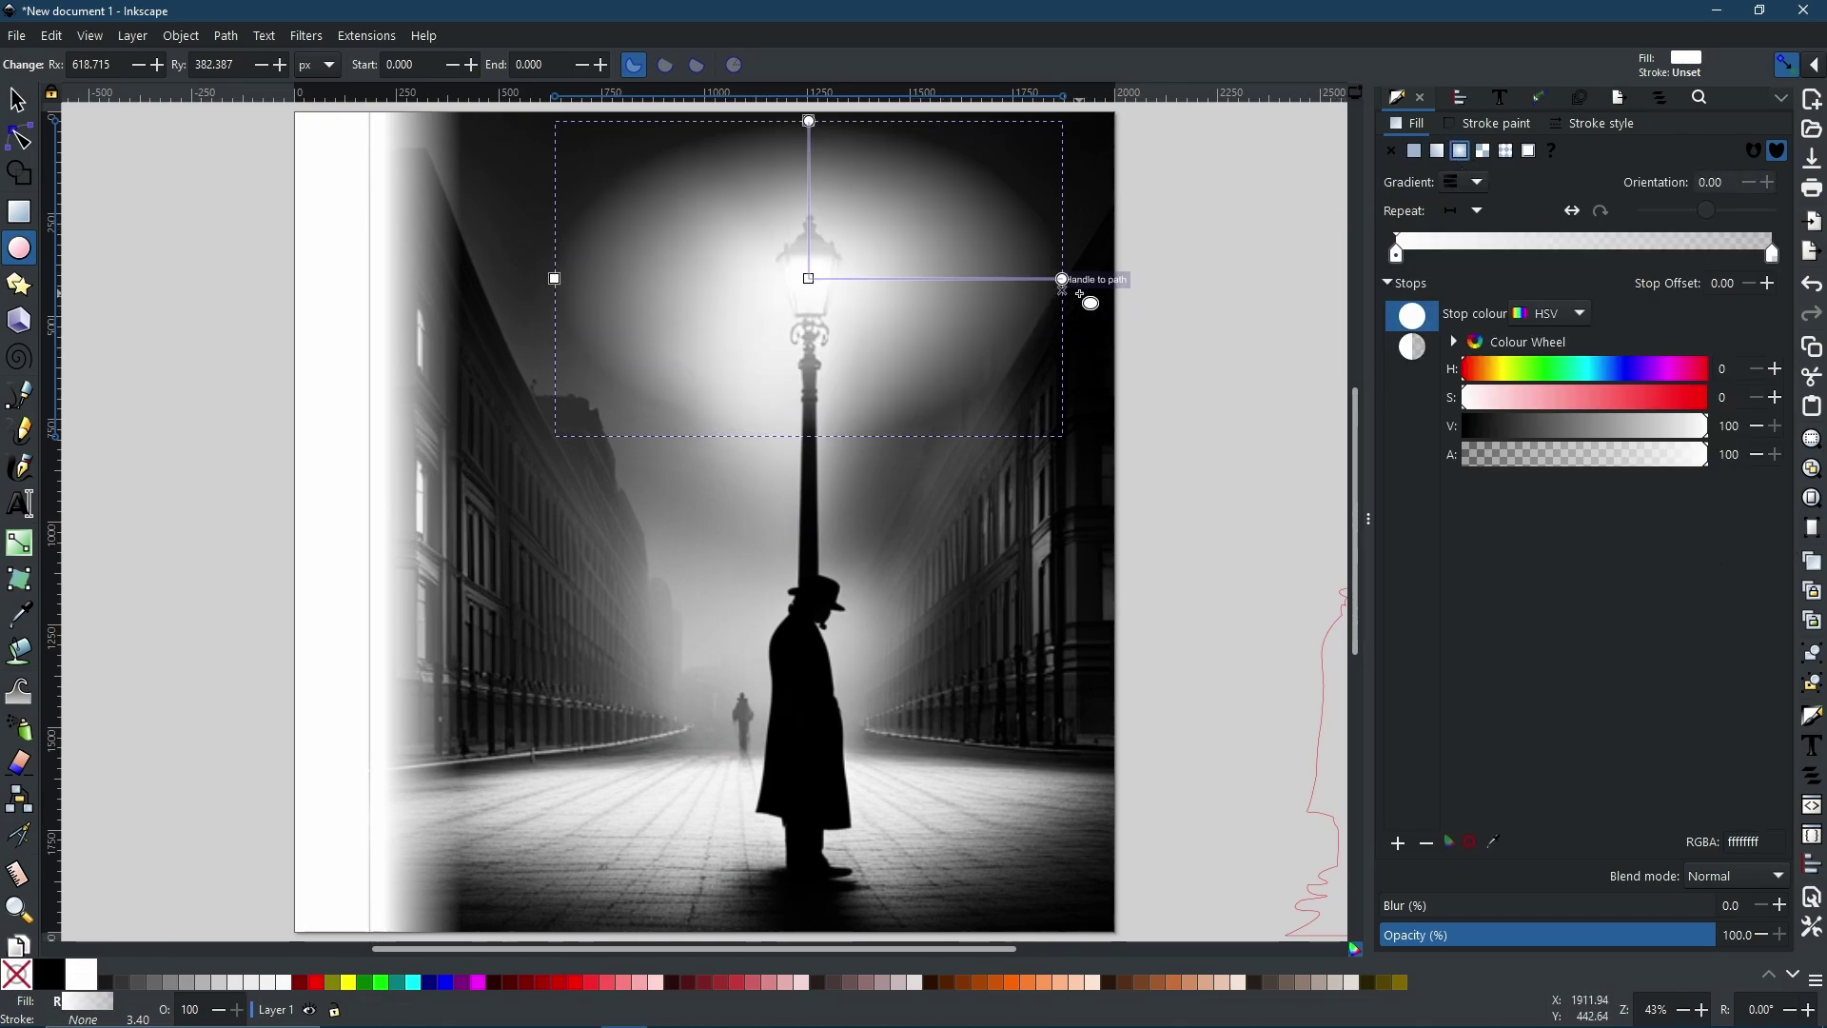
pyautogui.moveTo(1062, 284); pyautogui.dragTo(1016, 280)
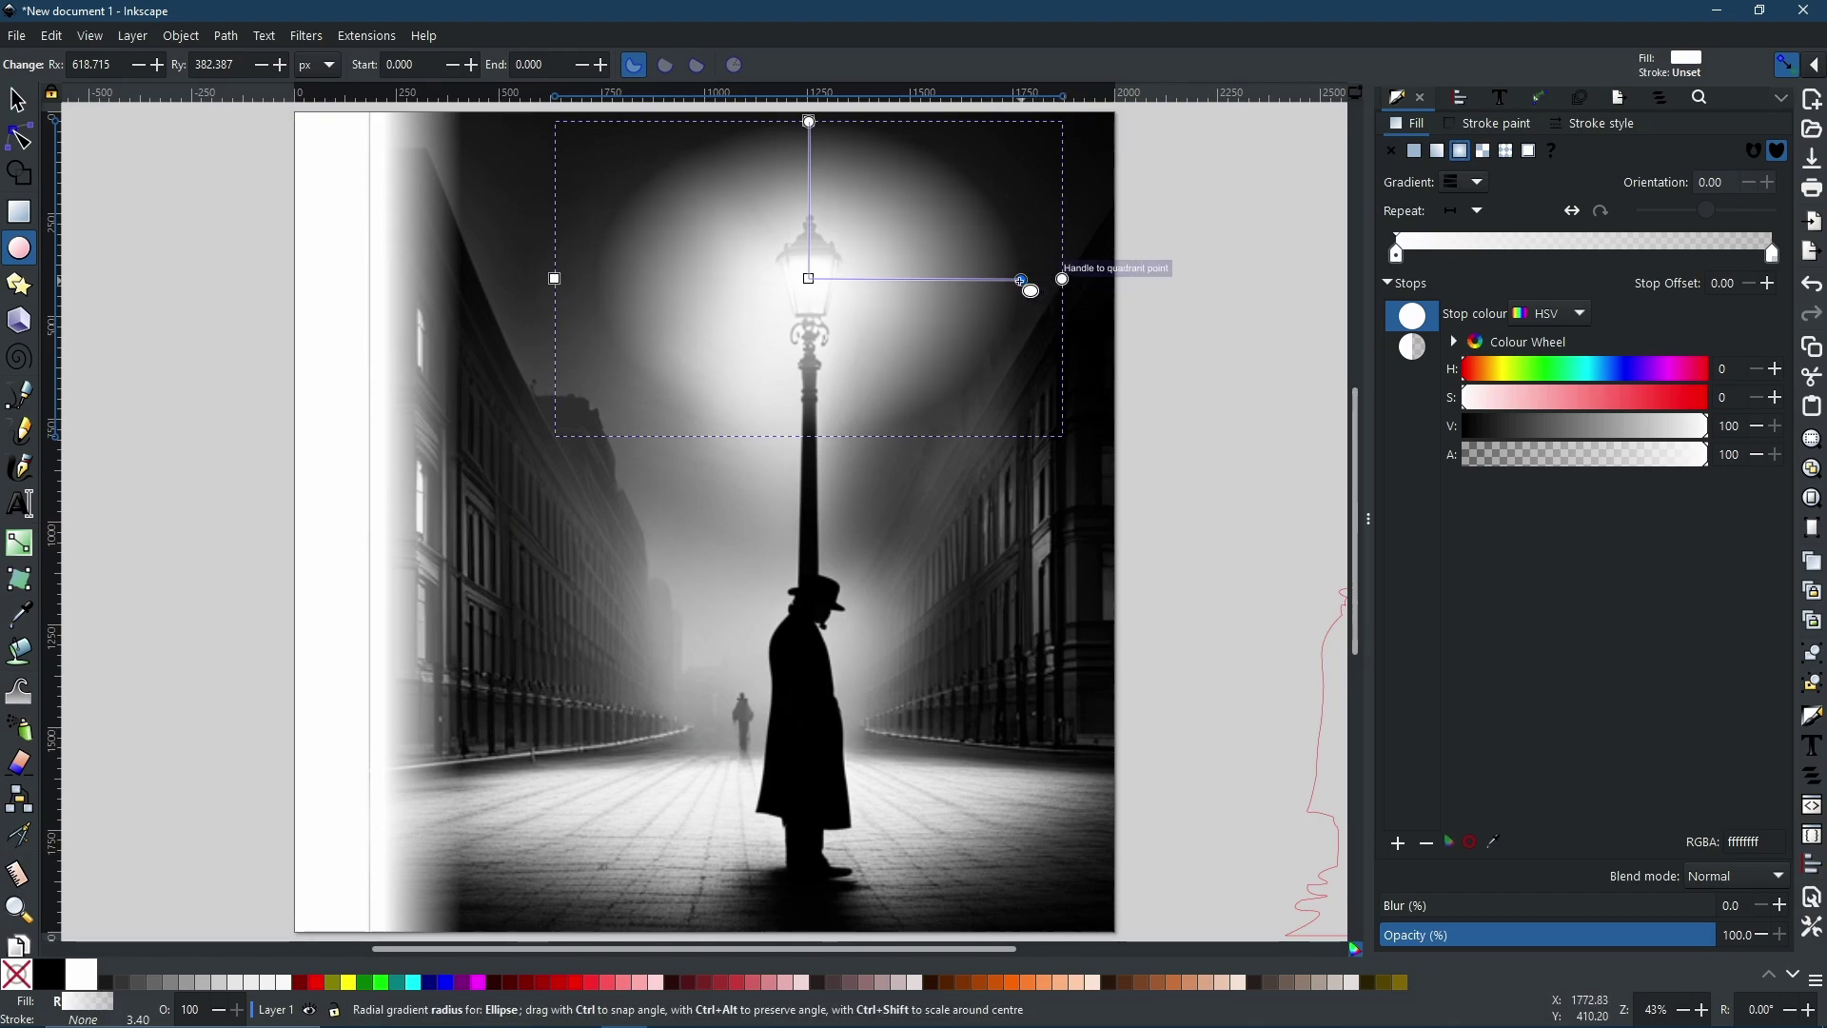
pyautogui.moveTo(810, 125); pyautogui.dragTo(808, 148)
pyautogui.press('s')
pyautogui.hotkey('ctrl', 'a')
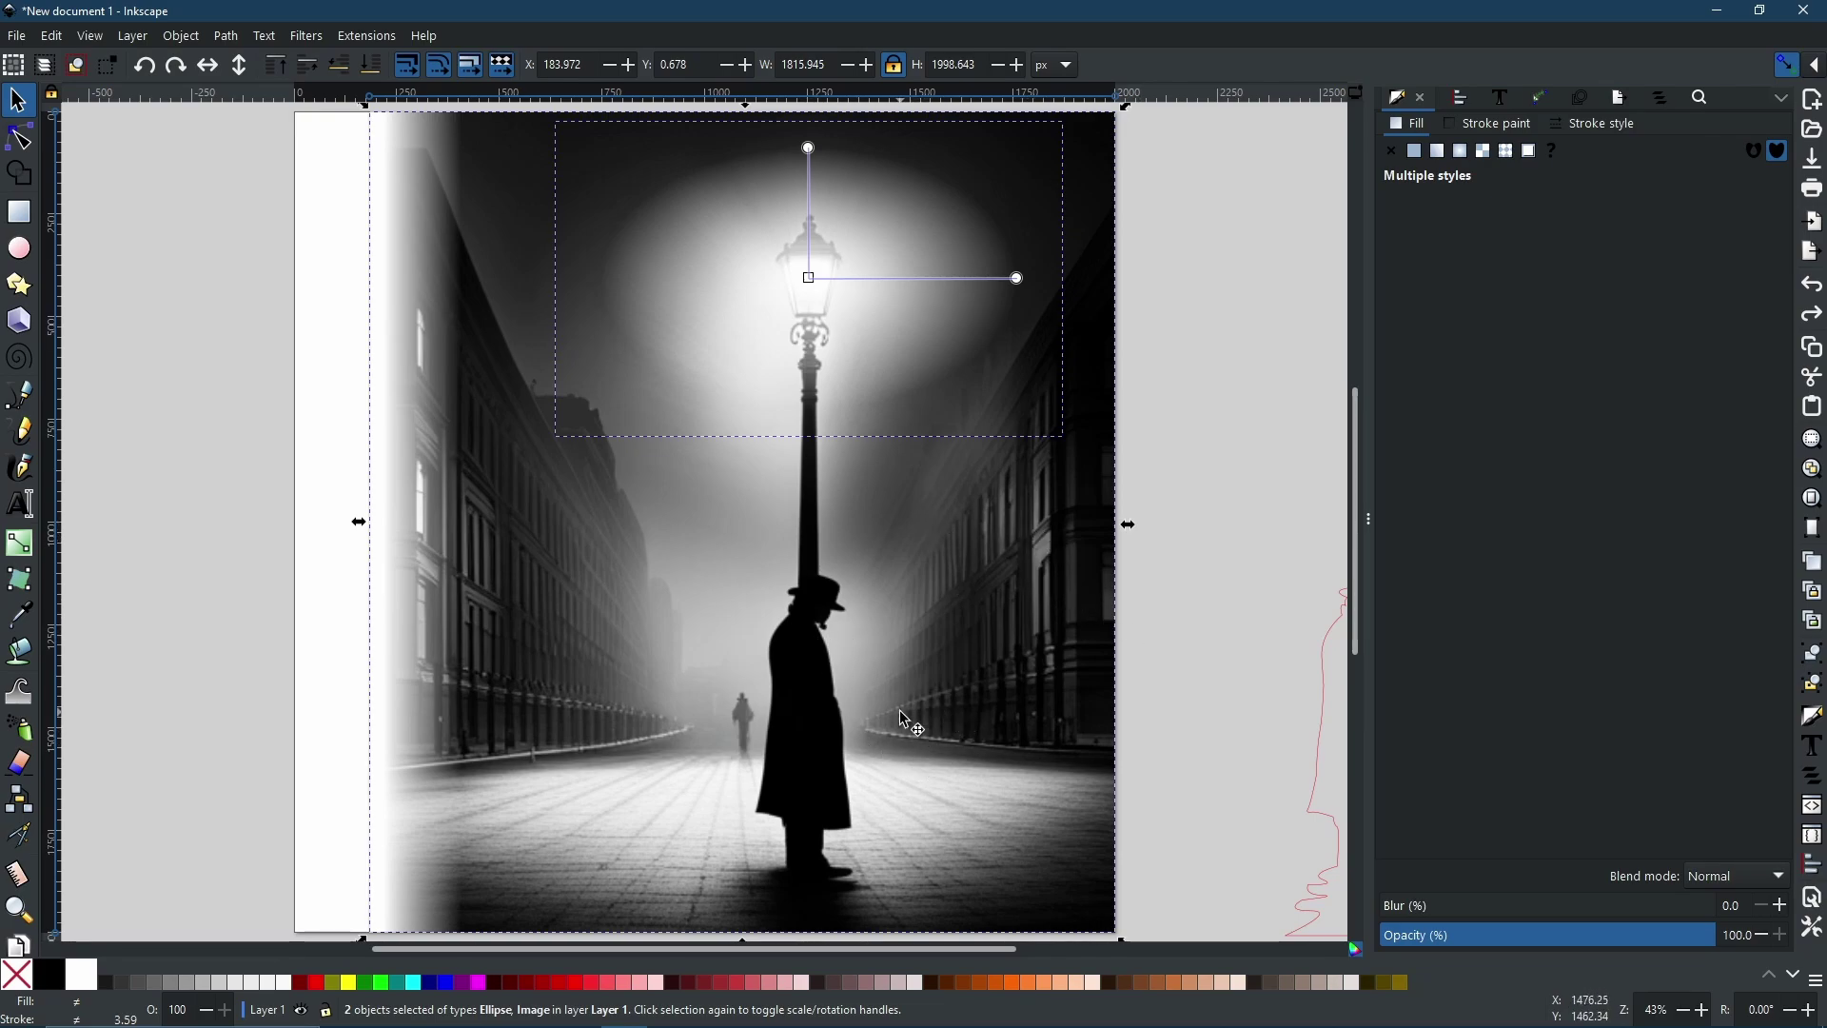
# - Mask the photo with the glow ellipse and move the masked lamp around
pyautogui.click(180, 34)
pyautogui.moveTo(201, 322)
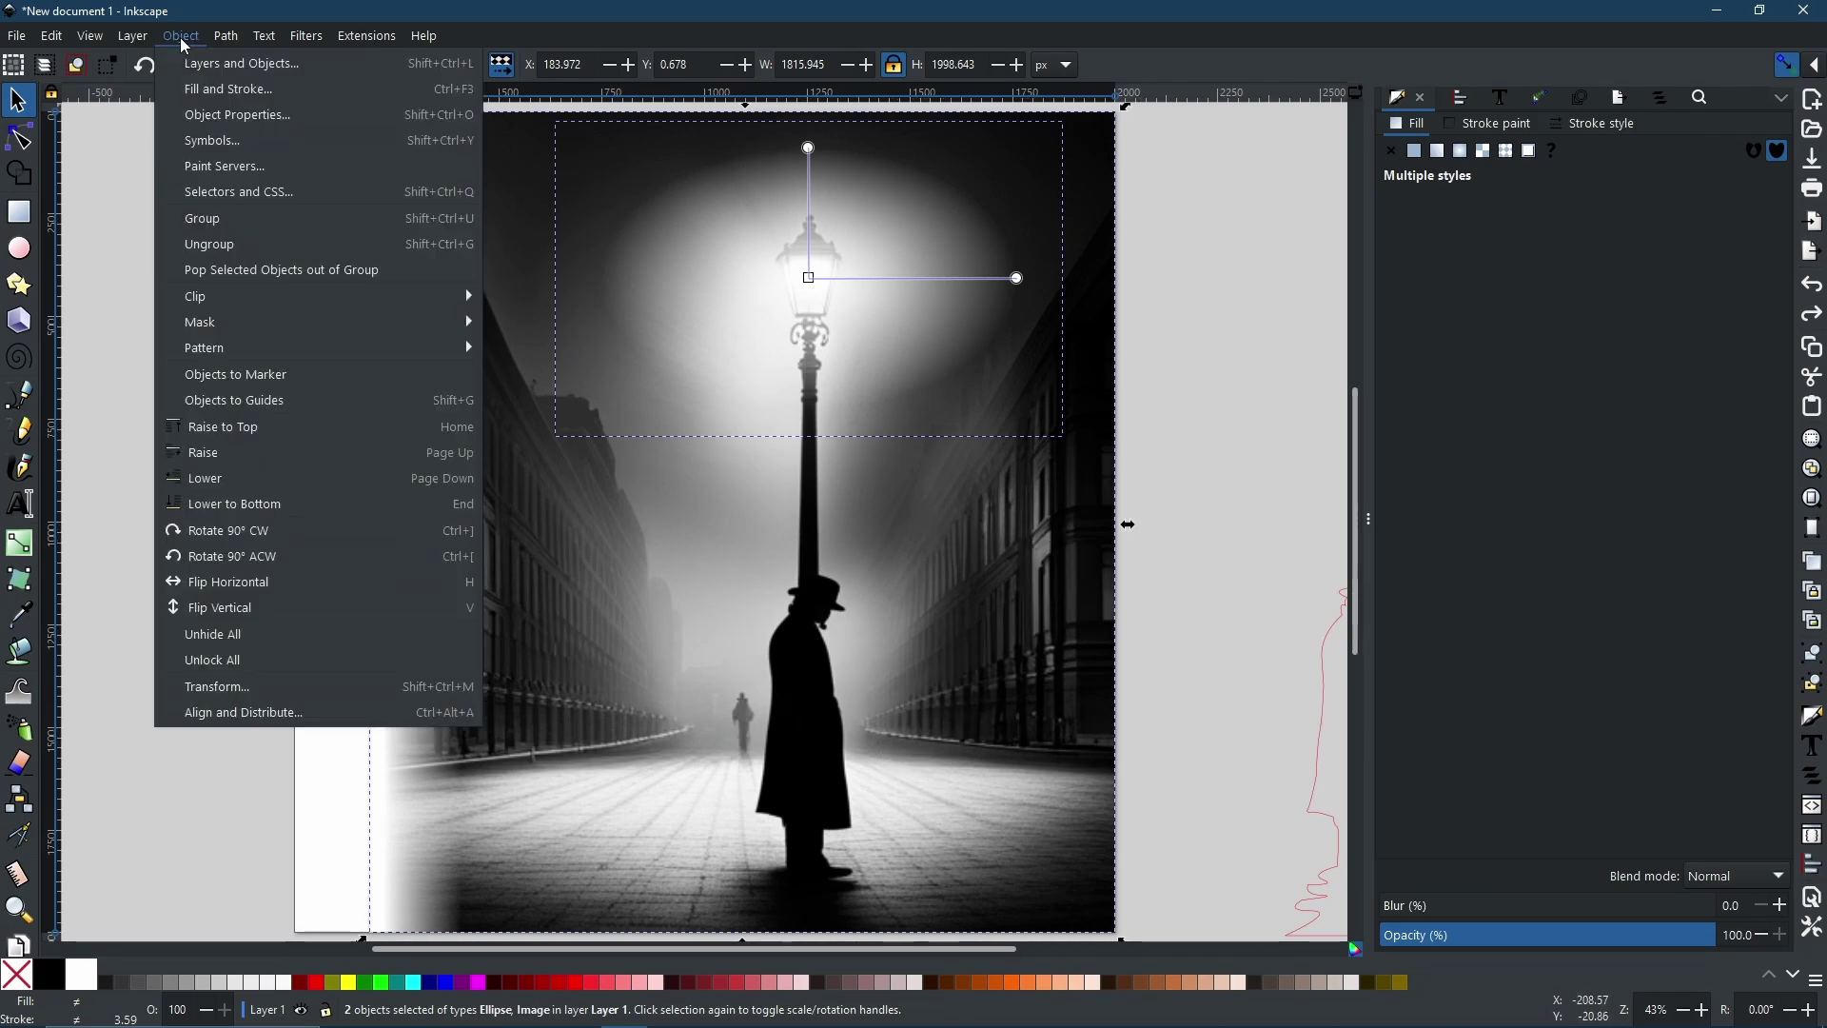
pyautogui.click(571, 323)
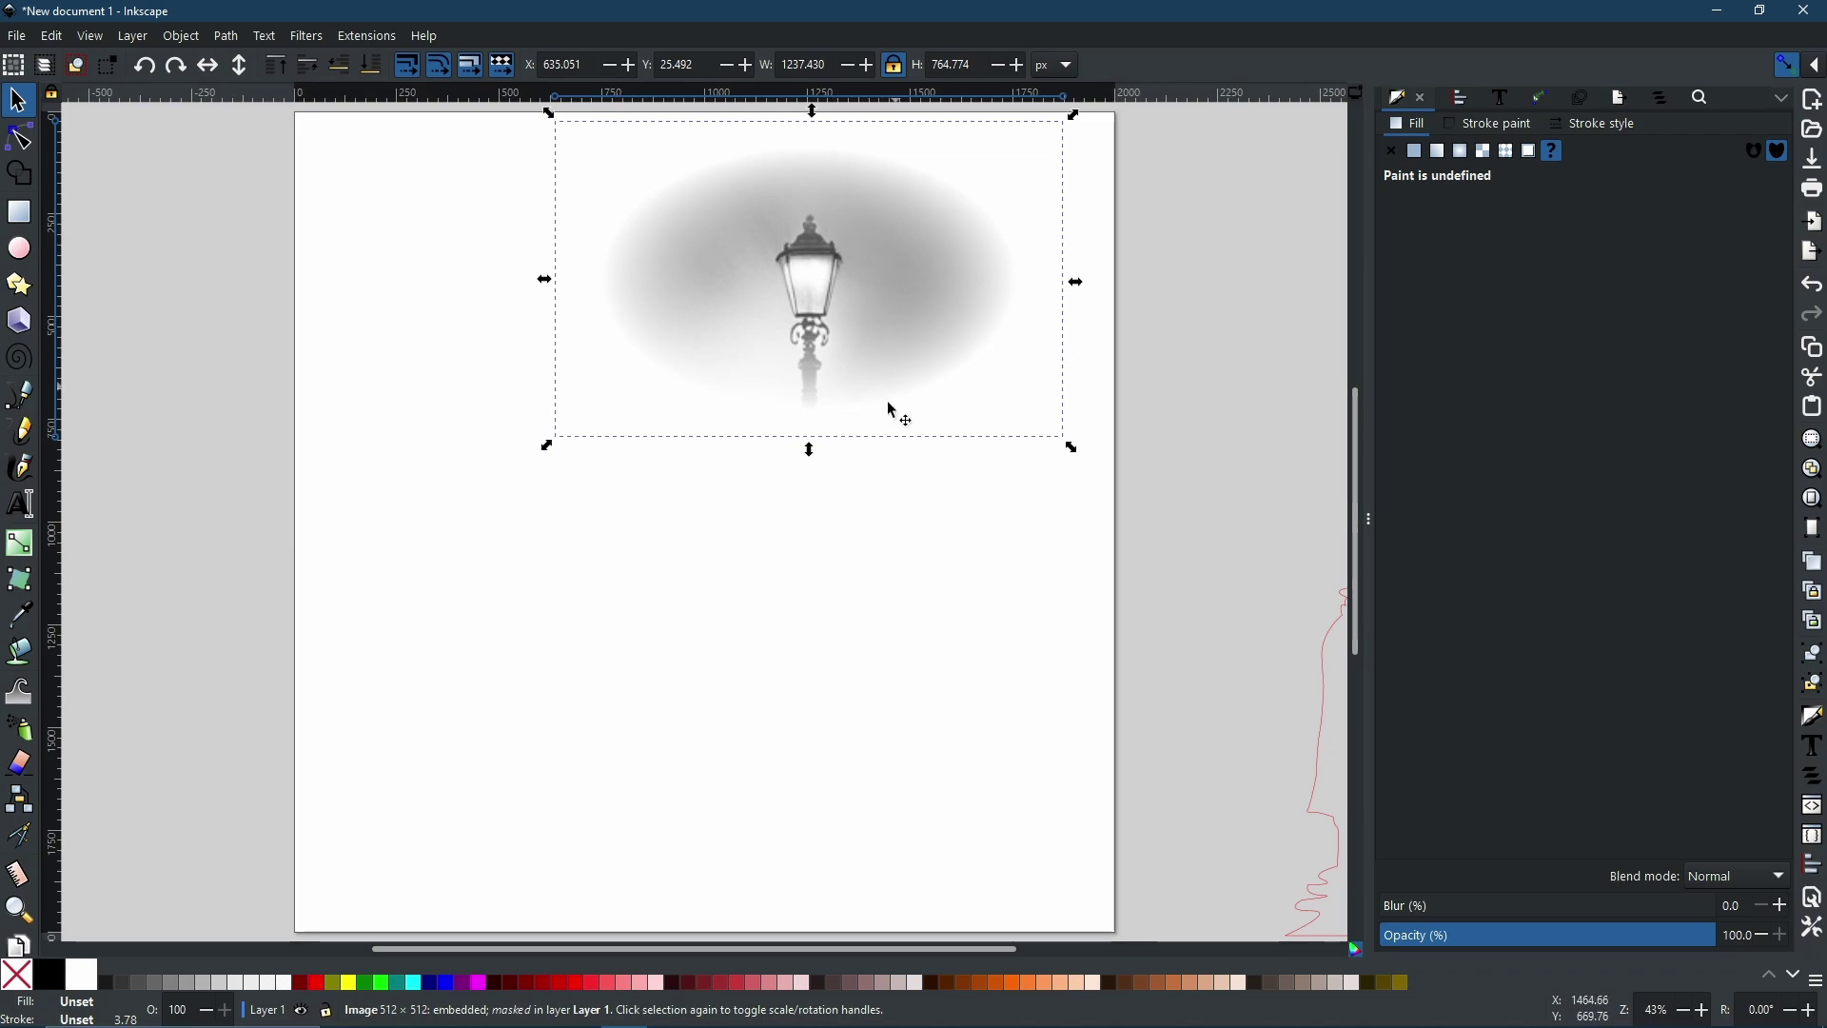
pyautogui.moveTo(817, 289); pyautogui.dragTo(535, 363)
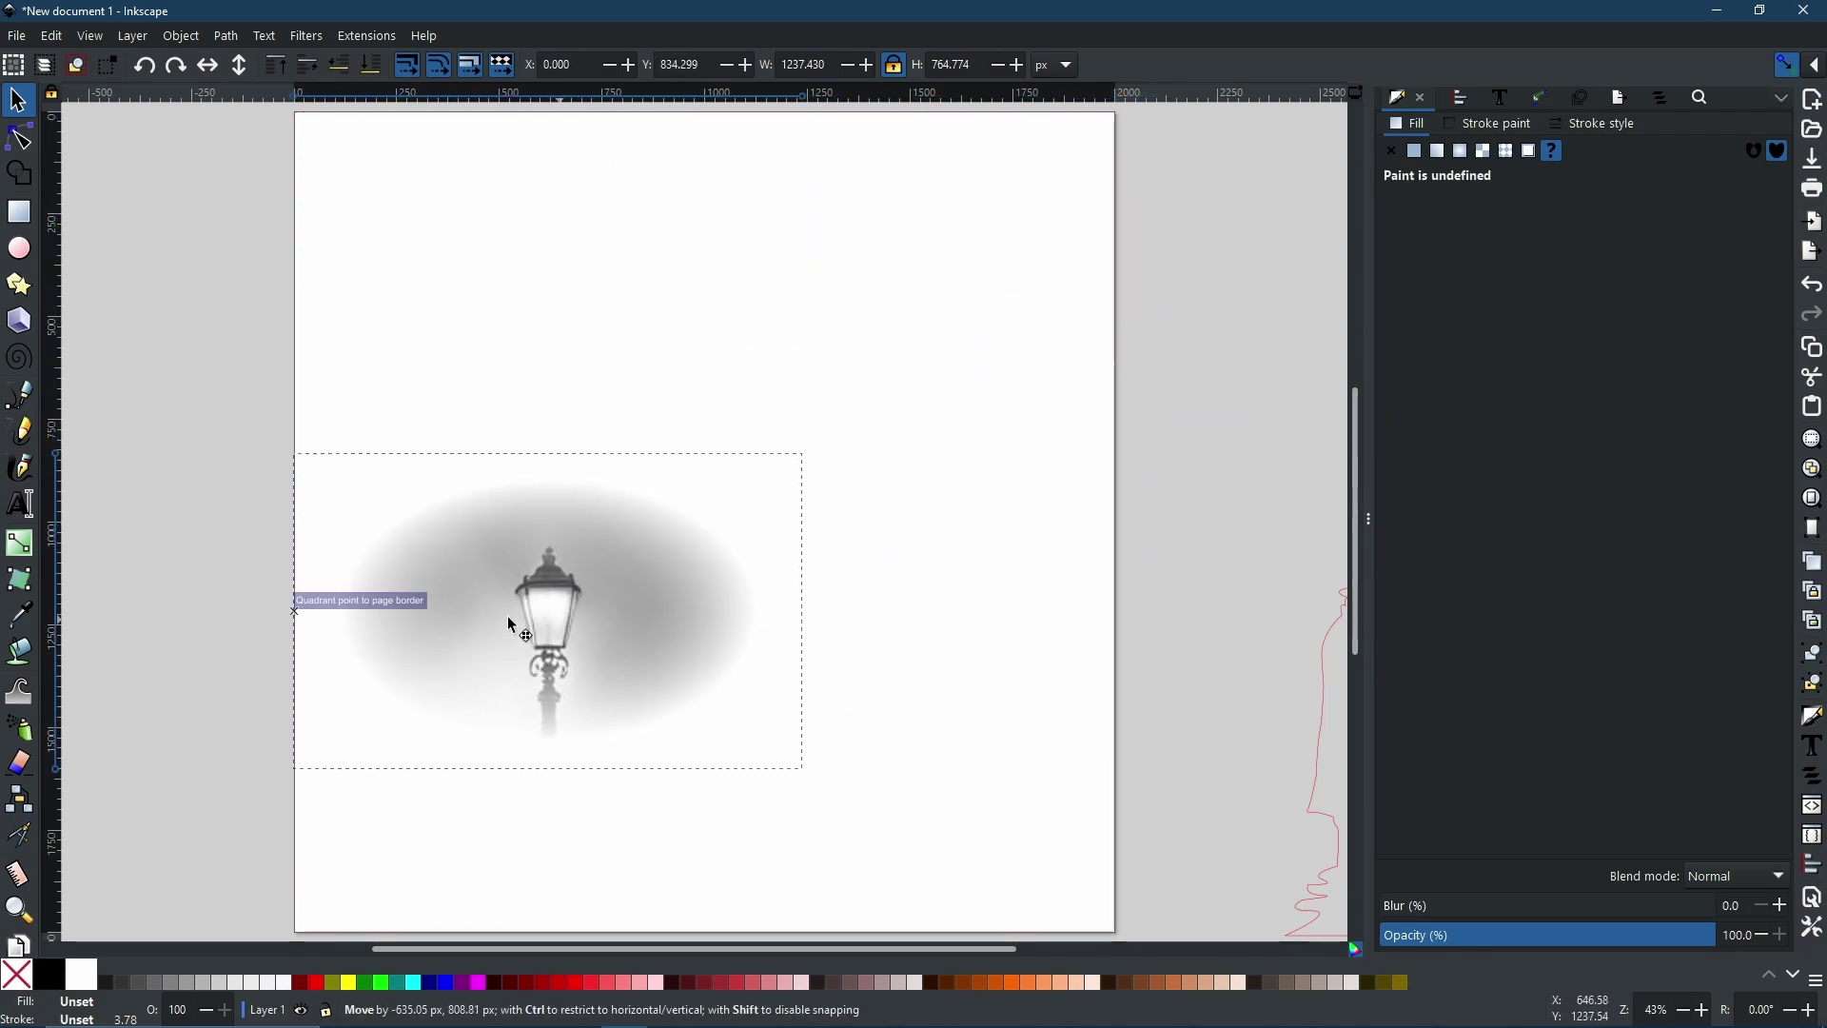
pyautogui.moveTo(536, 365); pyautogui.dragTo(870, 293)
# - Release the mask to restore the full street photo and clear the selection
pyautogui.rightClick(874, 291)
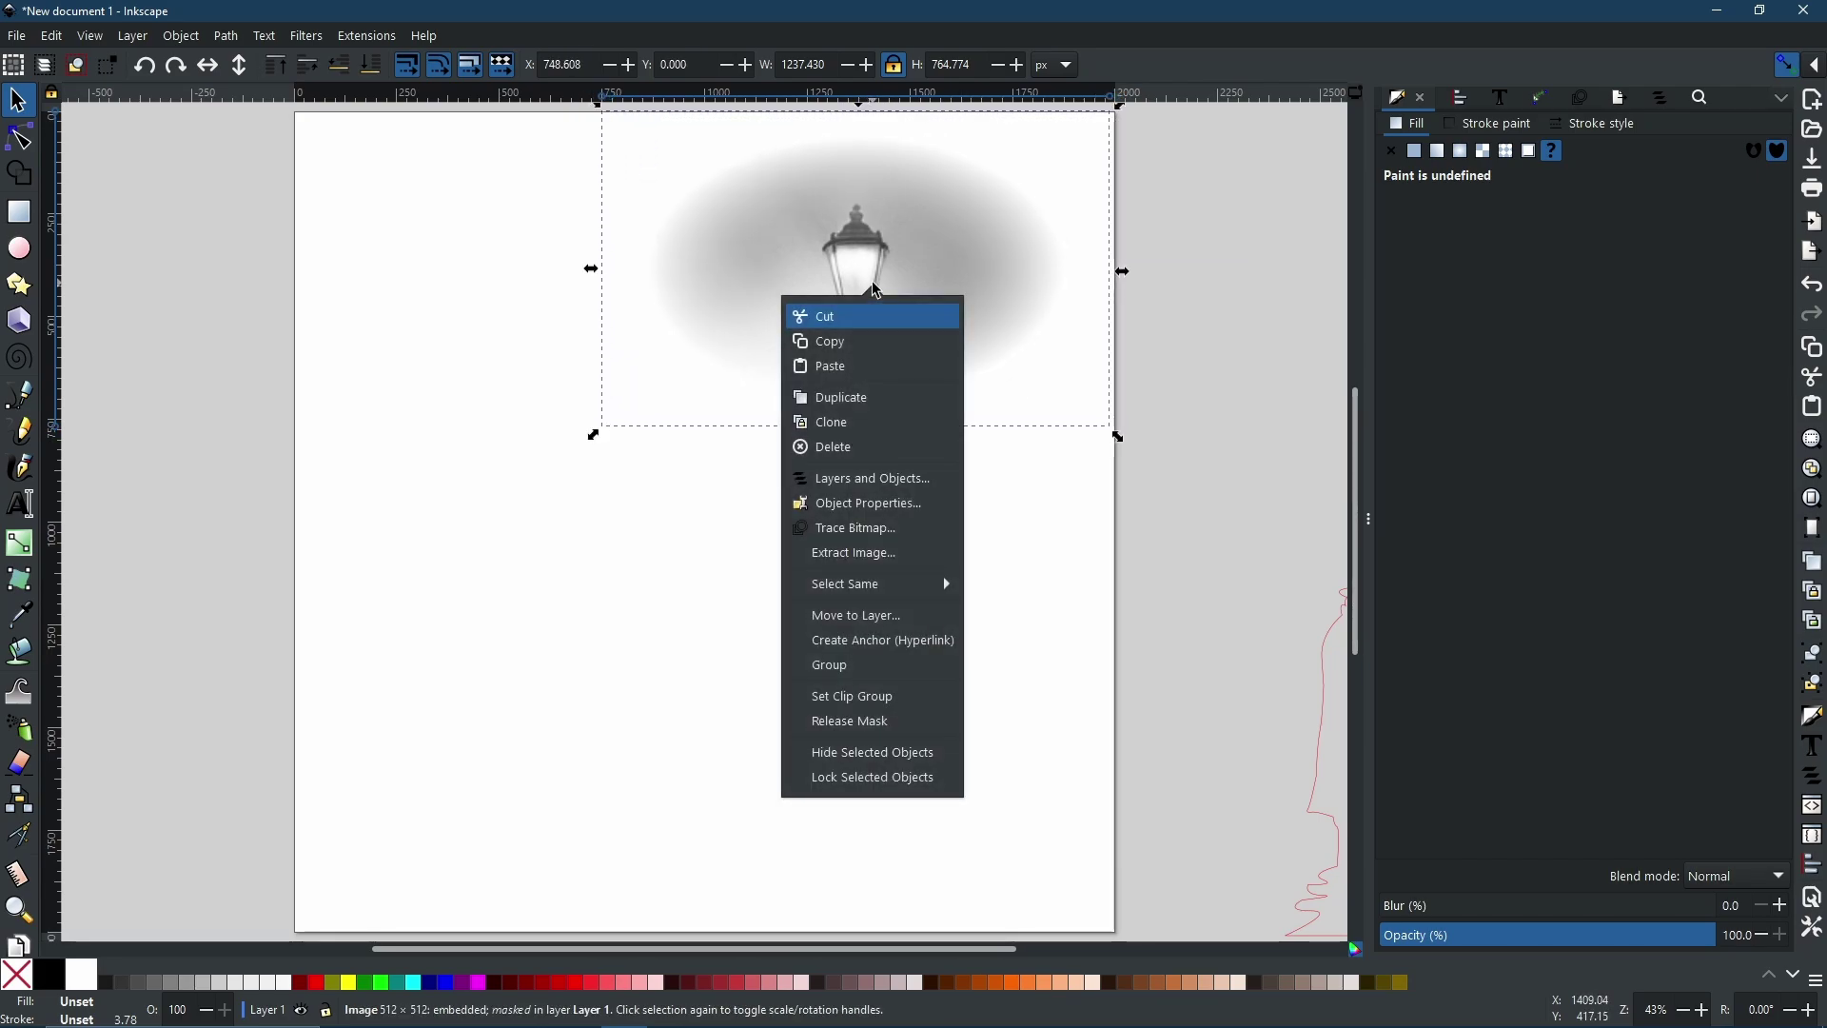
pyautogui.click(900, 721)
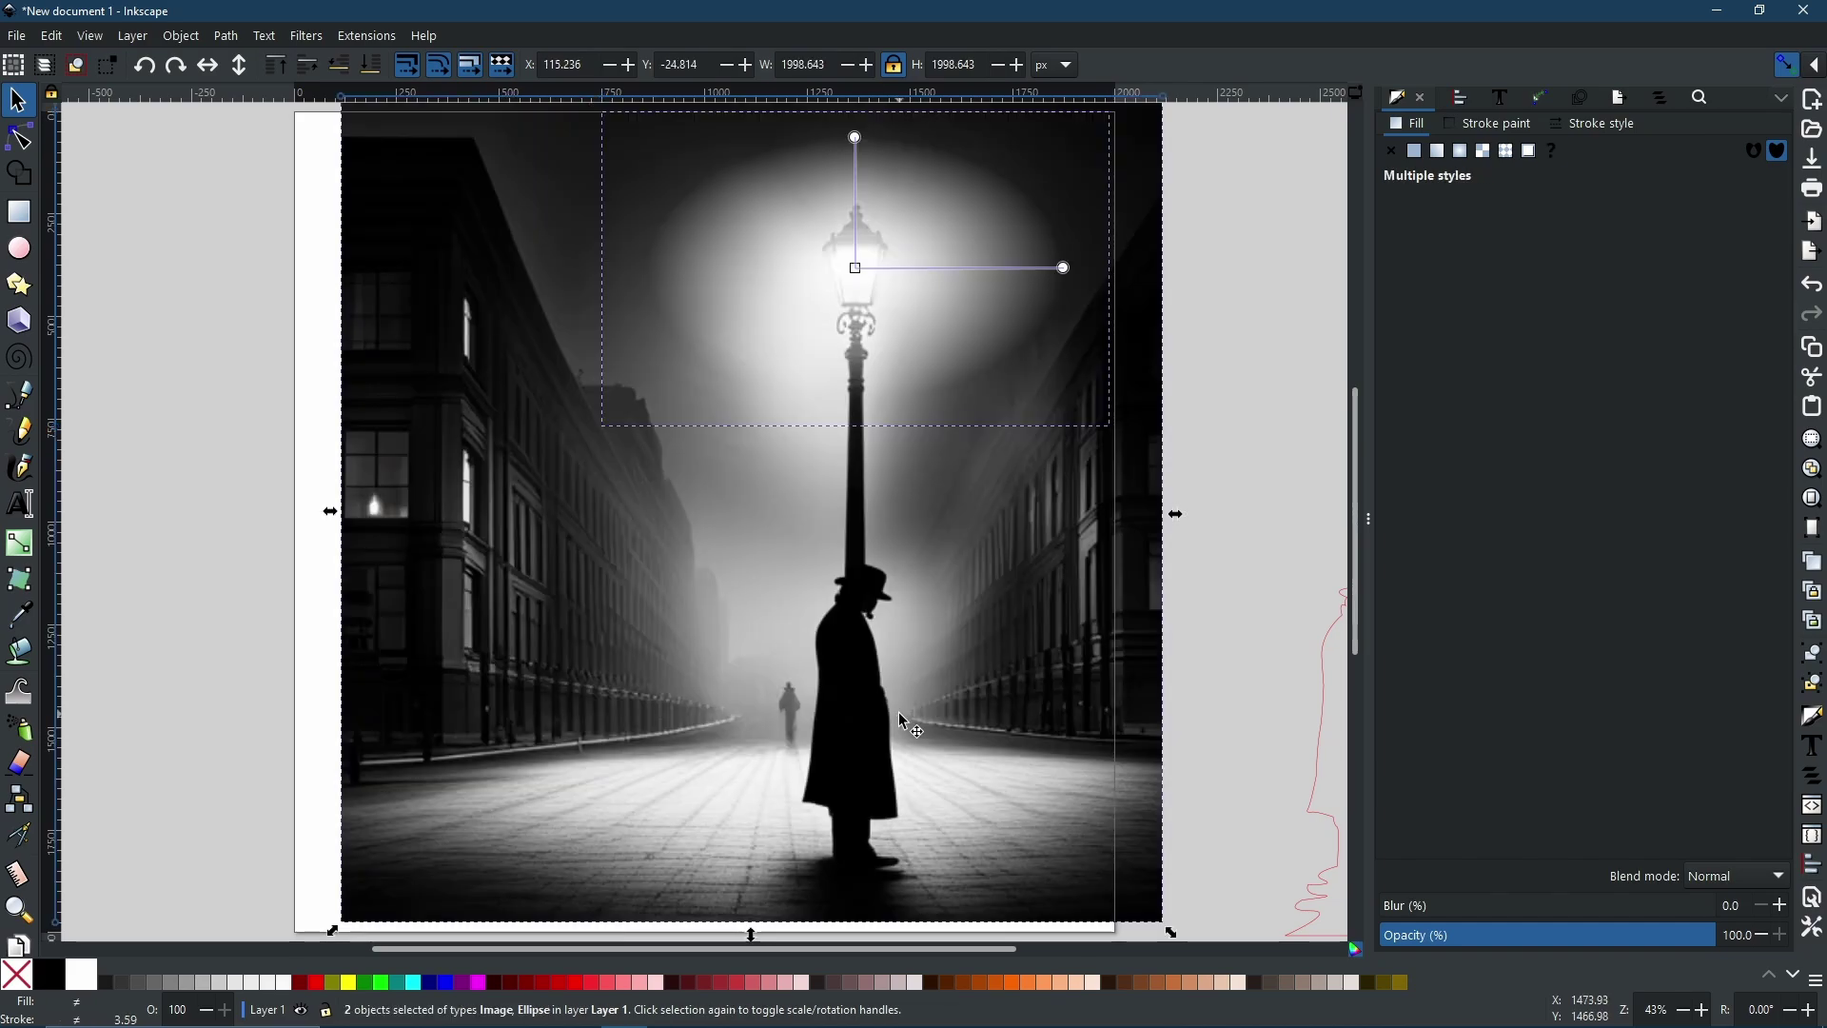
pyautogui.press('Escape')
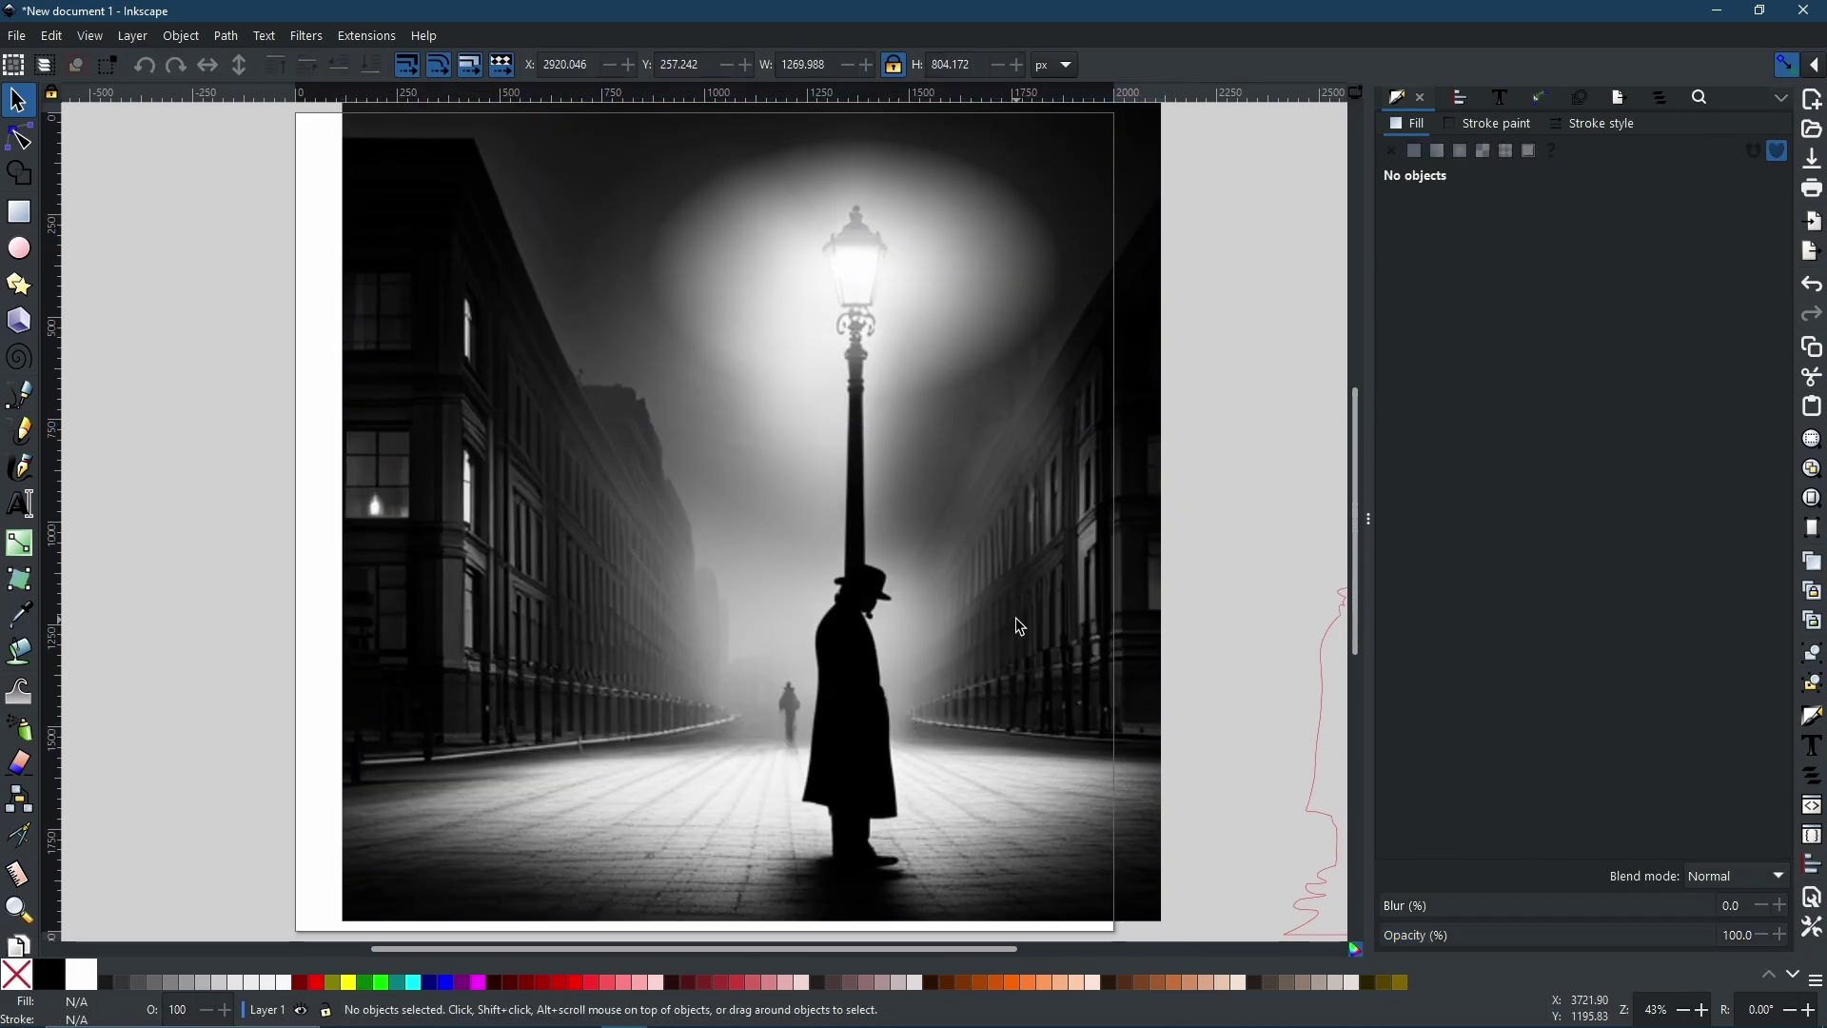